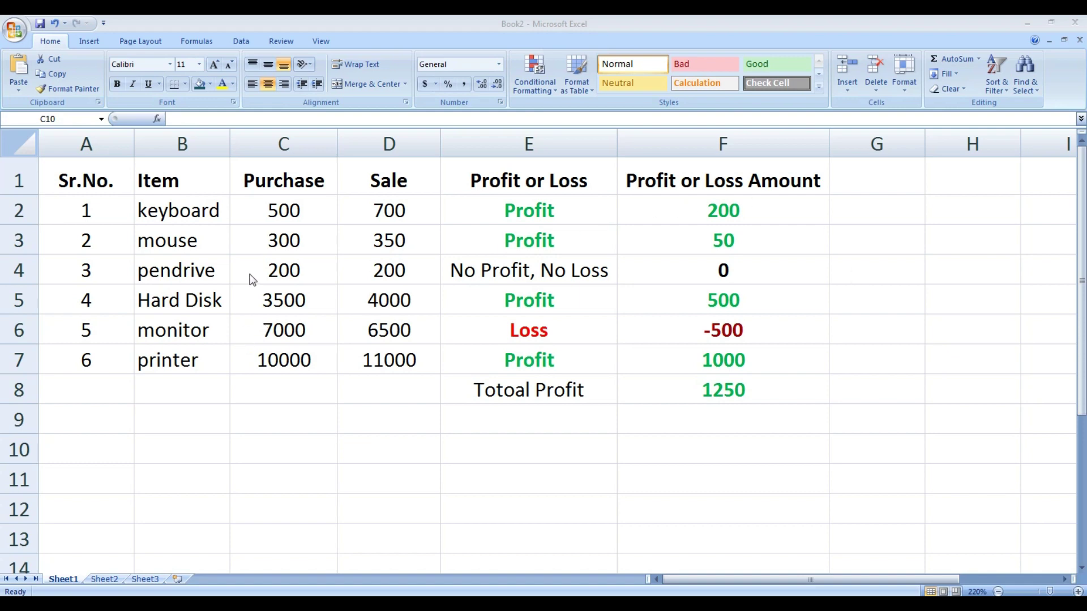
Walk through the example's Keyboard row: purchase 500, sale 700, the IF formula and =D2-C2
click(397, 244)
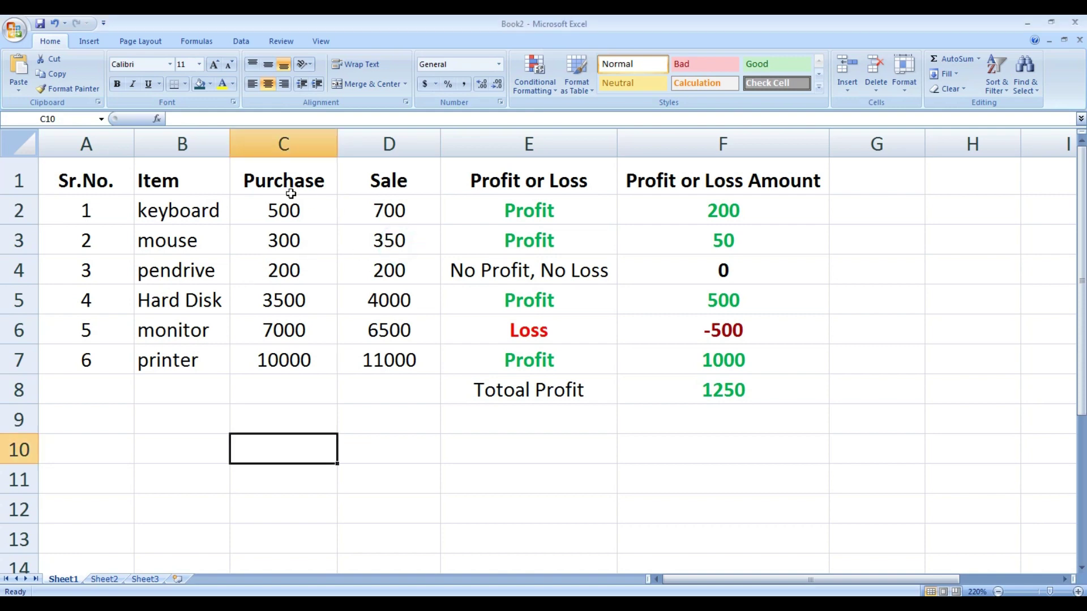
click(277, 211)
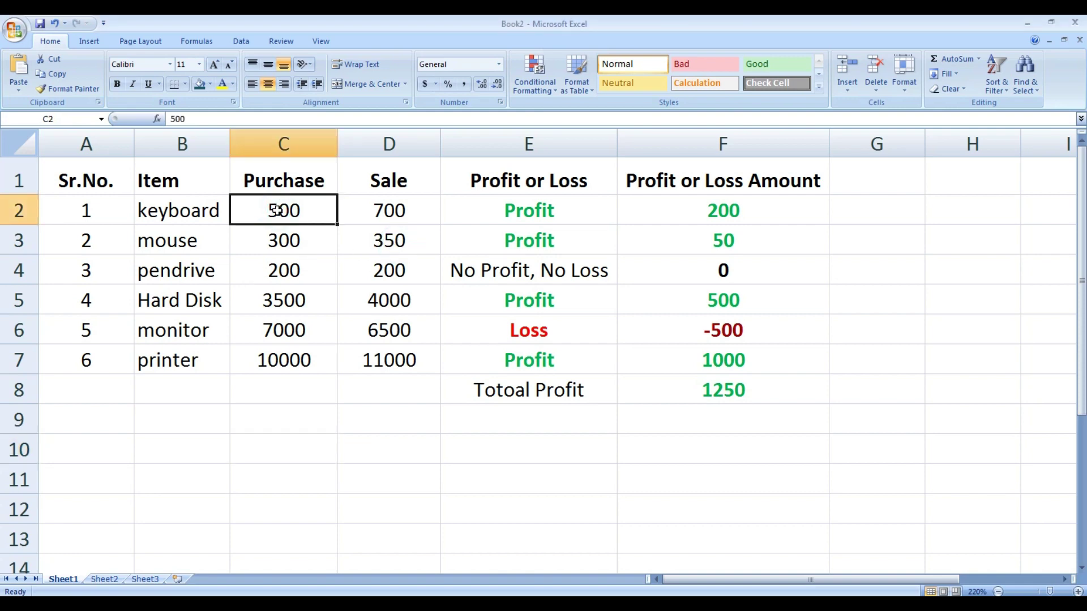
click(169, 215)
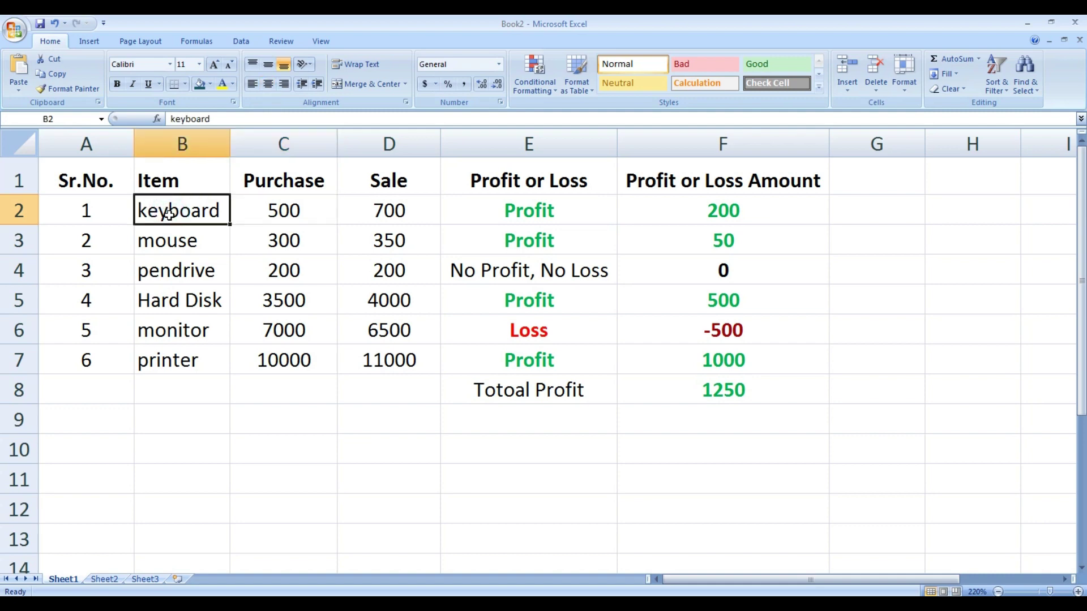
click(261, 208)
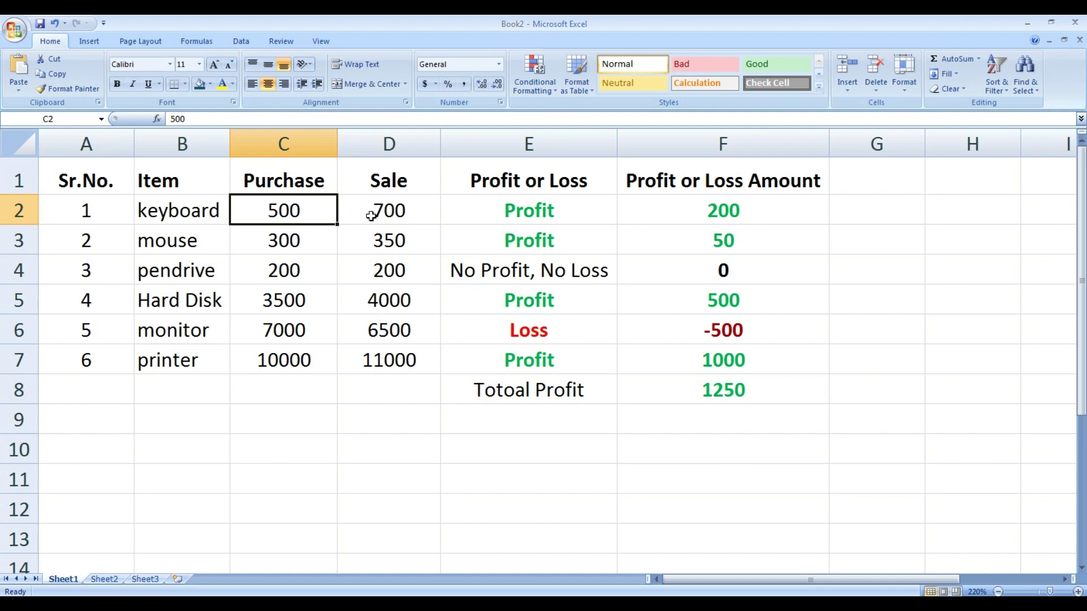
click(371, 217)
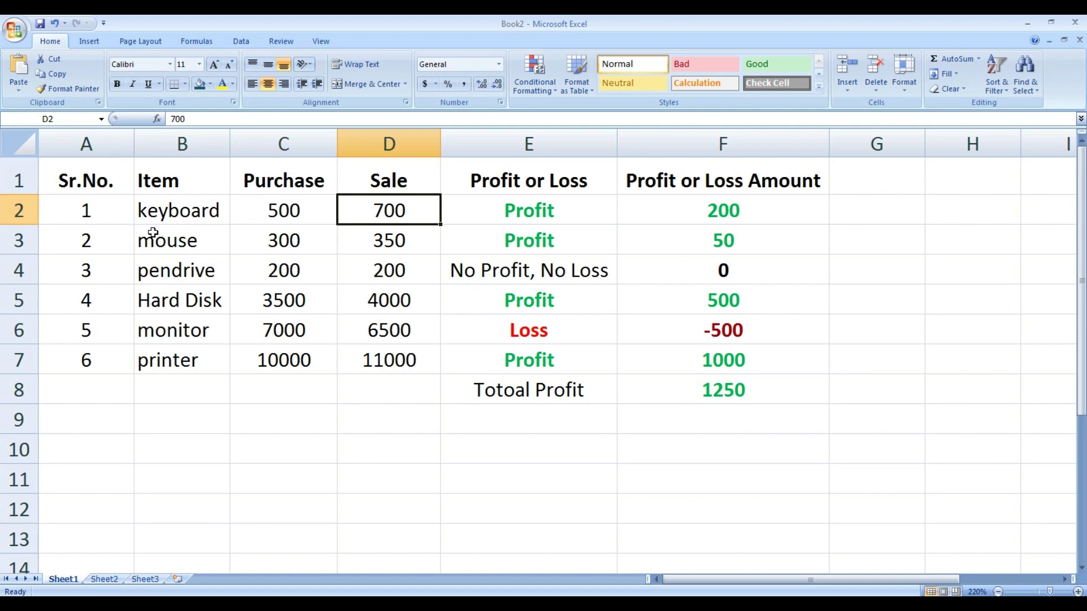
click(198, 211)
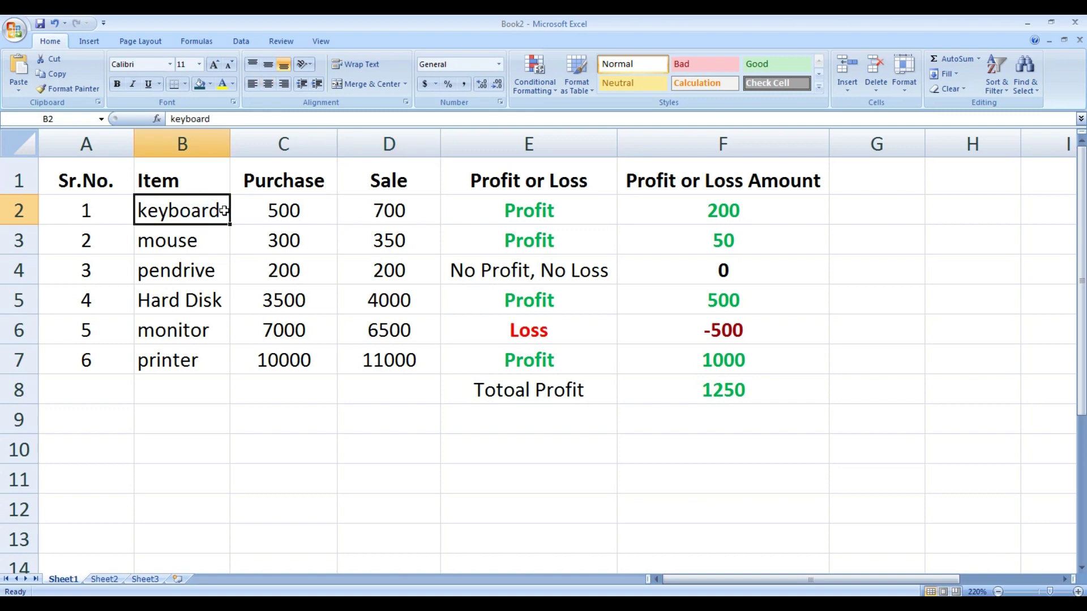
click(285, 210)
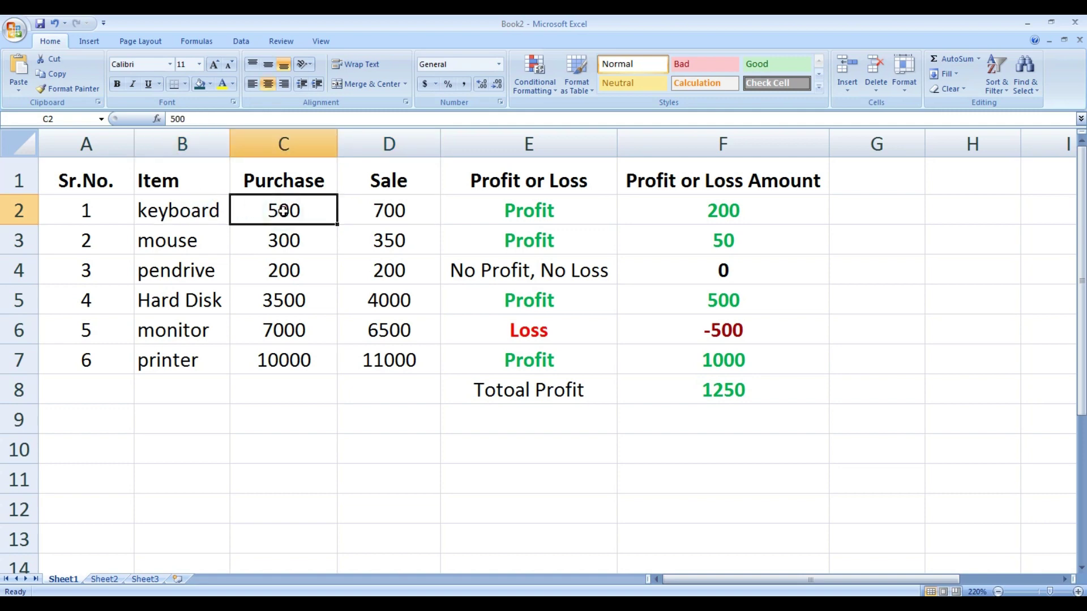
click(370, 210)
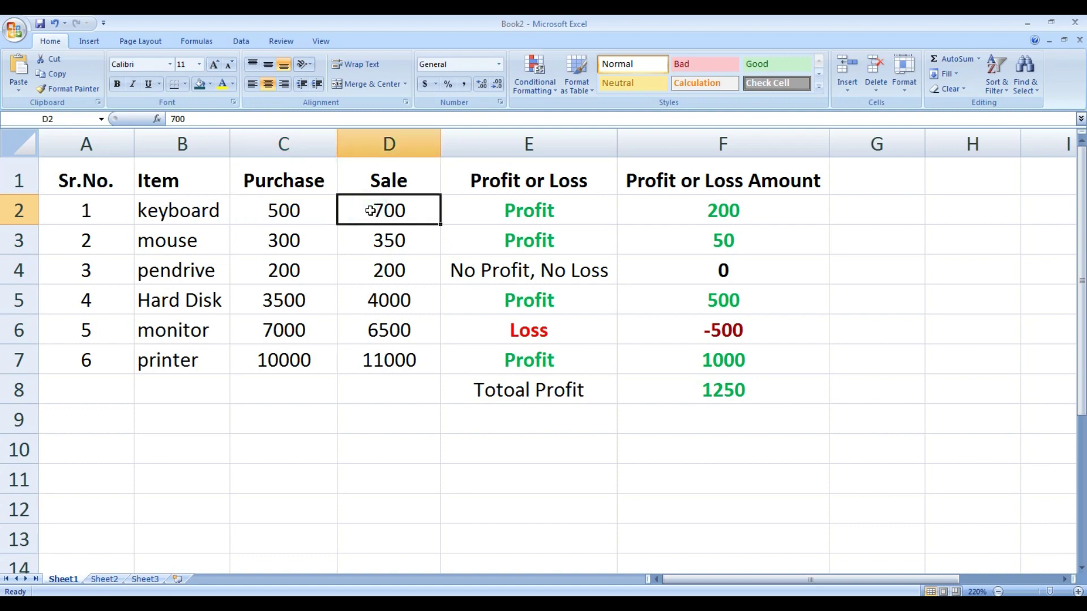
click(498, 213)
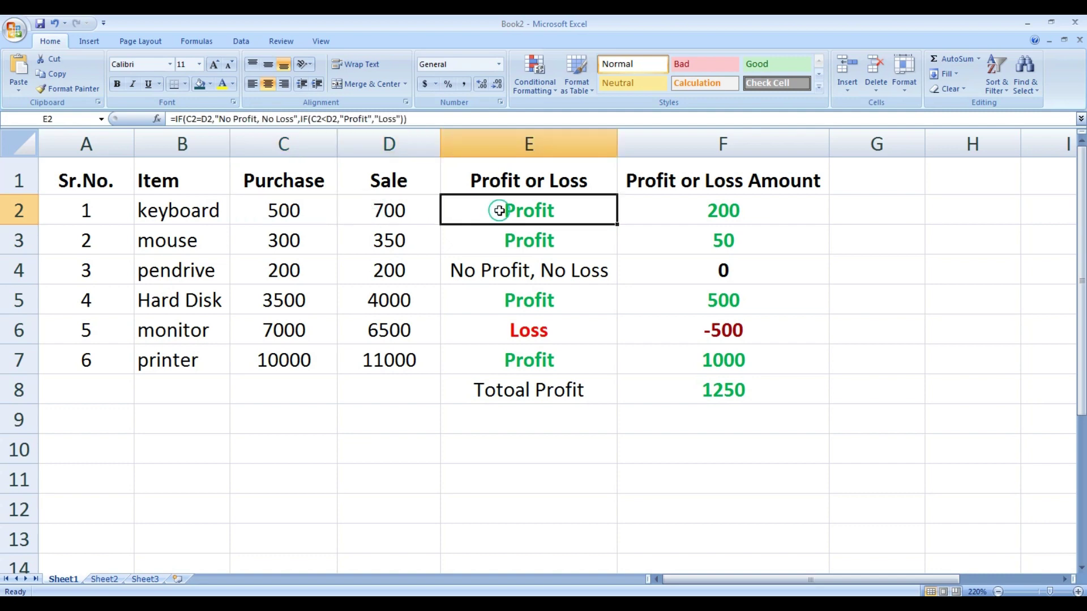
click(379, 218)
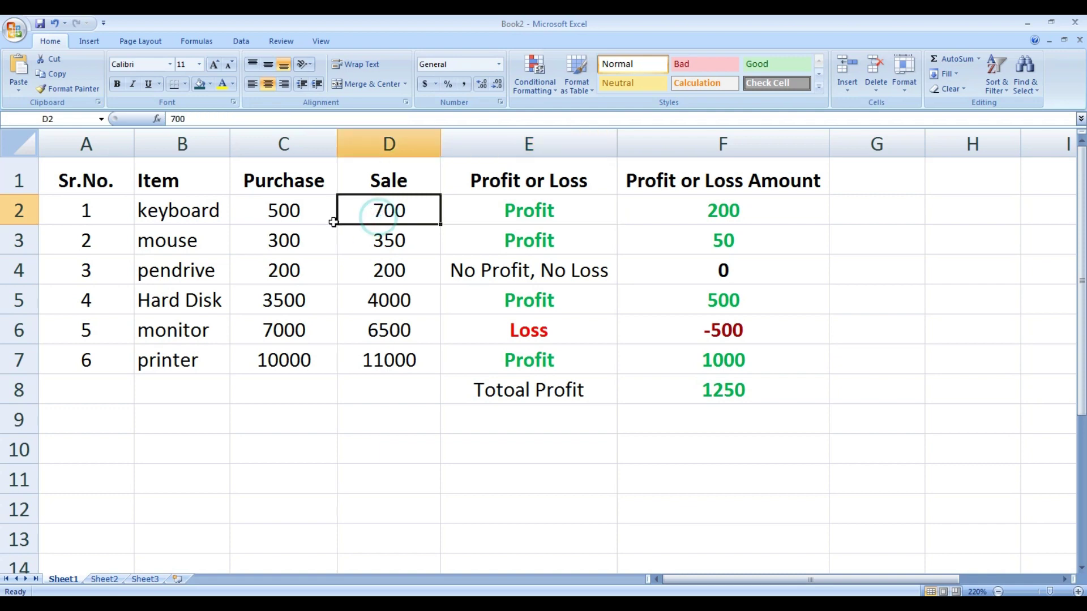
click(513, 211)
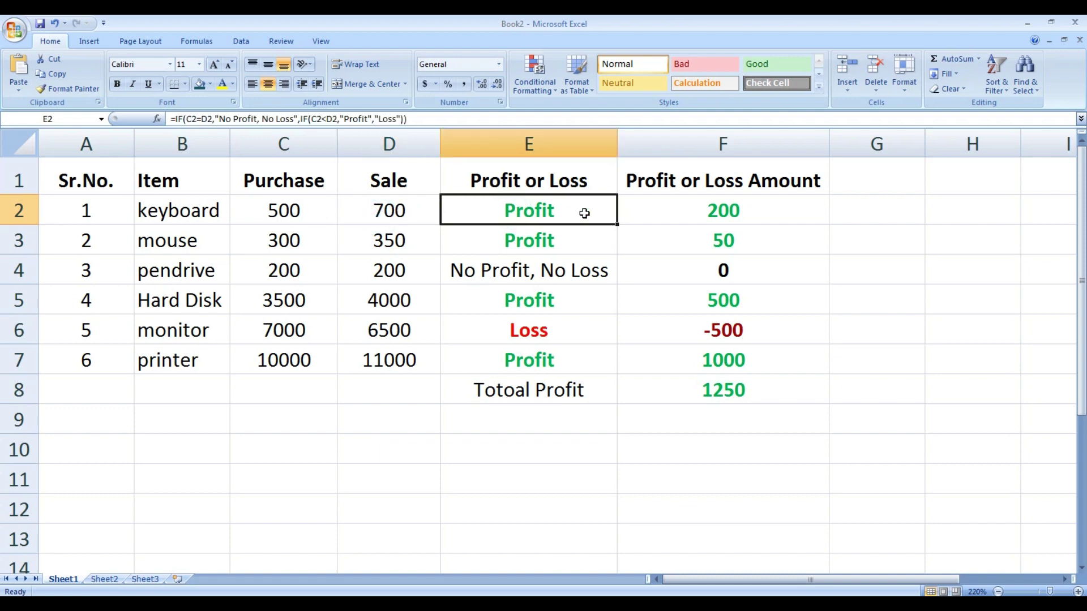
click(638, 213)
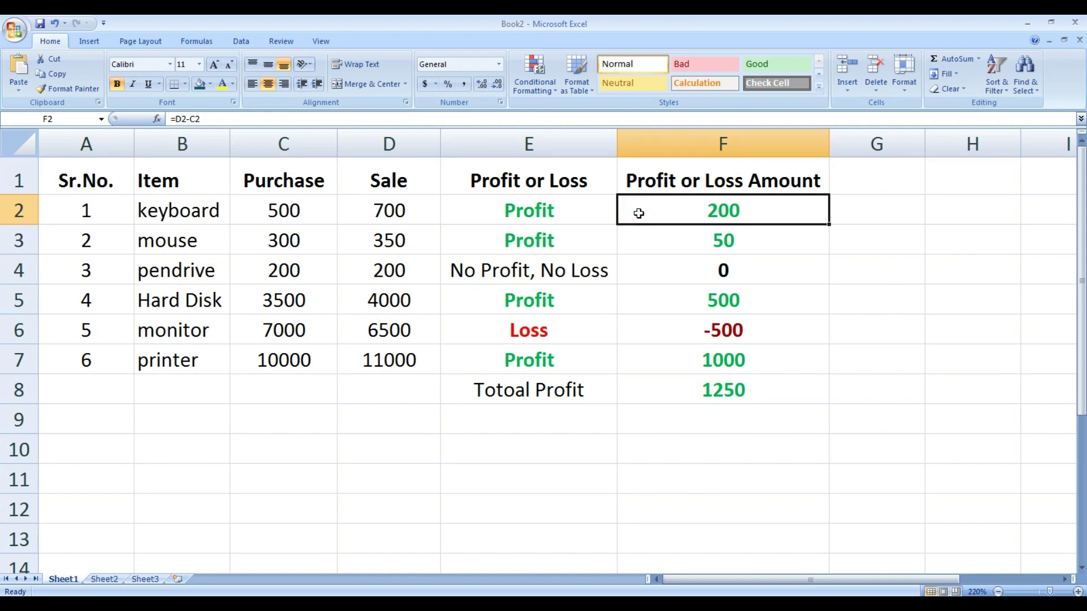
Review the Mouse, Pendrive and Hard Disk rows' prices and Profit or Loss results
click(215, 248)
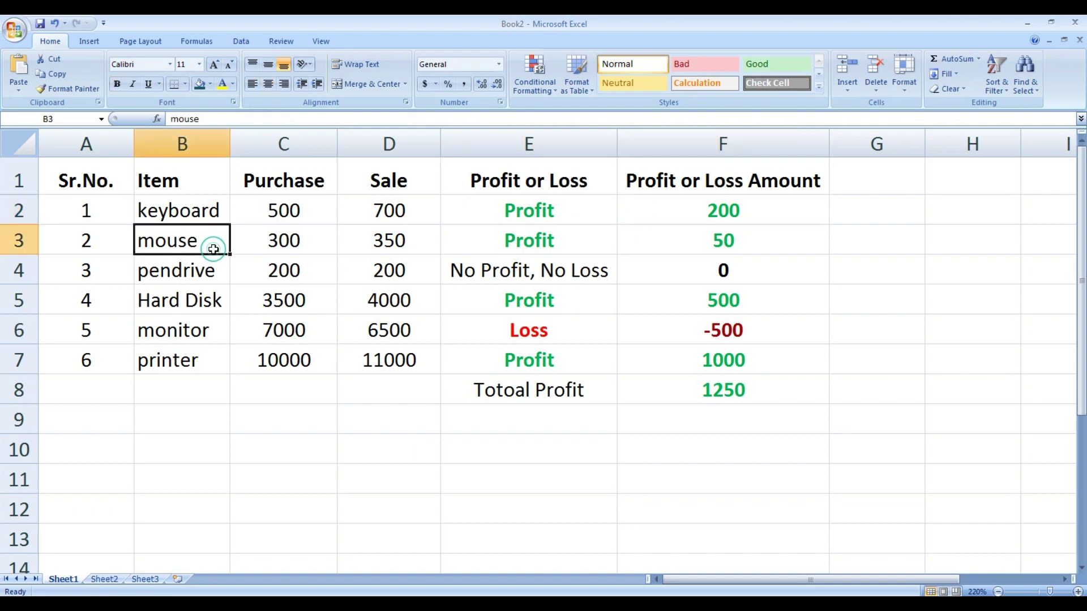
click(291, 244)
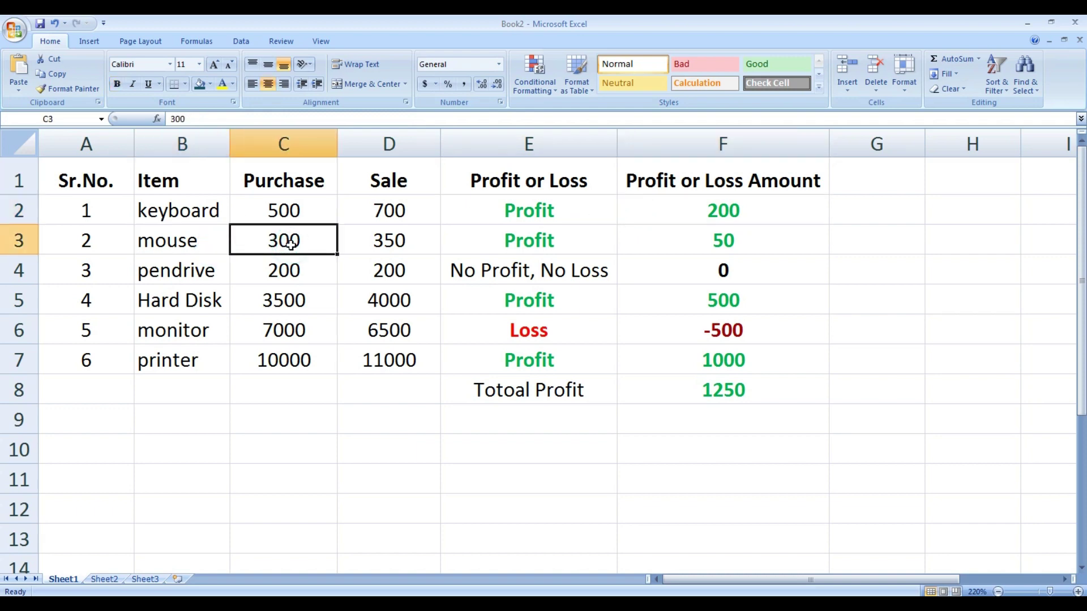
click(389, 241)
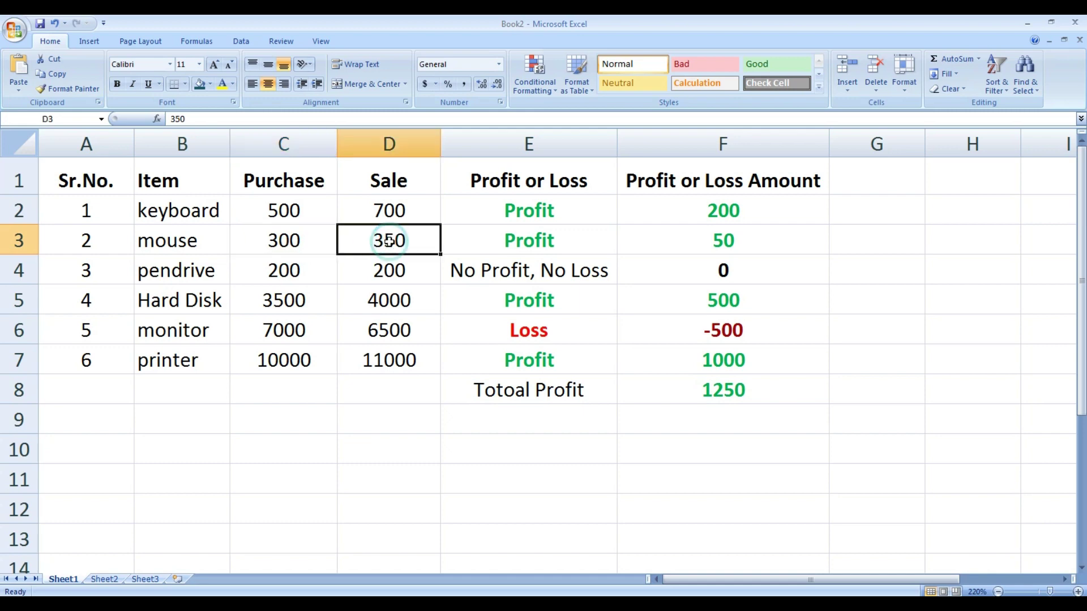
click(562, 242)
click(698, 241)
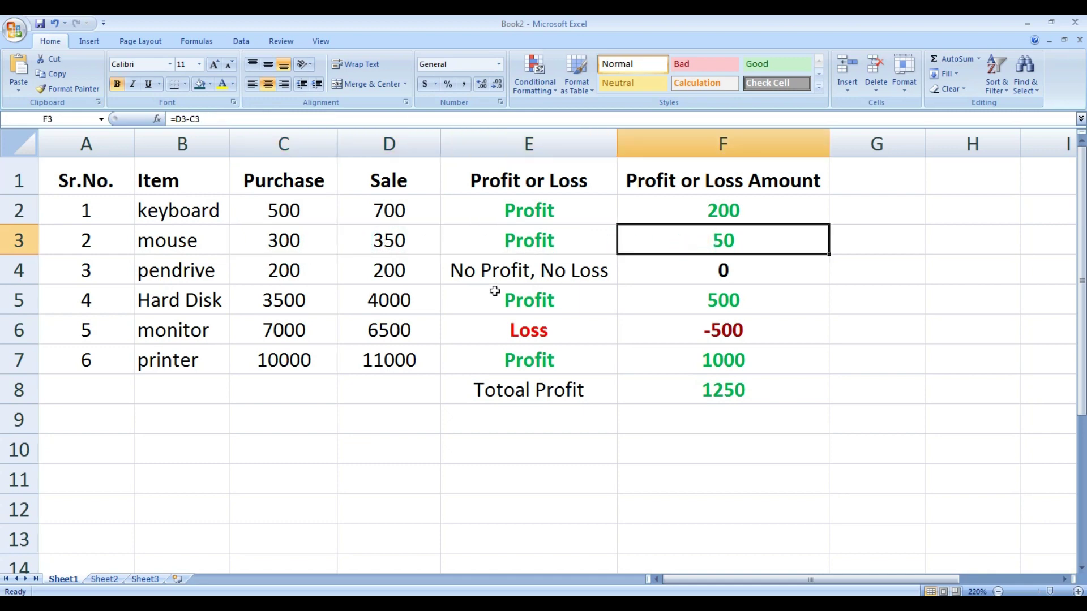
click(301, 276)
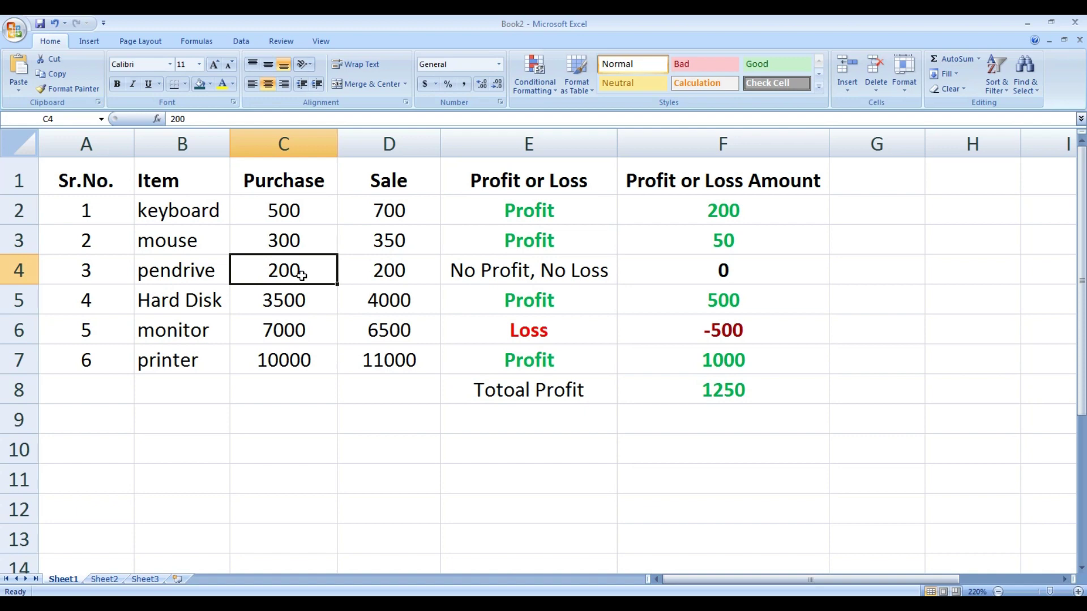
click(531, 272)
click(396, 271)
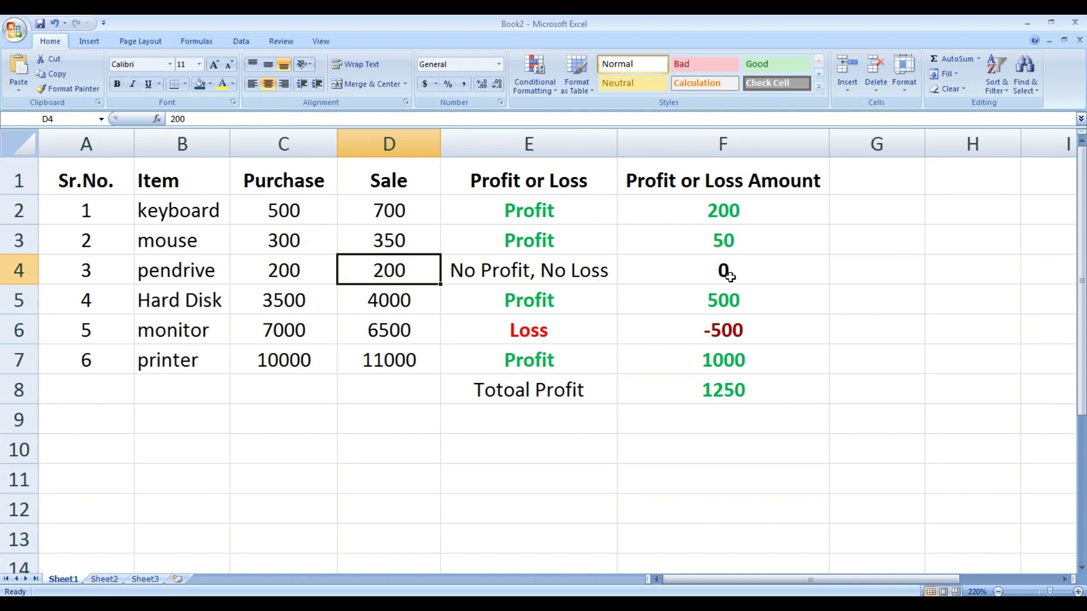
click(273, 297)
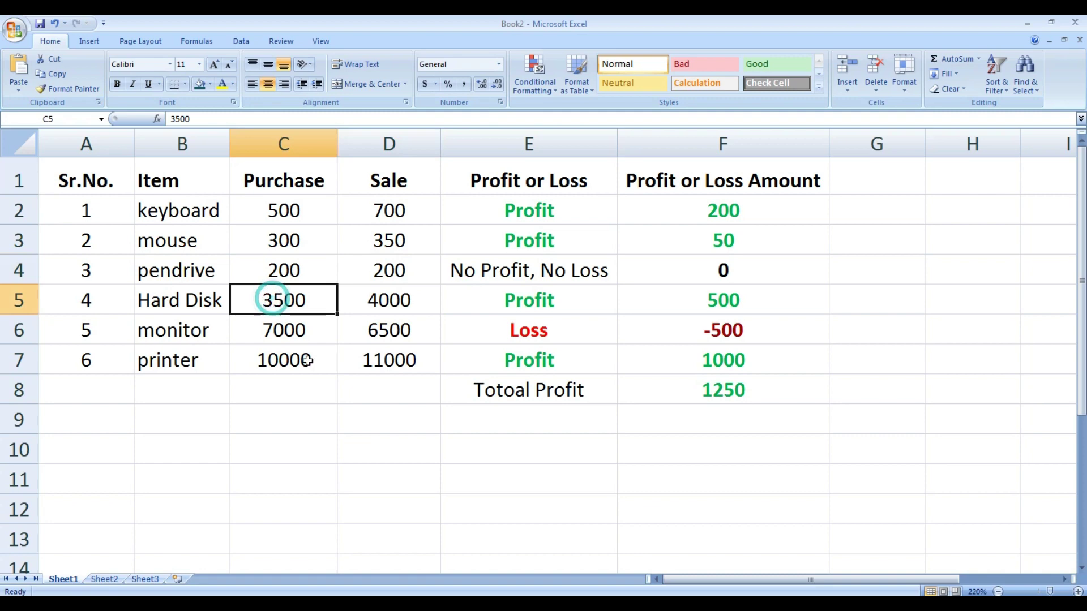
click(380, 307)
click(525, 309)
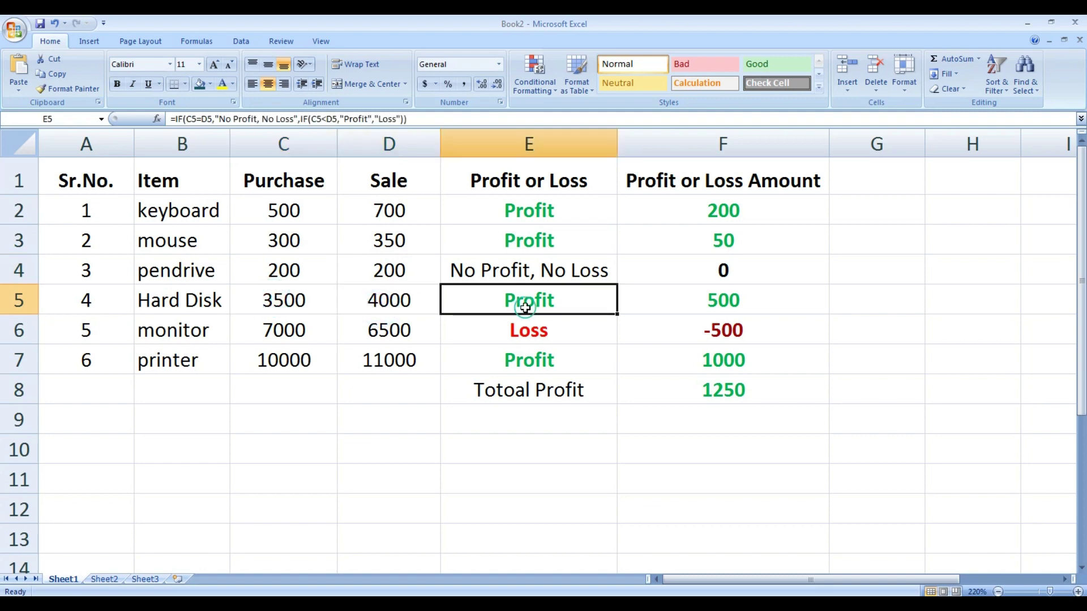
Highlight the example's two result columns, then launch Excel 2007 from the Start menu
drag(538, 170, 539, 365)
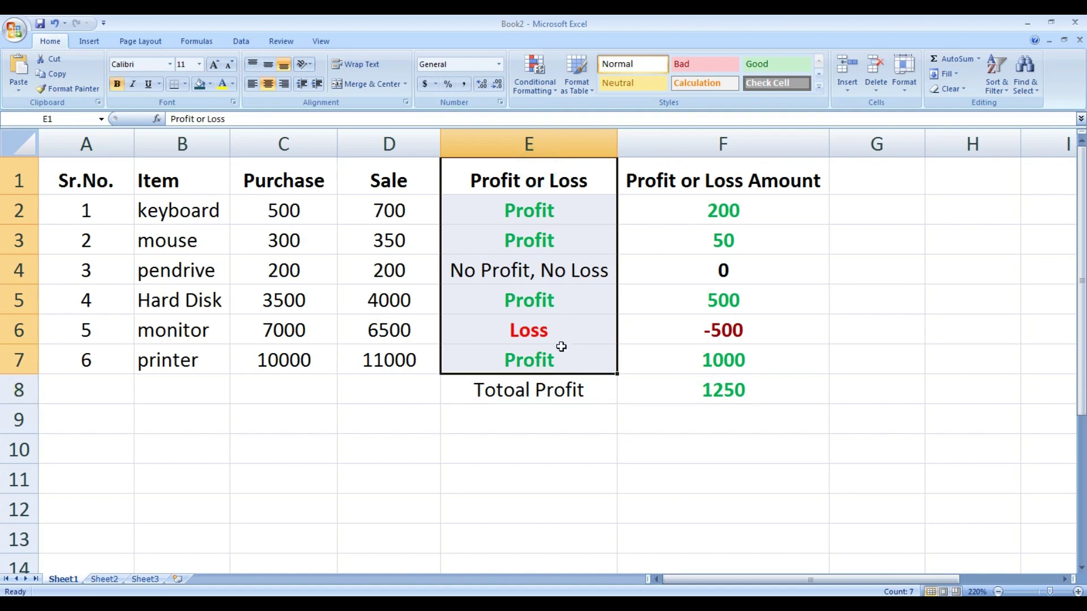
drag(708, 180, 686, 362)
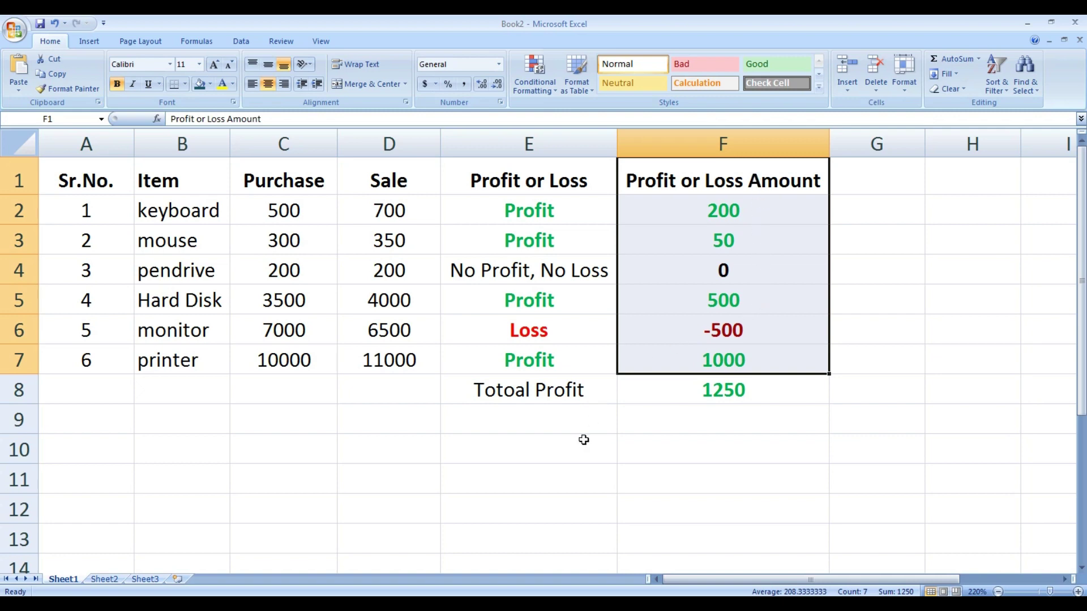
click(309, 428)
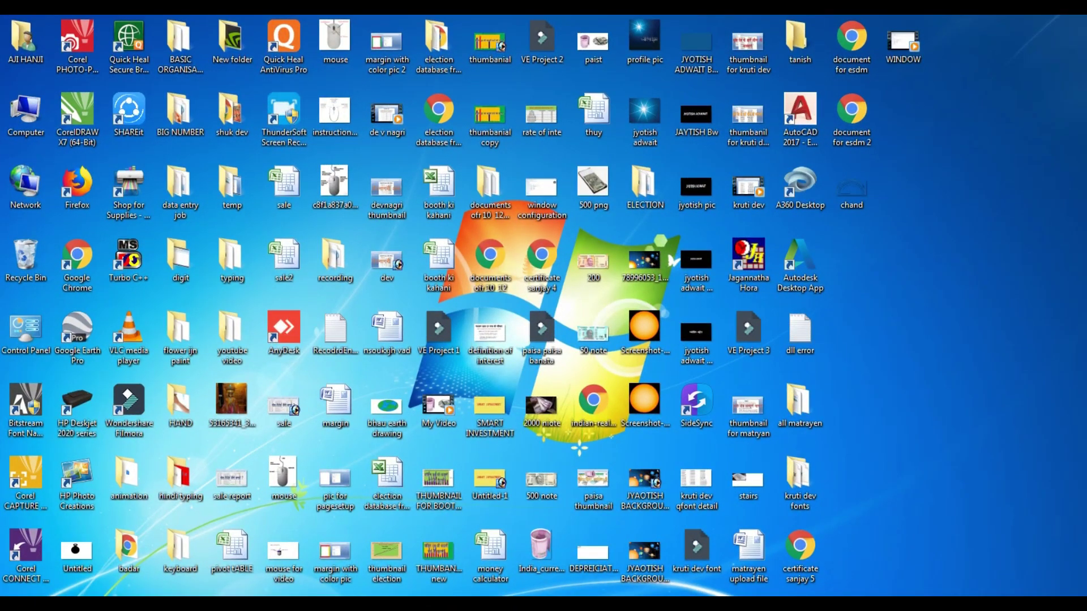
click(11, 600)
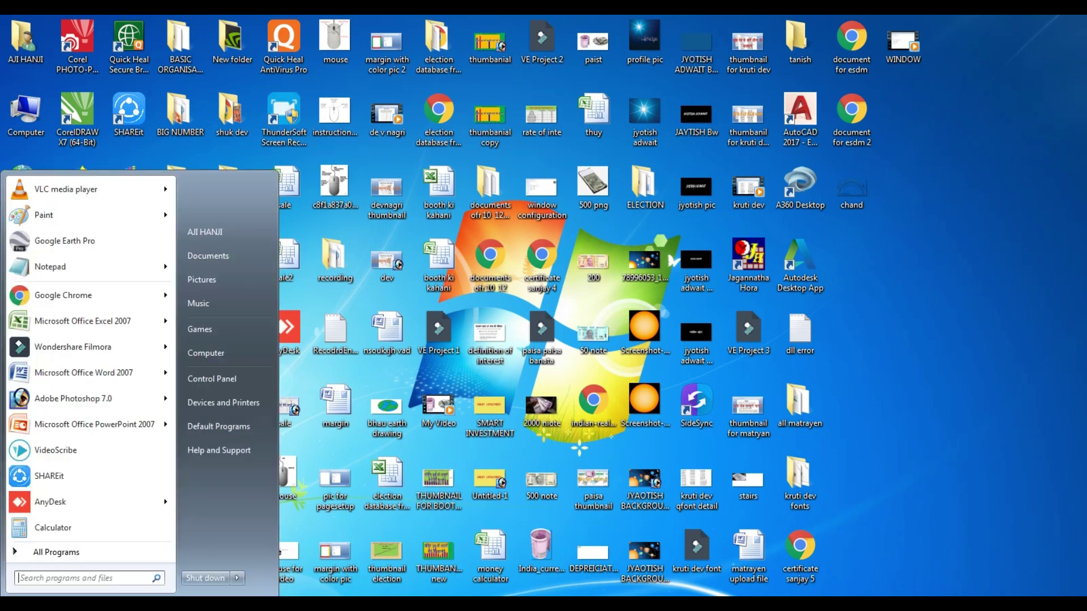
click(33, 323)
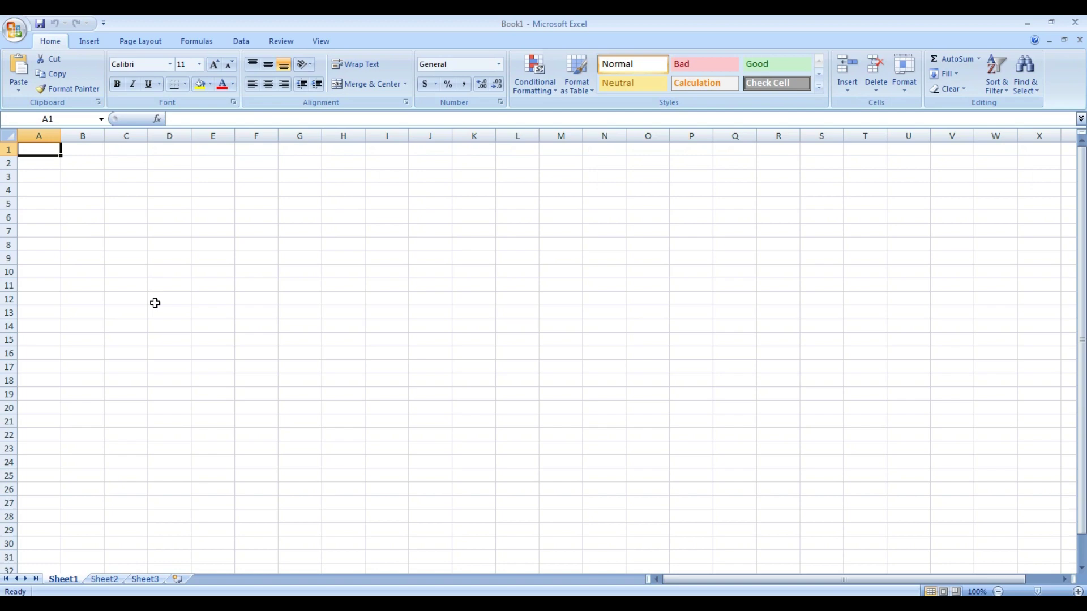
Enter headings Sr.No, Item, Purchase, Sale and Profit or Loss across A1:E1
ctrl+scroll(155, 303, up, 2)
ctrl+scroll(149, 308, up, 8)
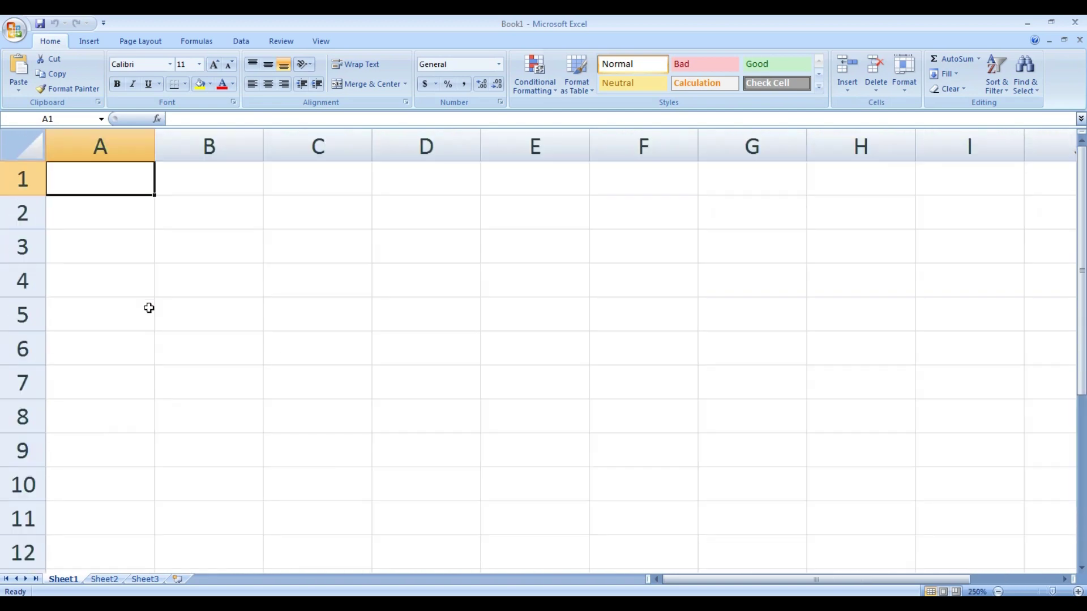
text(Sr.No)
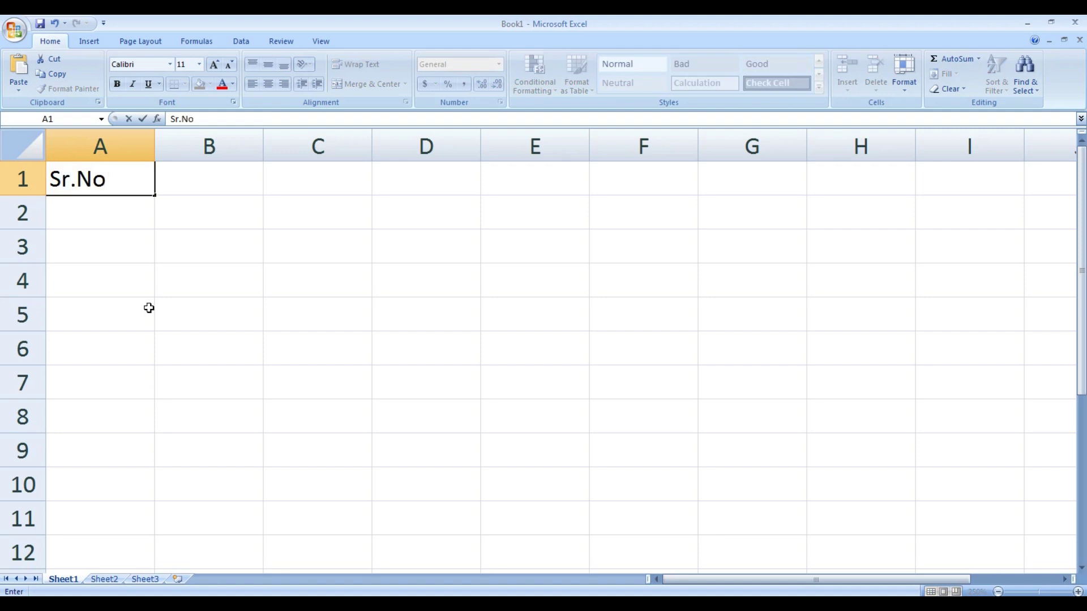
key(Tab)
text(Item)
key(Tab)
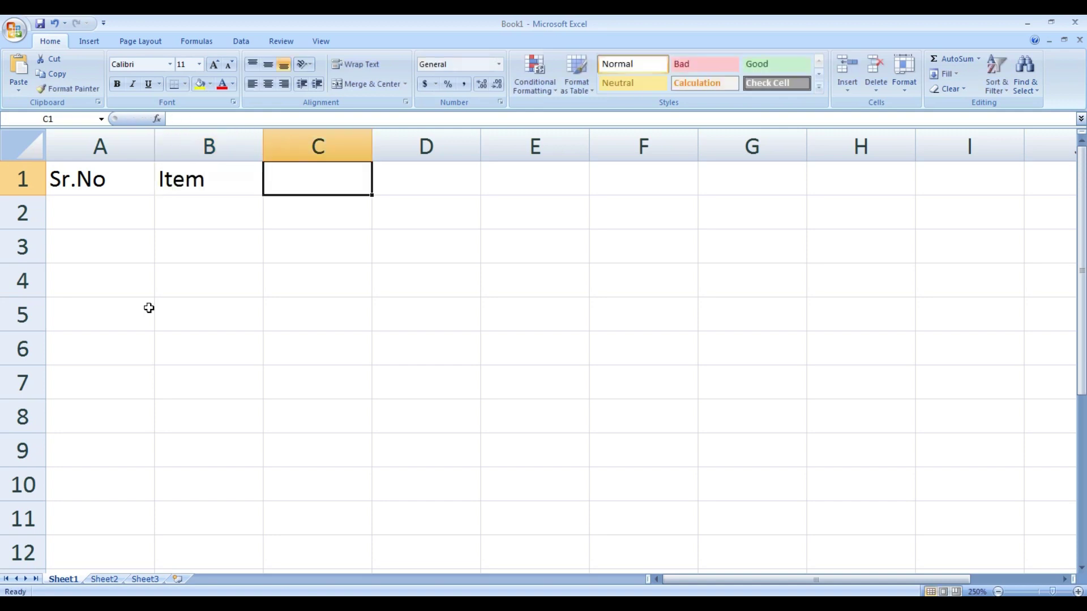
text(Purchase)
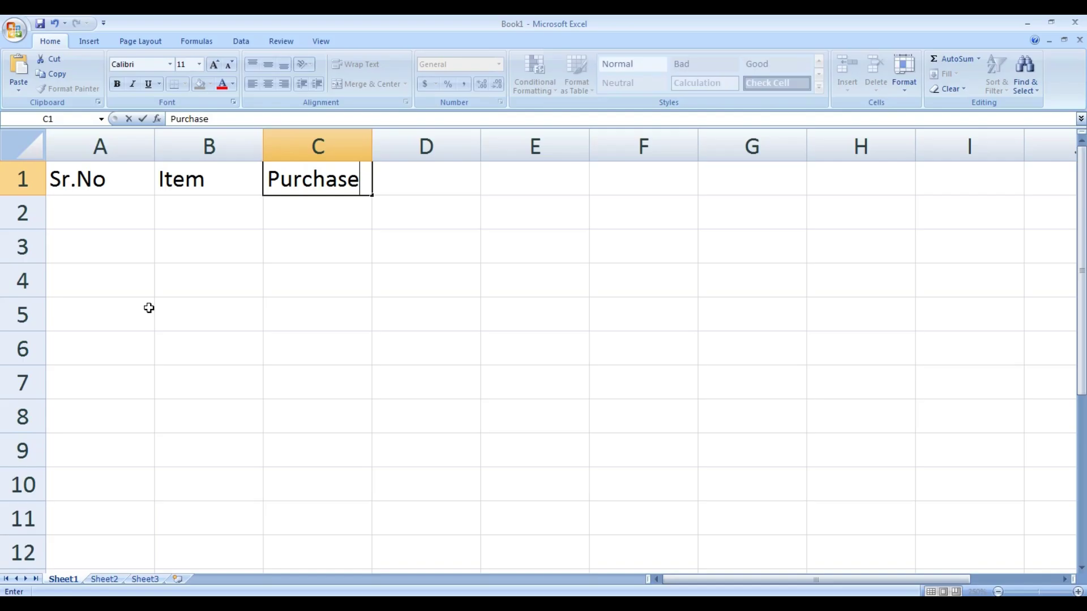
key(Tab)
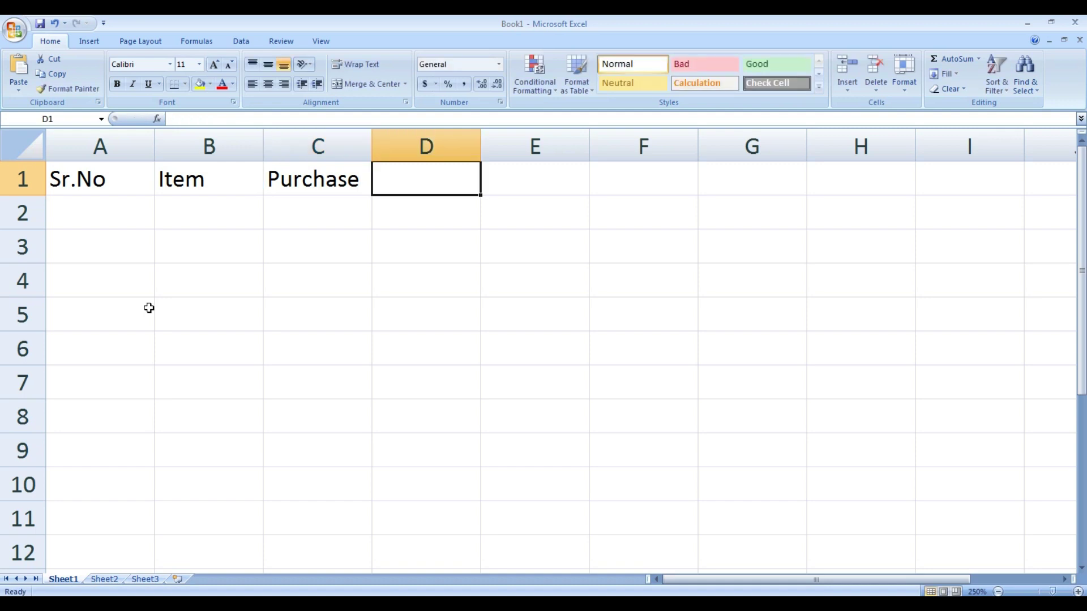
text(Sale)
key(Tab)
text(P)
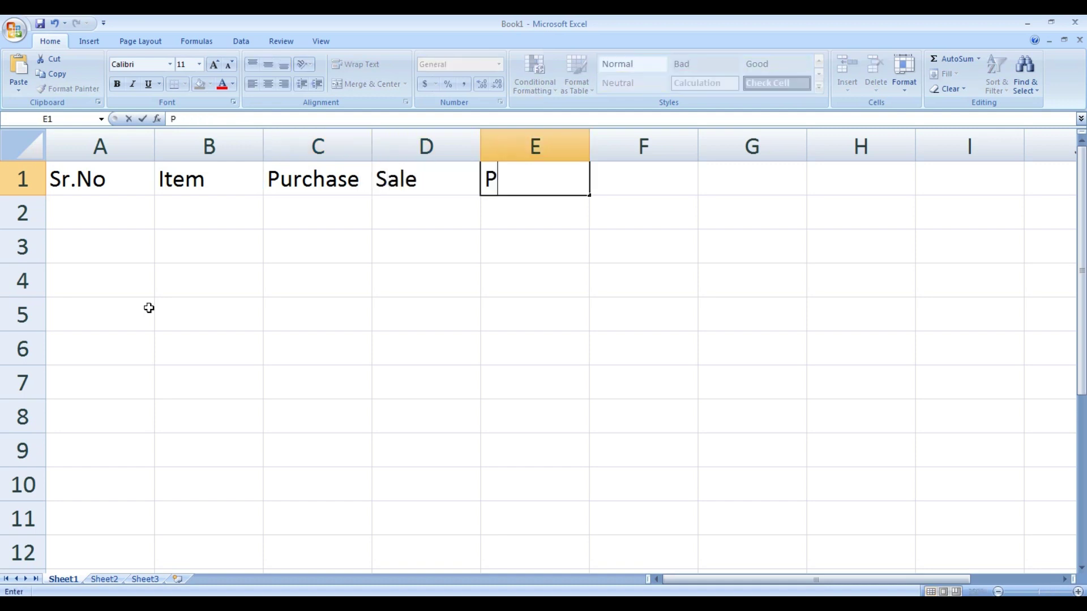
text(rofit or Loss)
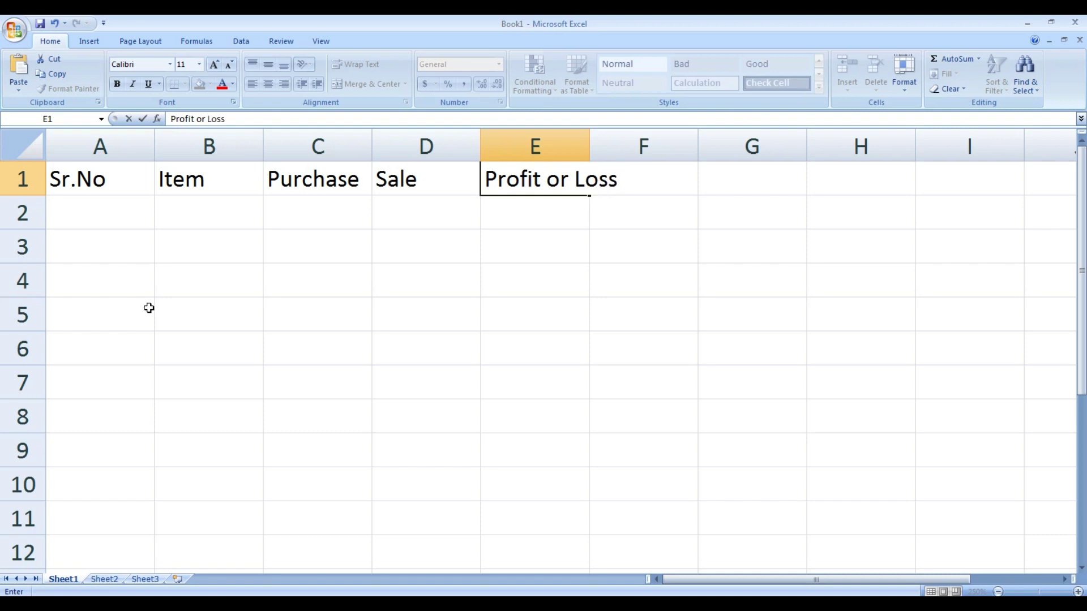
key(Tab)
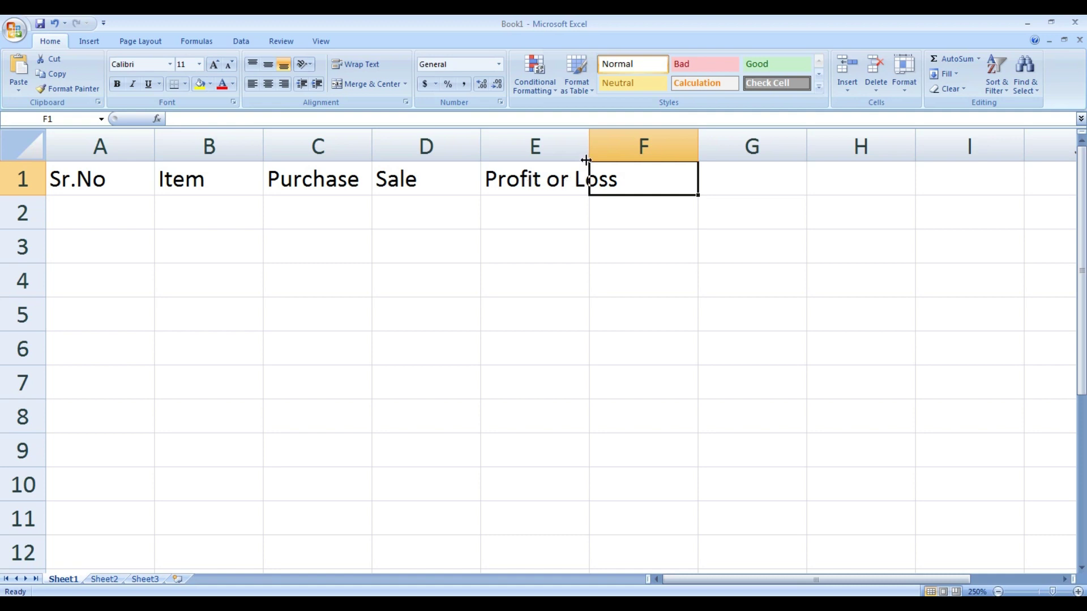
Widen column E, enter 'Profit or Loss Amount' in F1, and autofit column F
drag(589, 147, 627, 151)
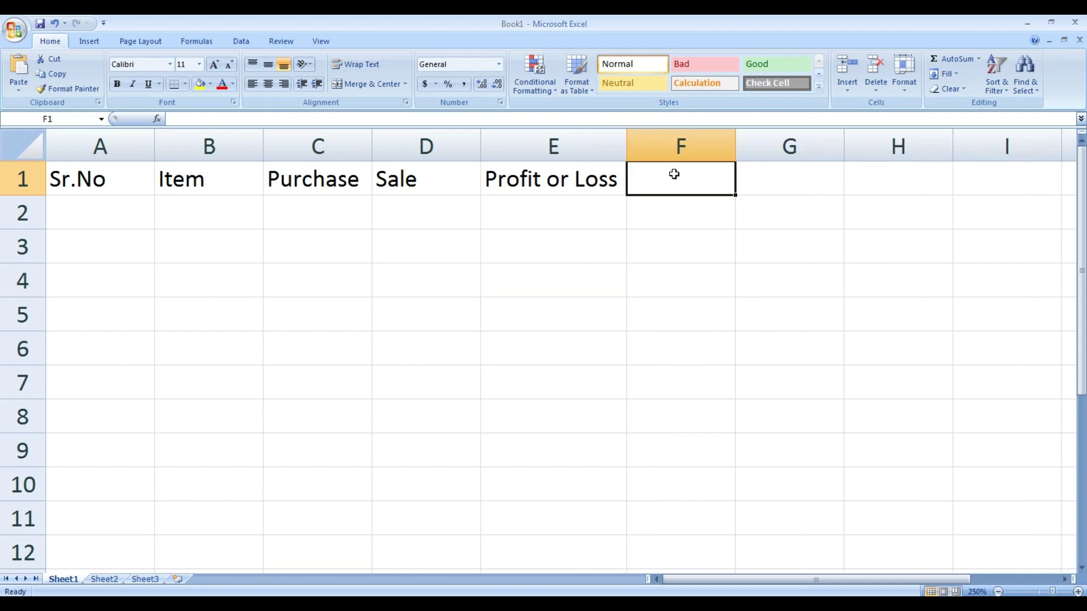
click(652, 184)
text(Profy)
key(BackSpace)
text(it or Loss Amount)
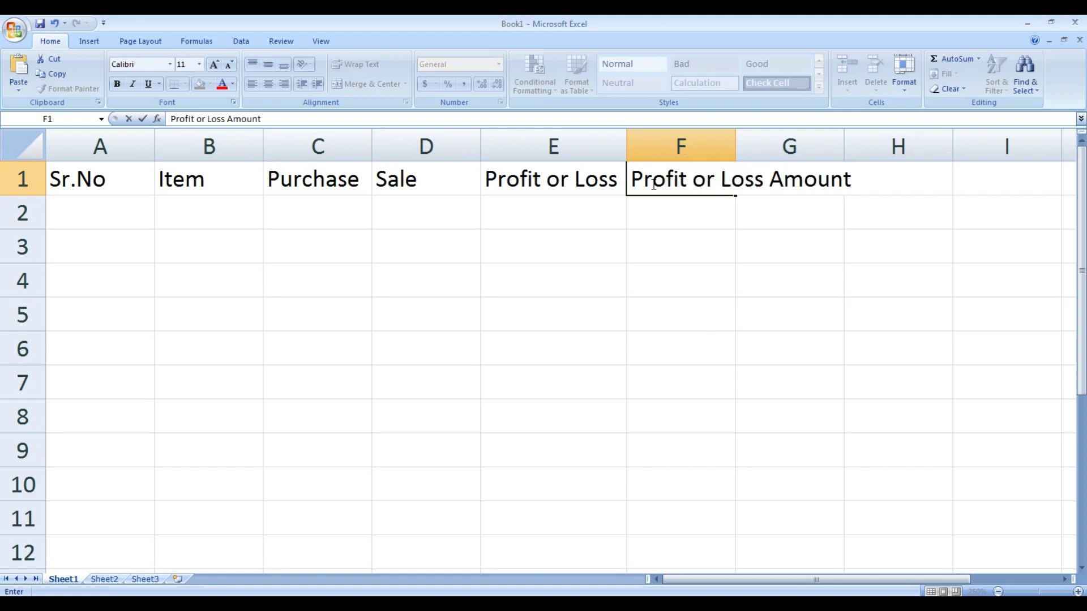
key(Return)
double_click(735, 146)
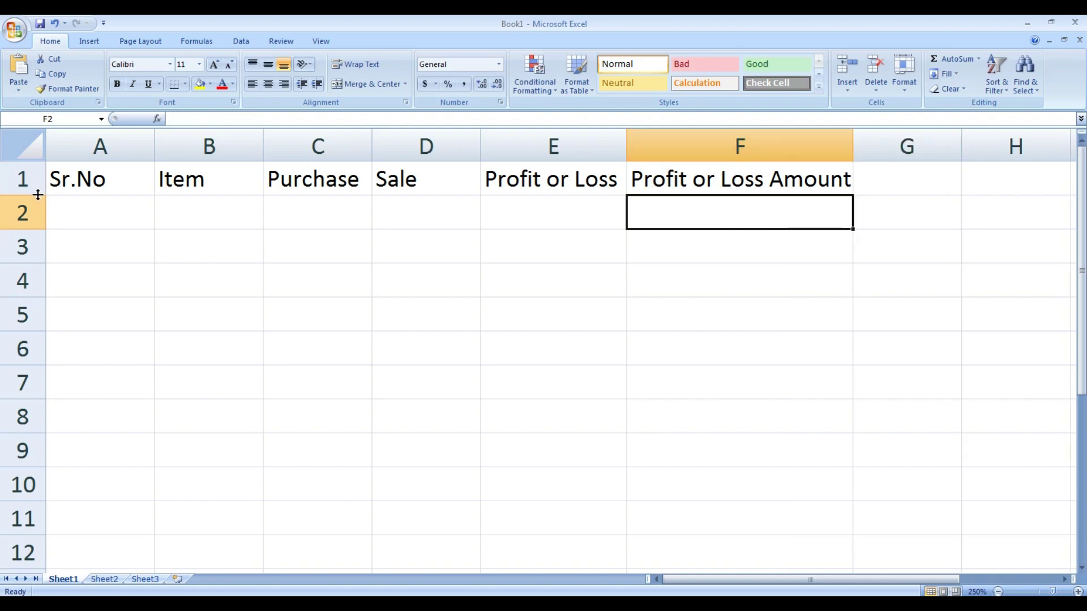
Number the Sr.No column 1 through 6 starting at A2
click(78, 209)
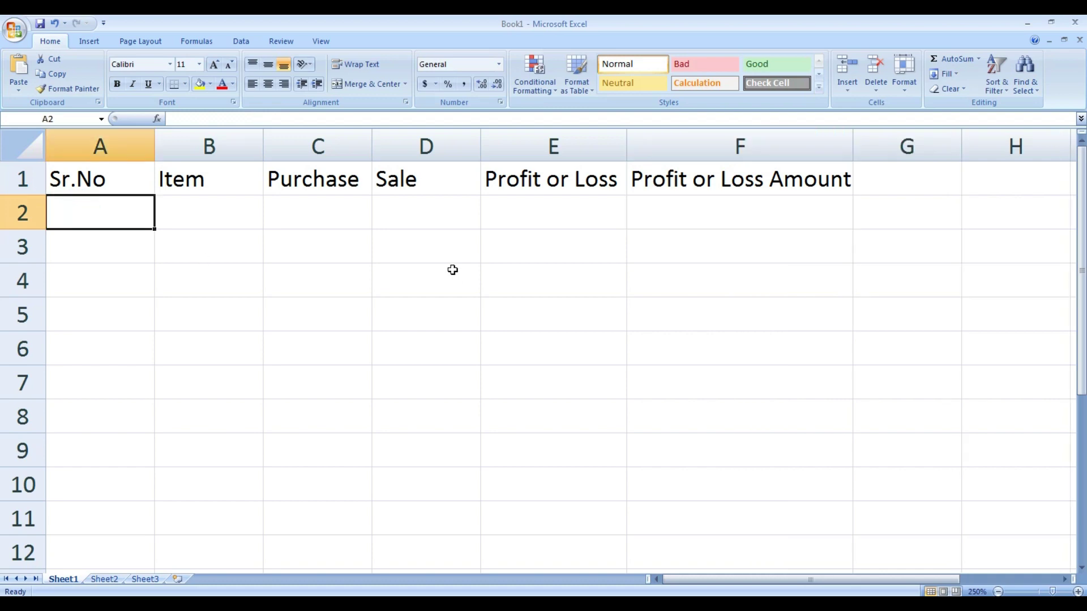
text(1)
key(Return)
text(2)
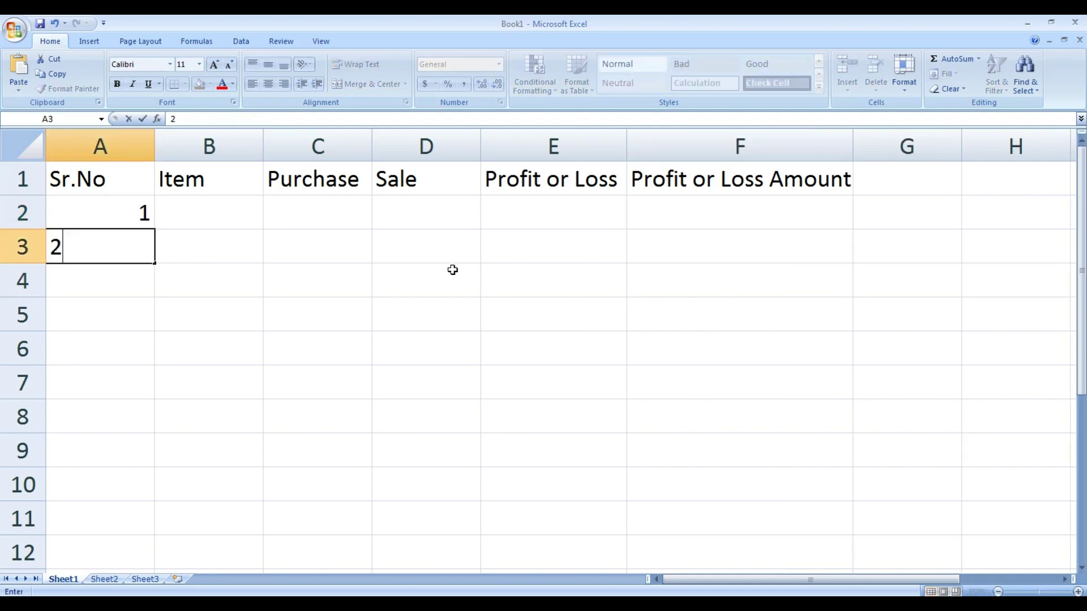
key(Return)
text(3)
key(Return)
text(4)
key(Return)
text(5)
key(Return)
text(6)
key(Return)
List Keyboard, Mouse, Pendrive, Monitor and Printer in B2:B6
click(199, 217)
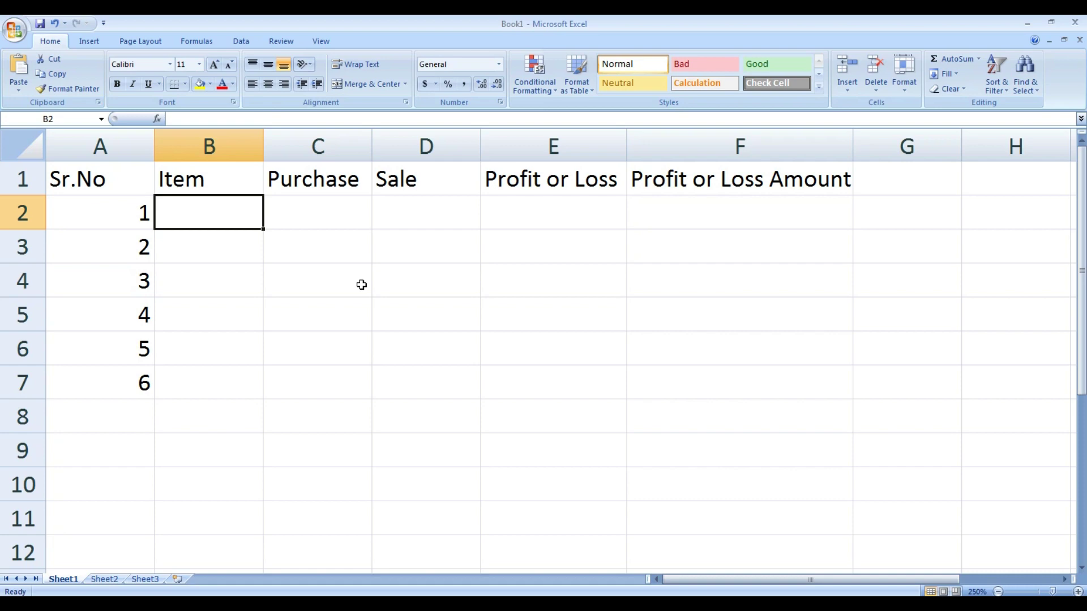
text(Keyboard)
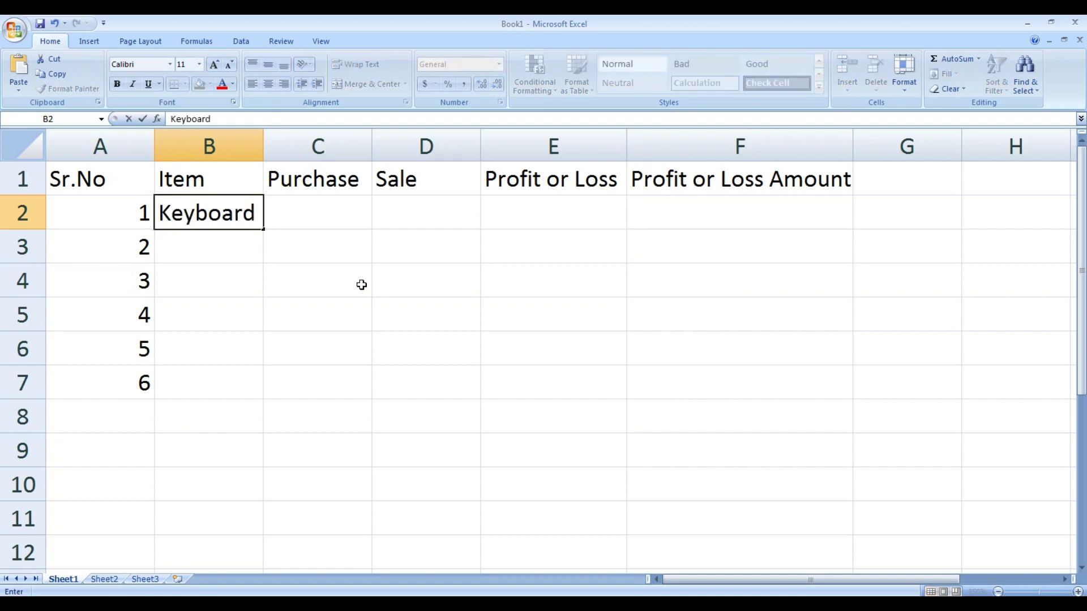
key(Return)
text(Mouse)
key(Return)
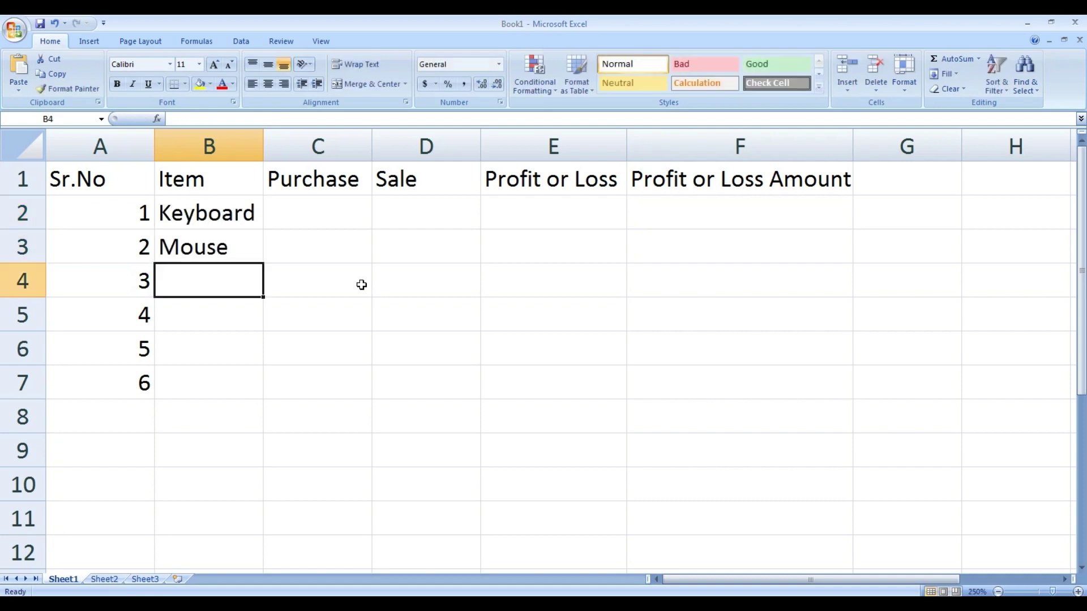
text(Pen)
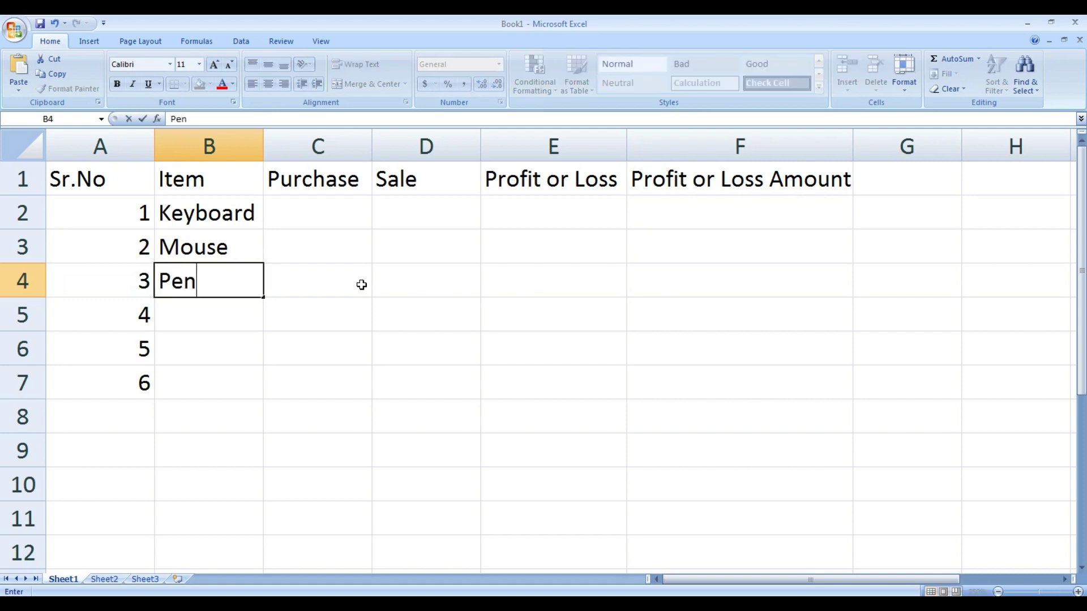
text(drive)
key(Return)
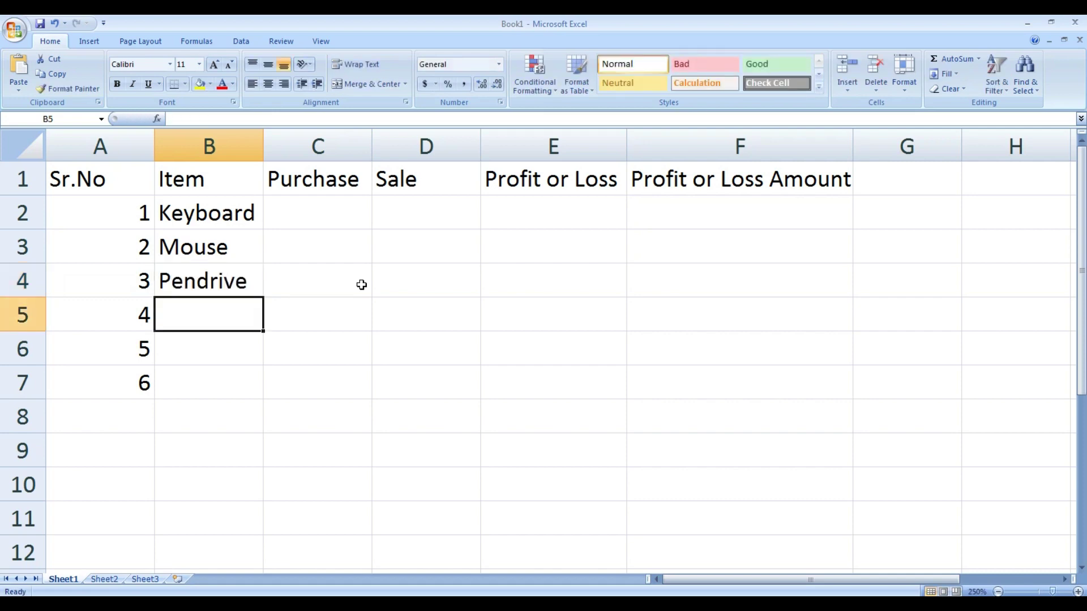
text(Monitor)
key(Return)
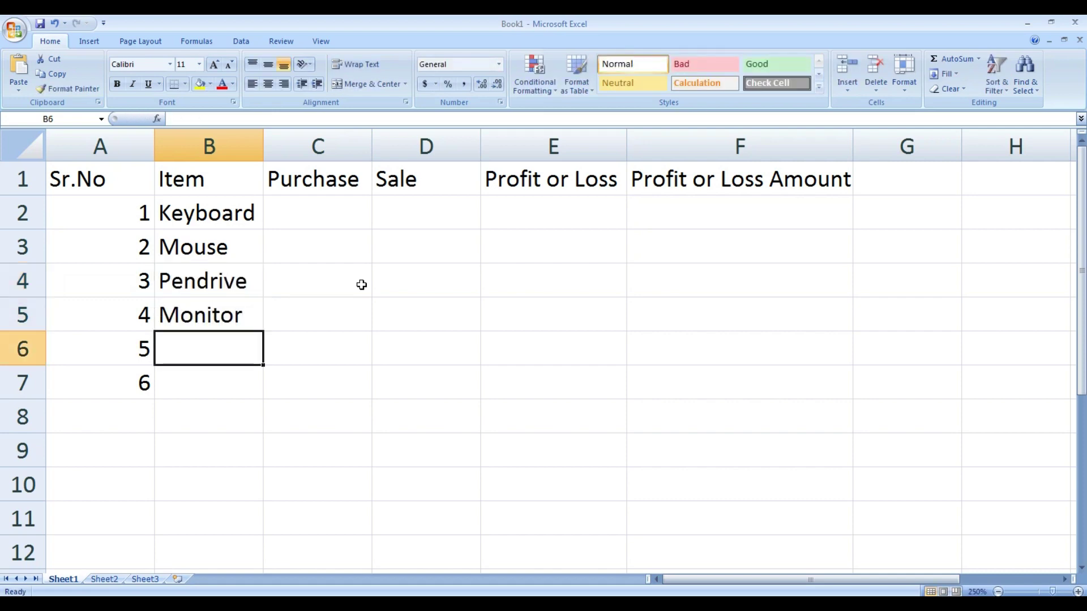
text(Printer)
click(354, 470)
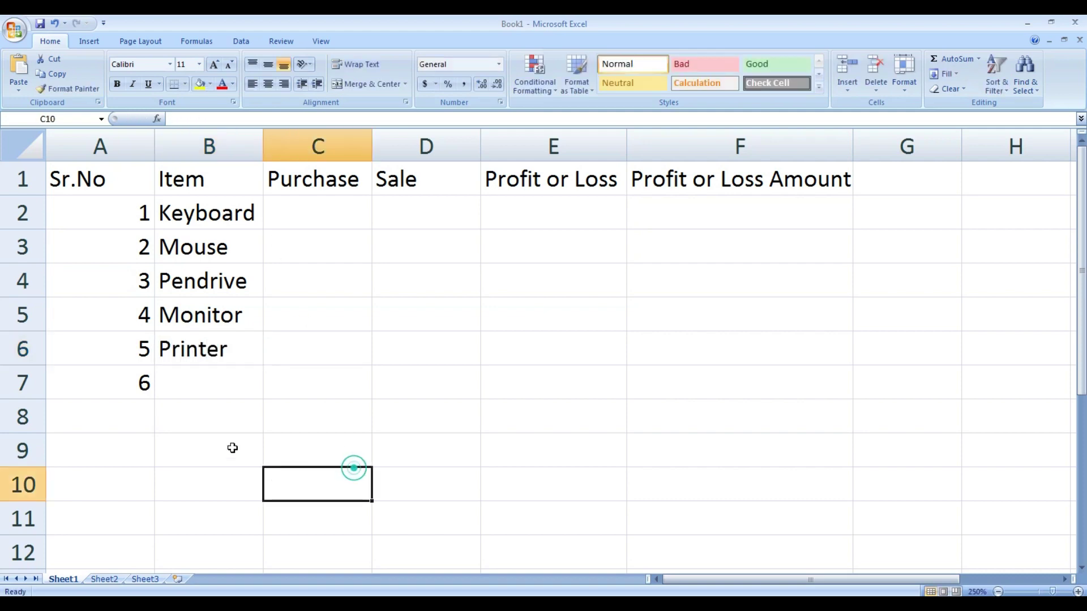
click(321, 217)
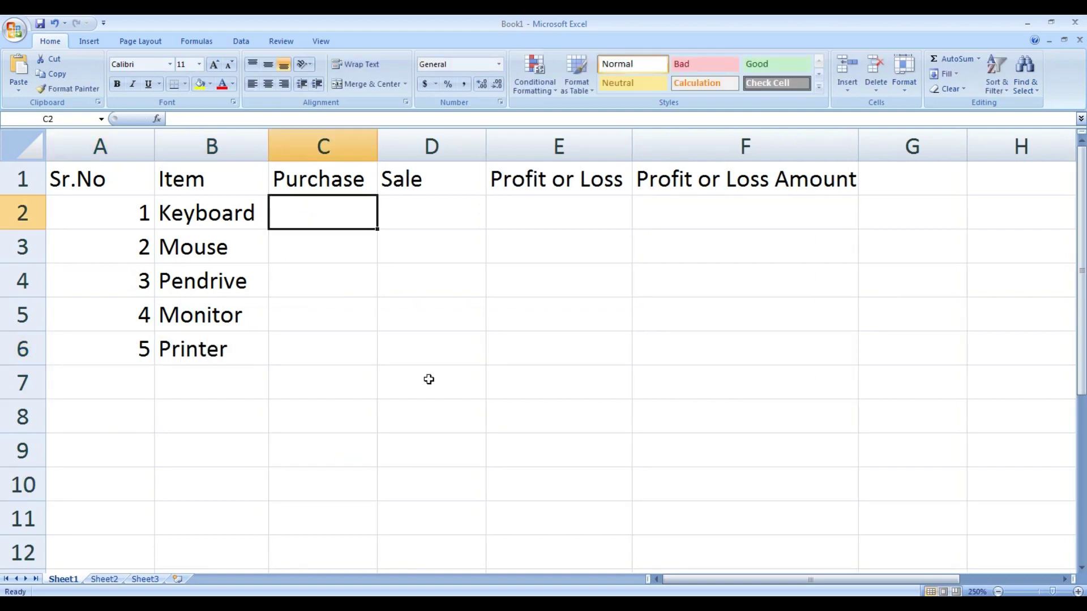
Enter purchase prices 500, 300, 200, 7000 and 10000 in C2:C6
text(500)
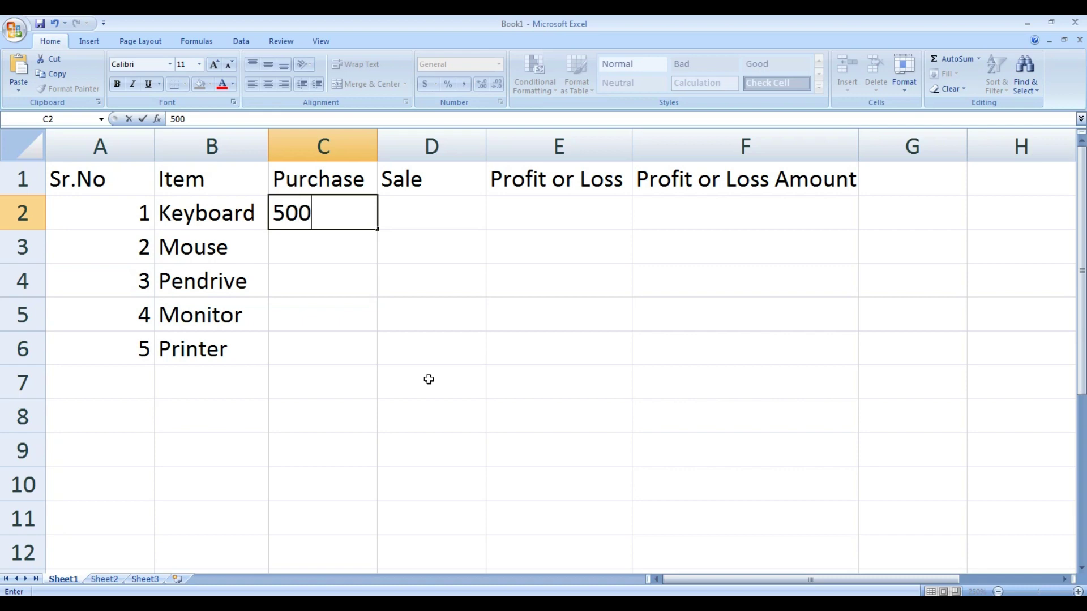
key(Return)
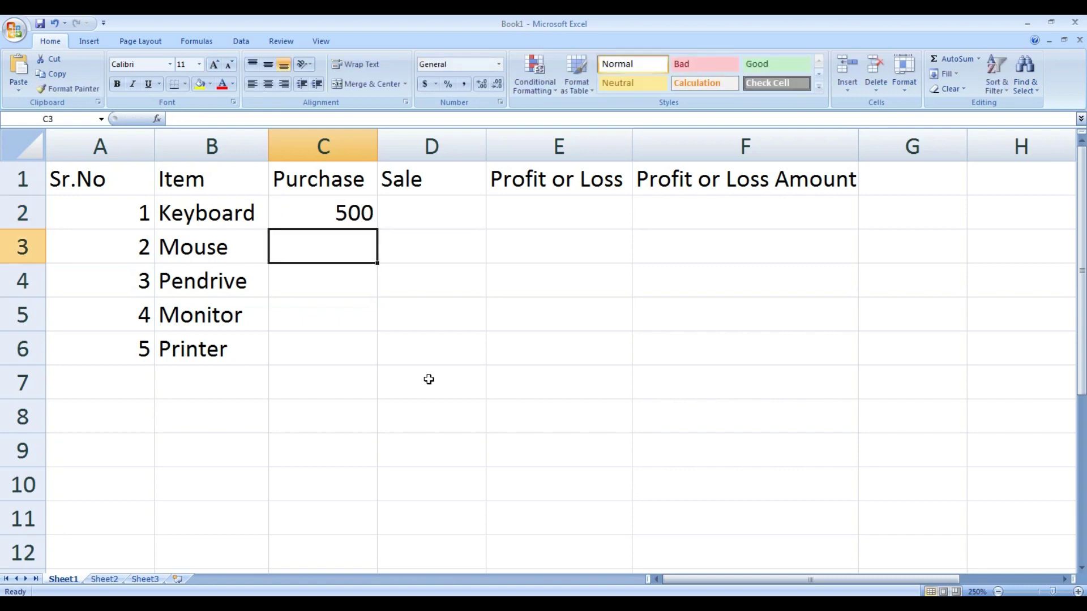
text(300)
key(Return)
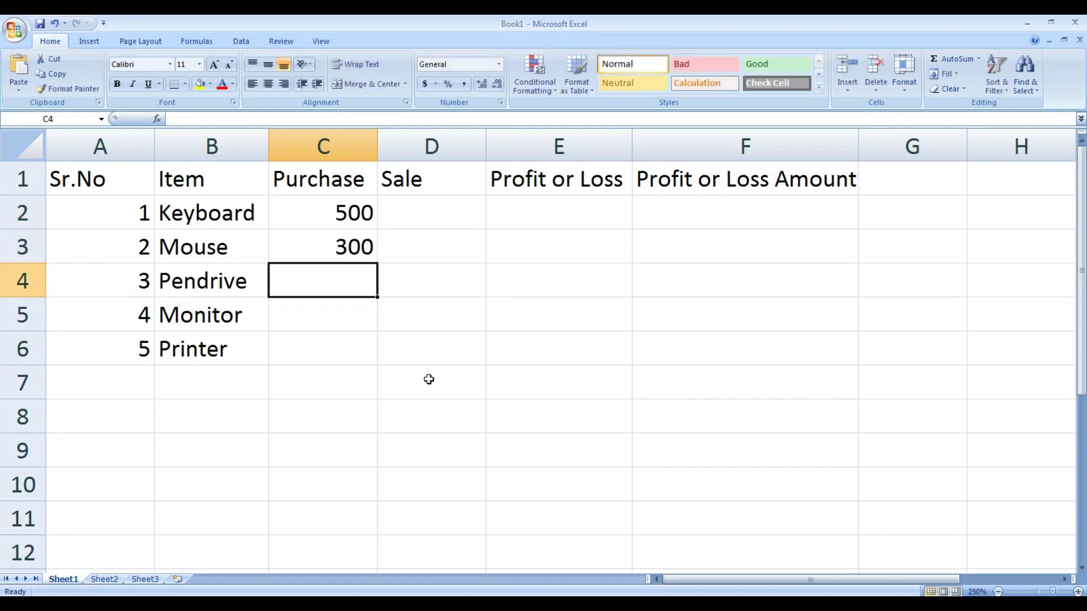
text(200)
key(Return)
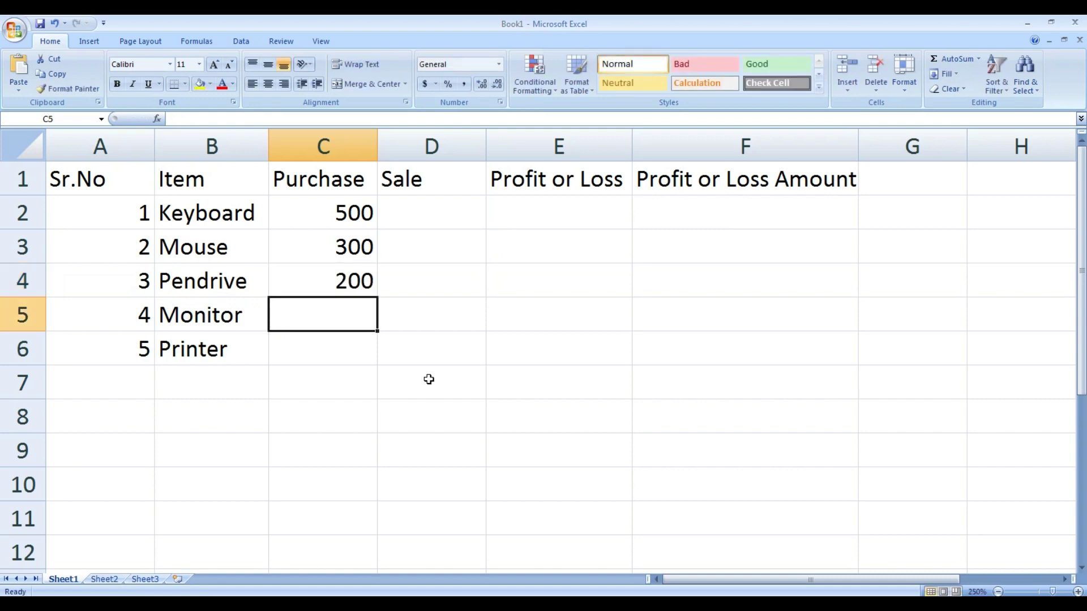
text(7000)
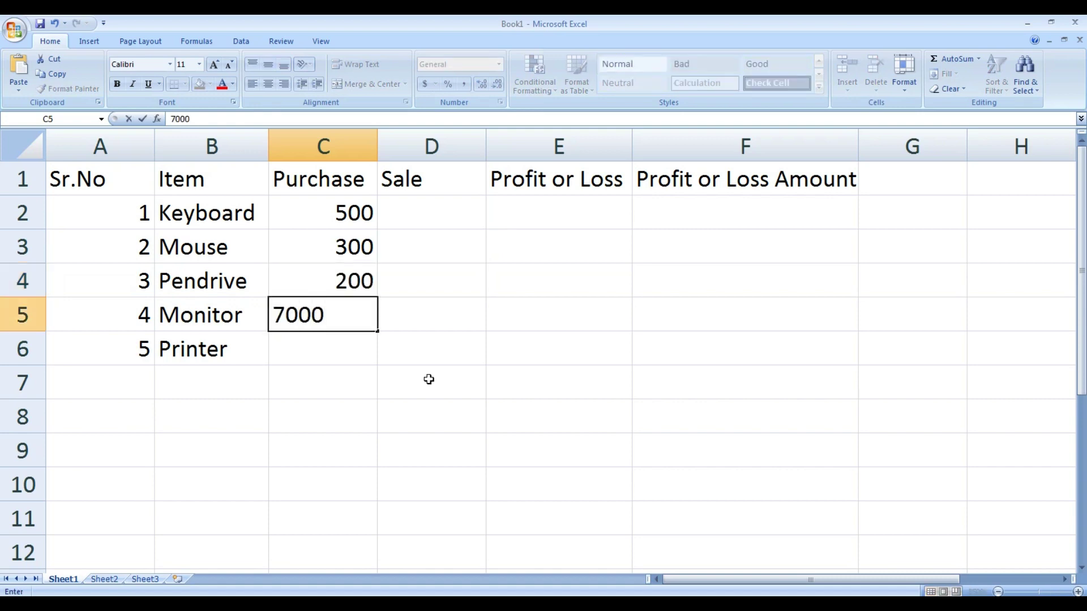
key(Return)
text(10000)
key(Return)
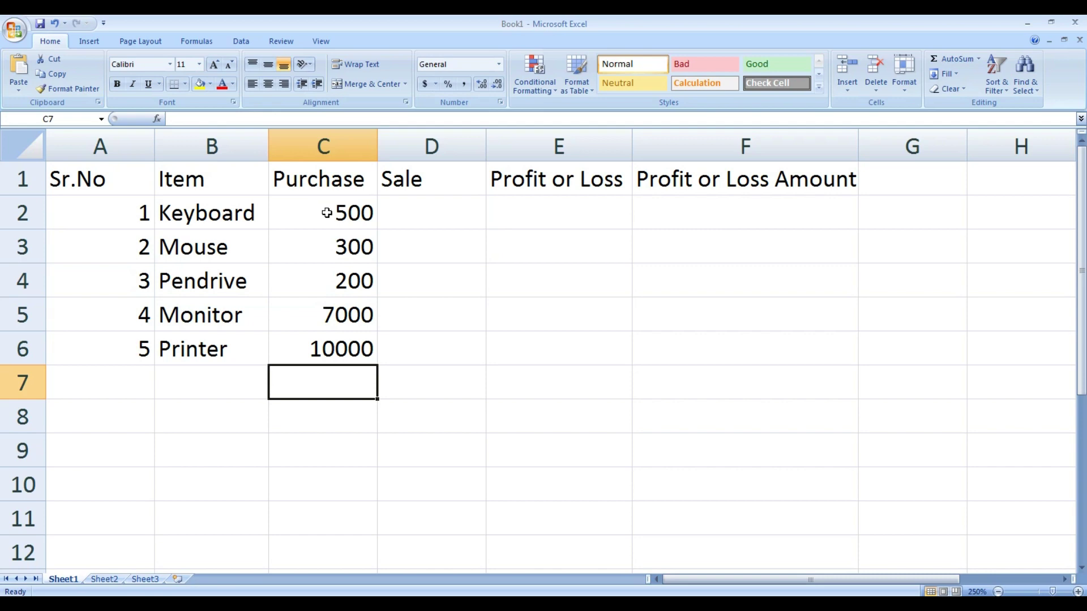
Center-align the purchase values in C2:C6
drag(327, 214, 308, 342)
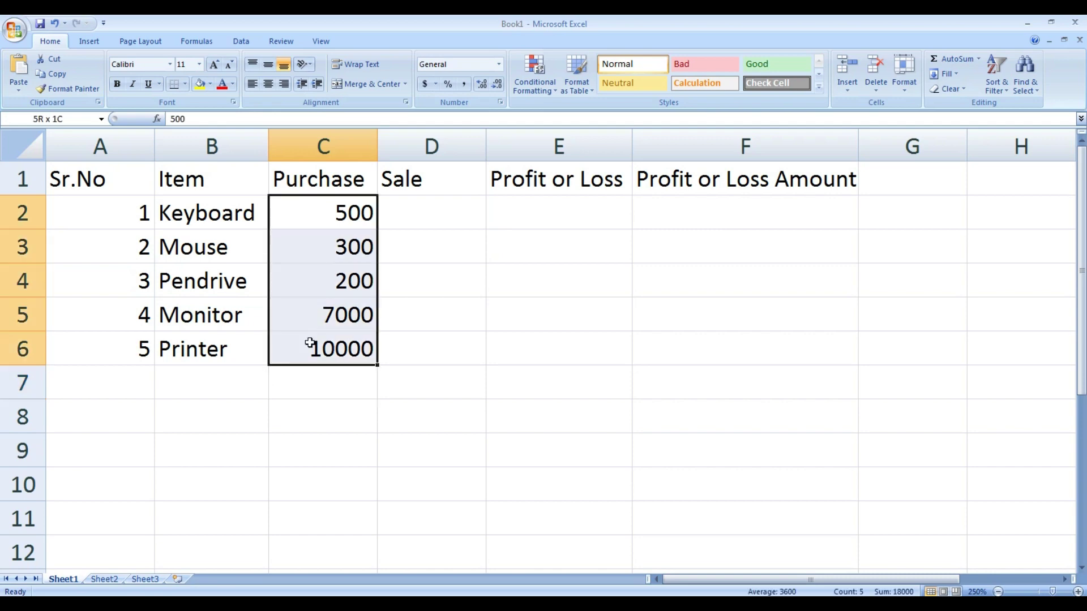
click(271, 88)
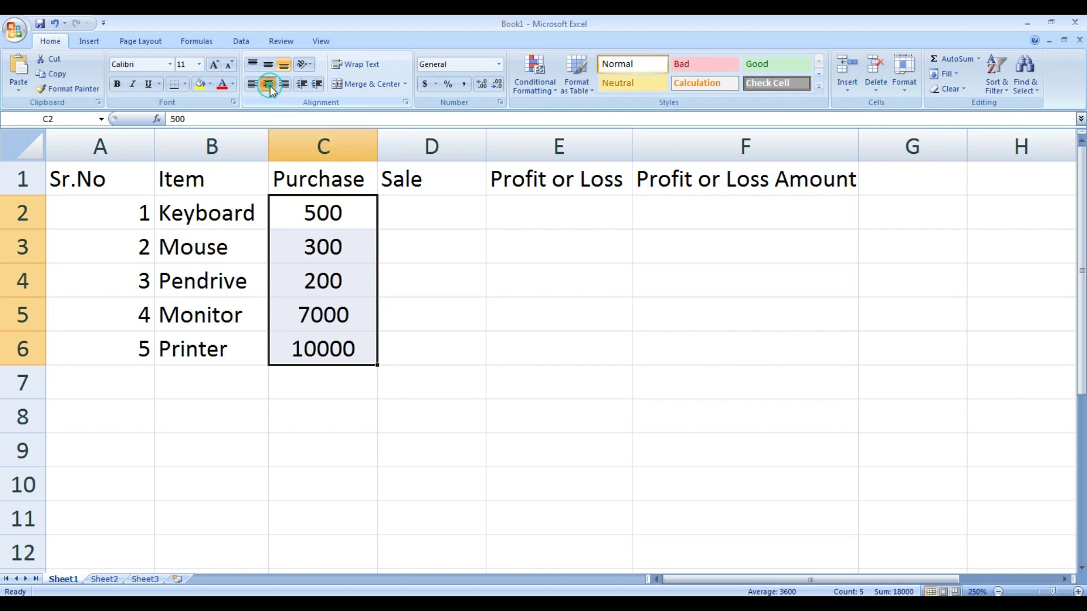
click(408, 211)
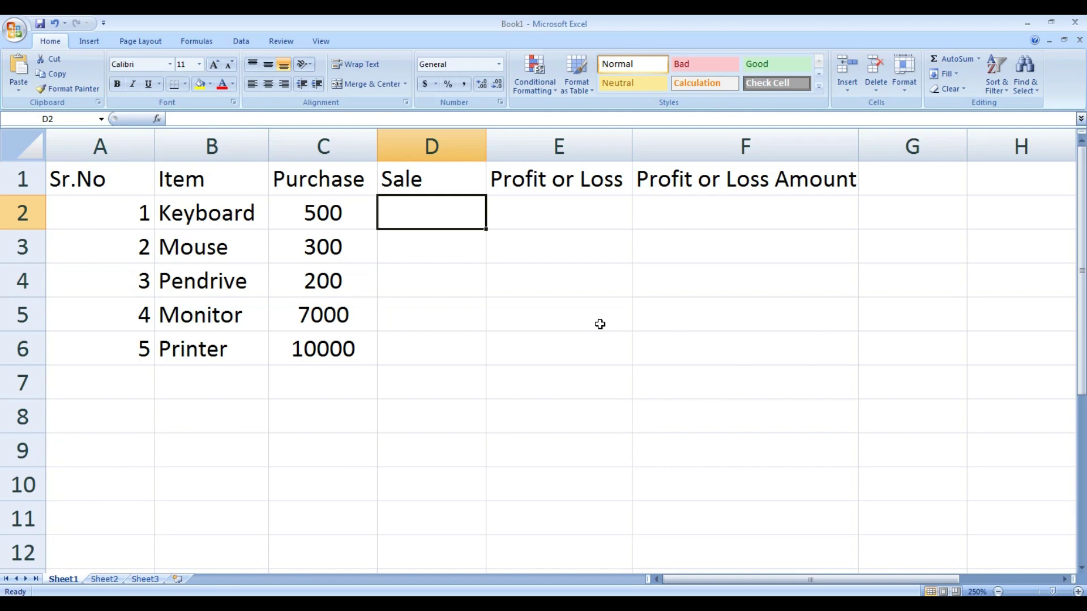
Enter sale prices 700, 200, 200, 8000 and 11000 in D2:D6
text(700)
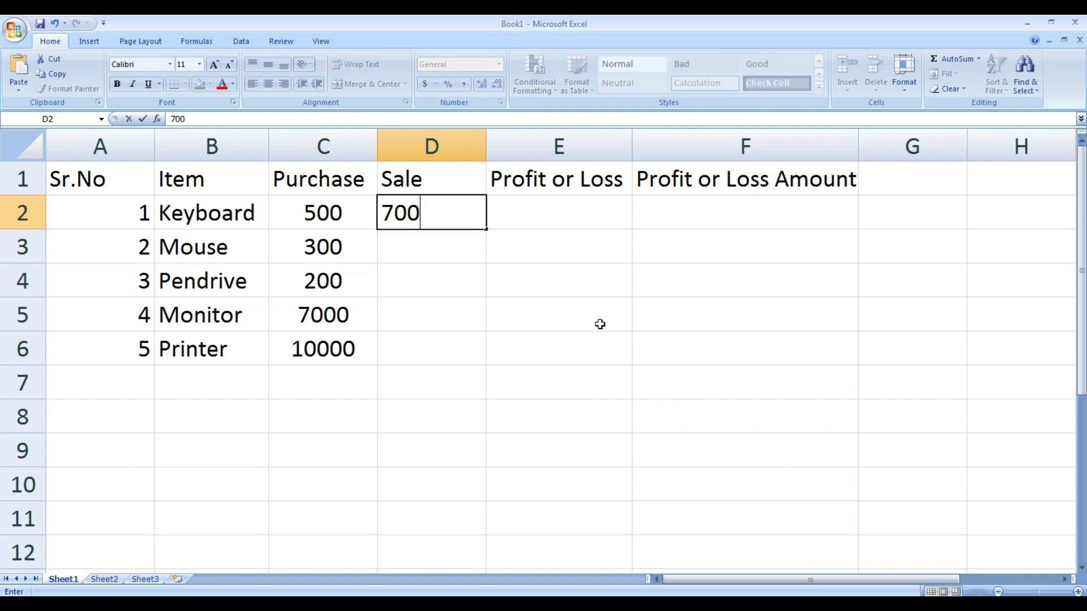
key(Return)
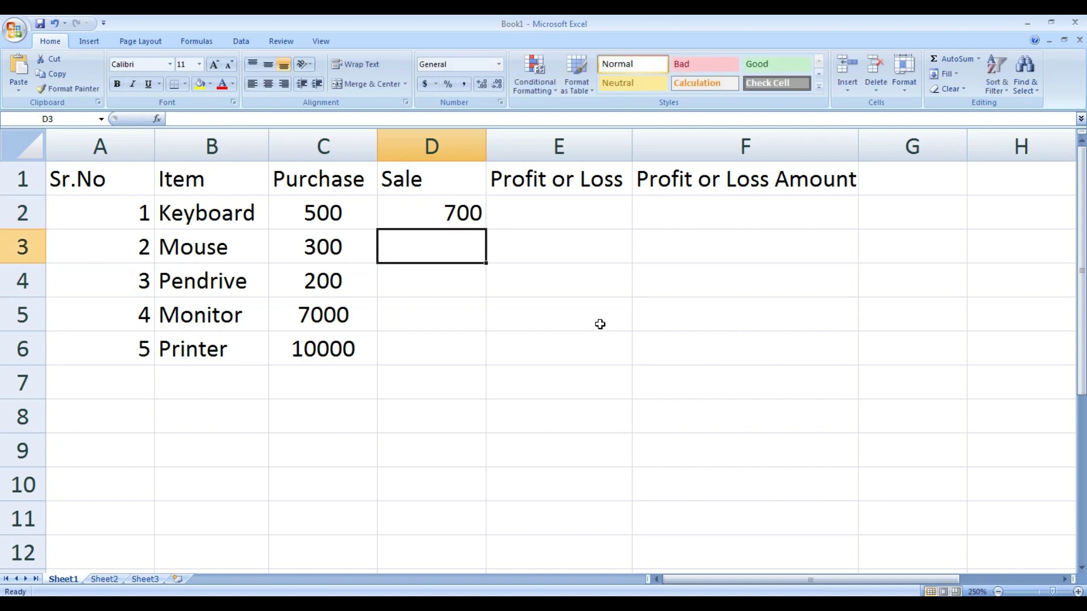
text(200)
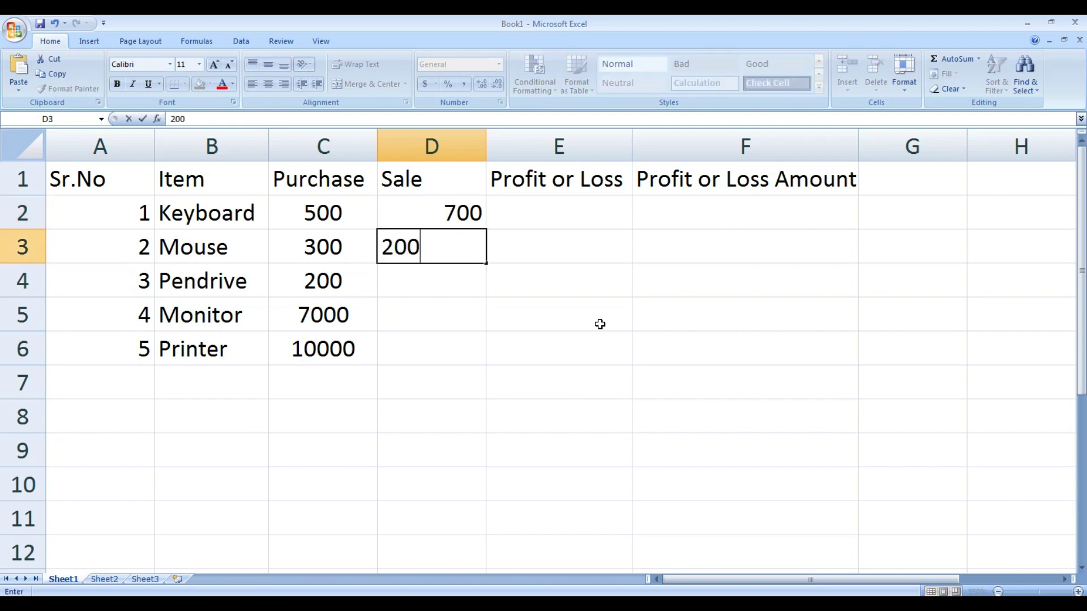
key(Return)
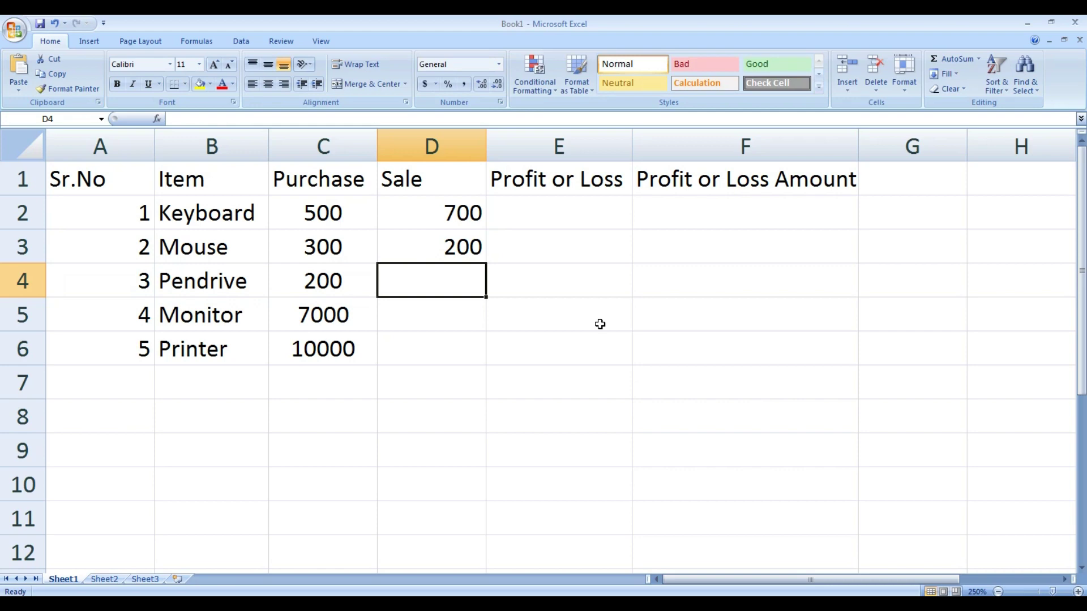
text(200)
key(Return)
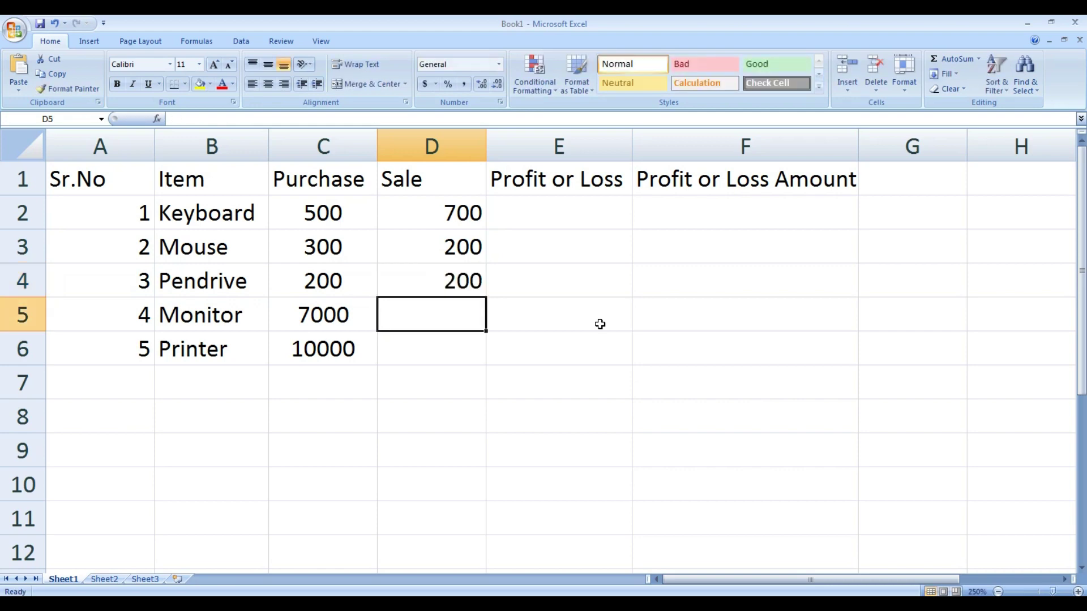
text(8000)
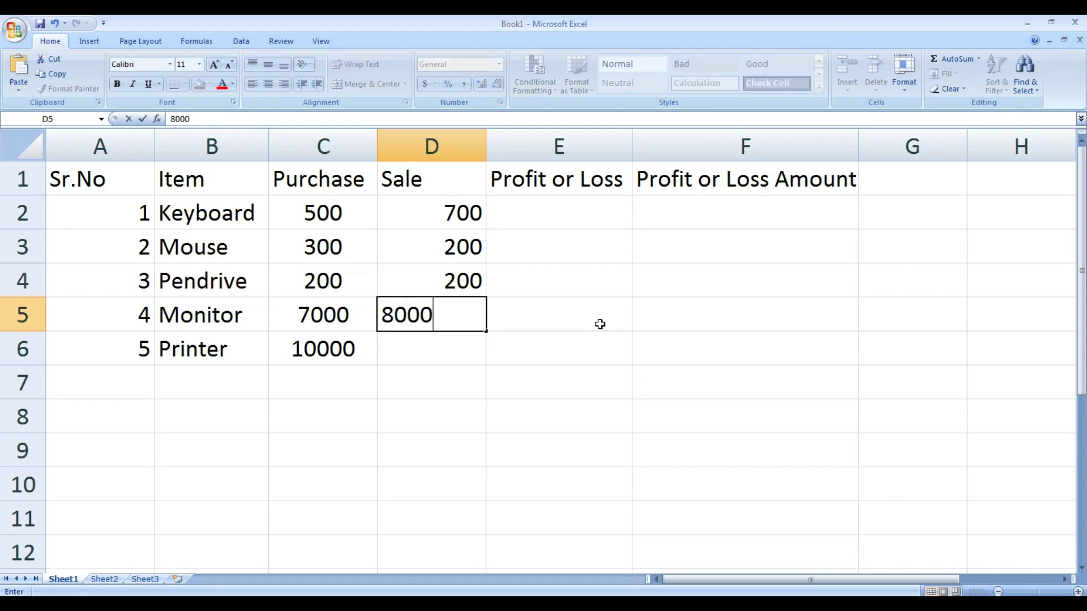
key(Return)
text(11000)
key(Return)
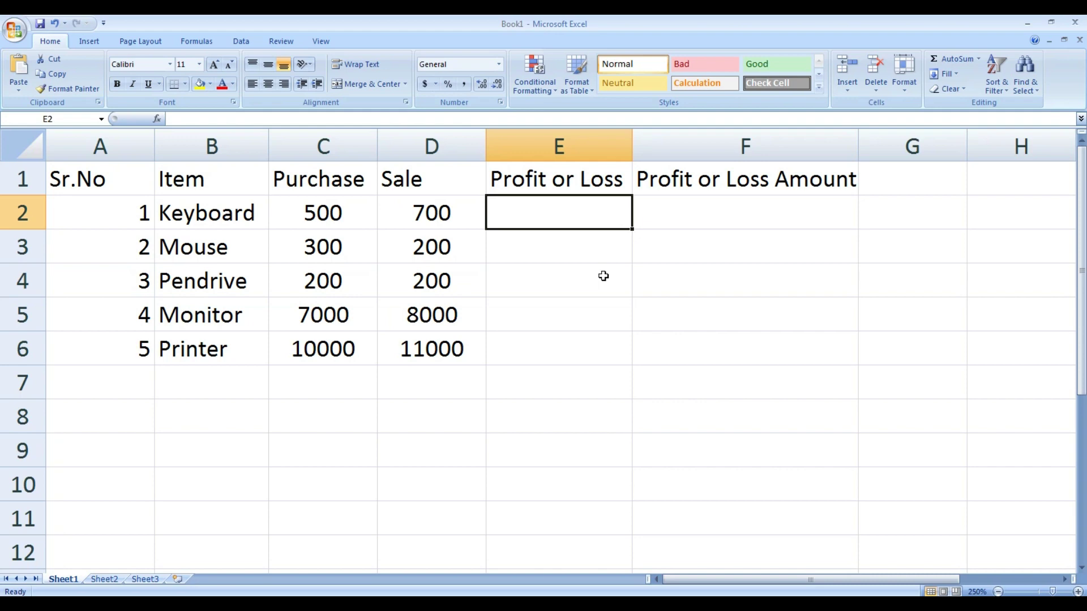
text(=)
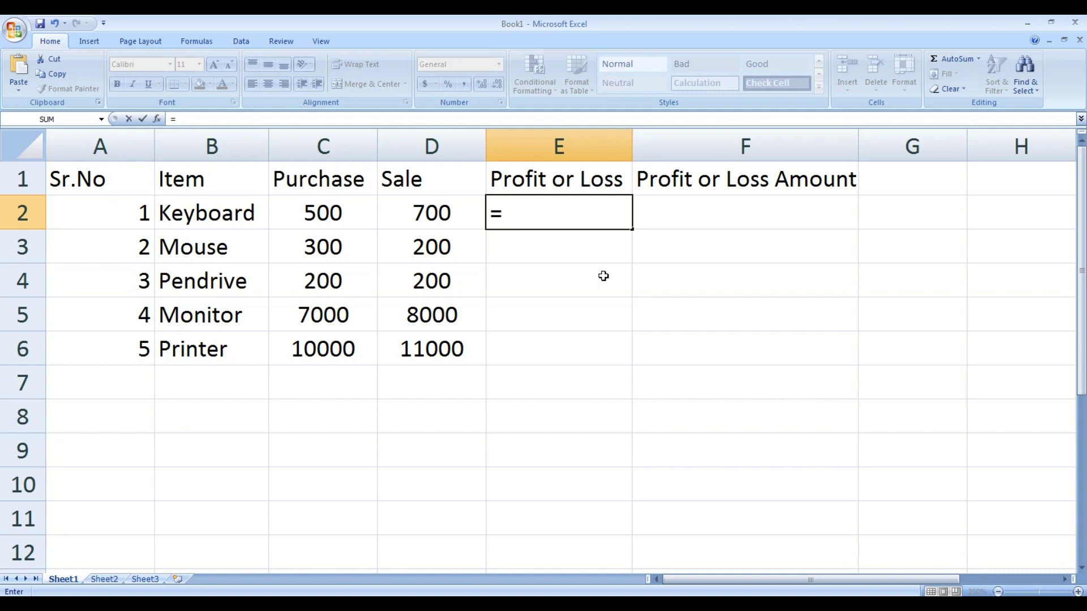
Build E2's formula as =if(C2=D2,"No Profit No Loss", followed by a nested if(
text(if)
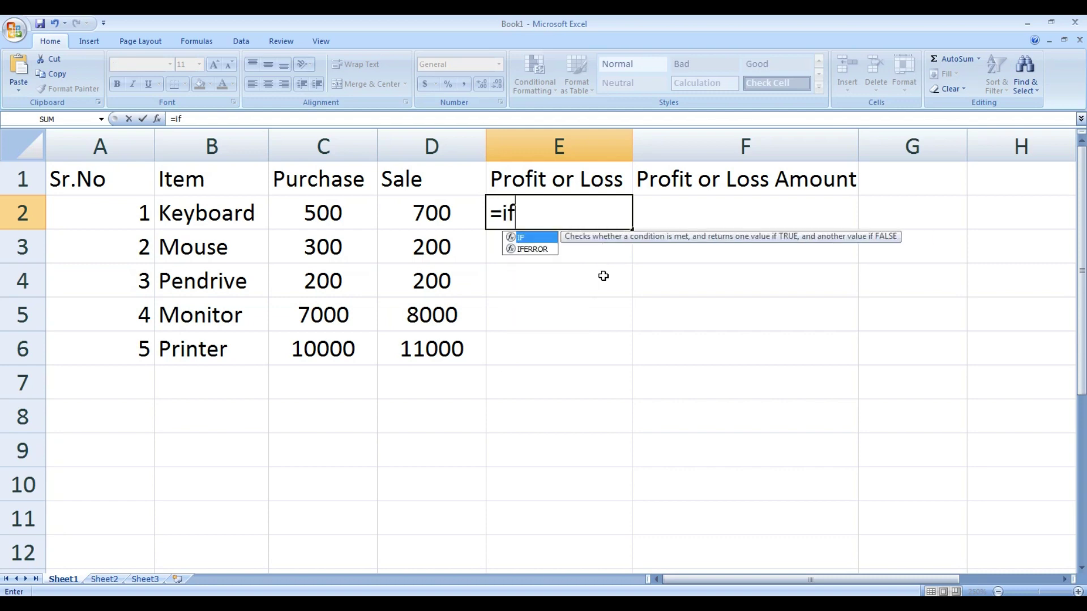
text(()
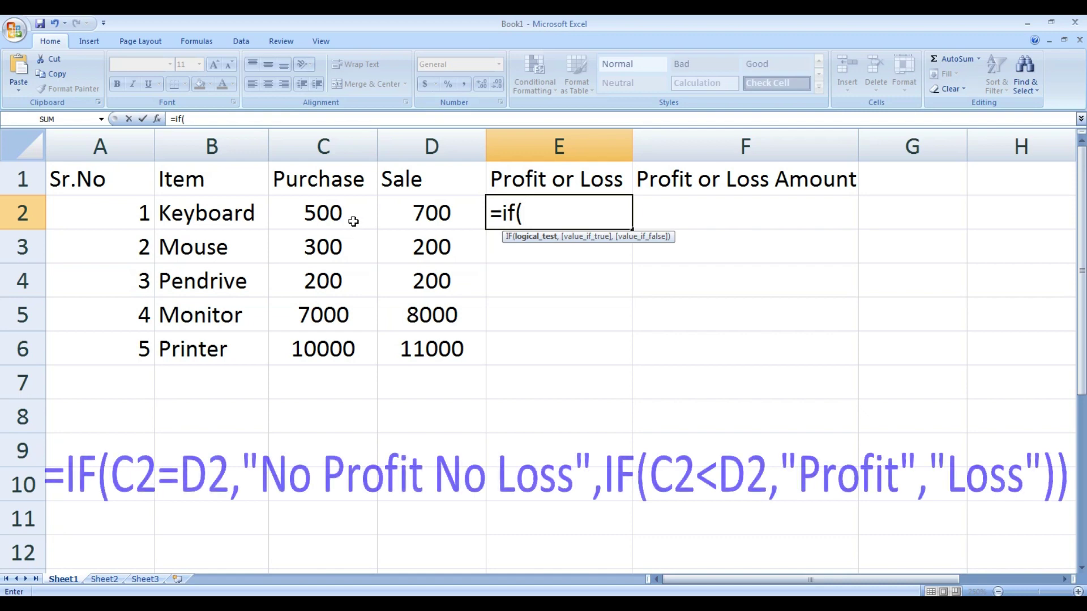
click(351, 216)
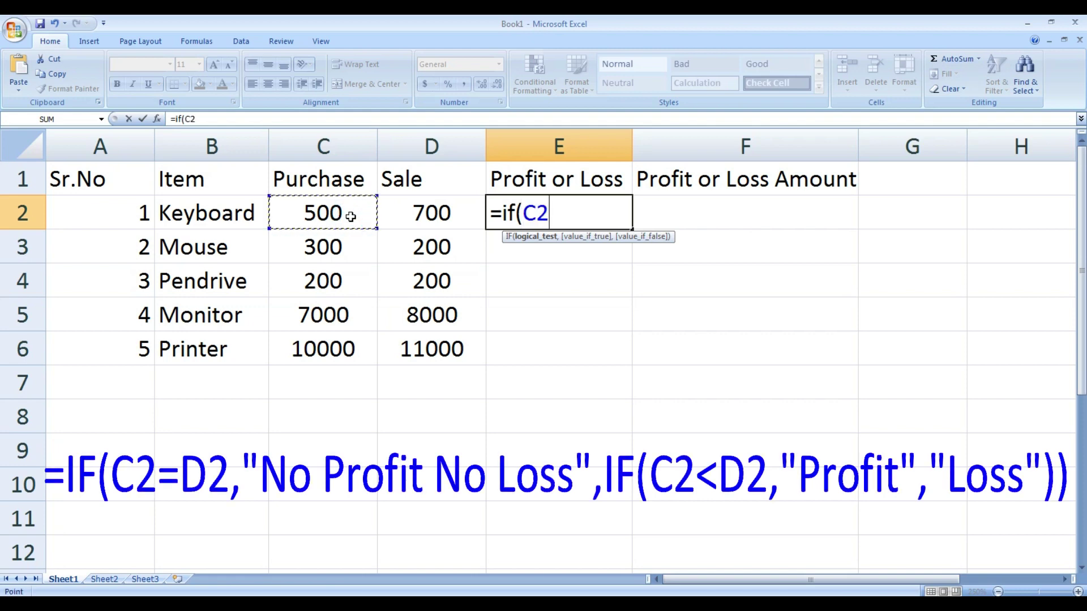
text(=)
click(421, 213)
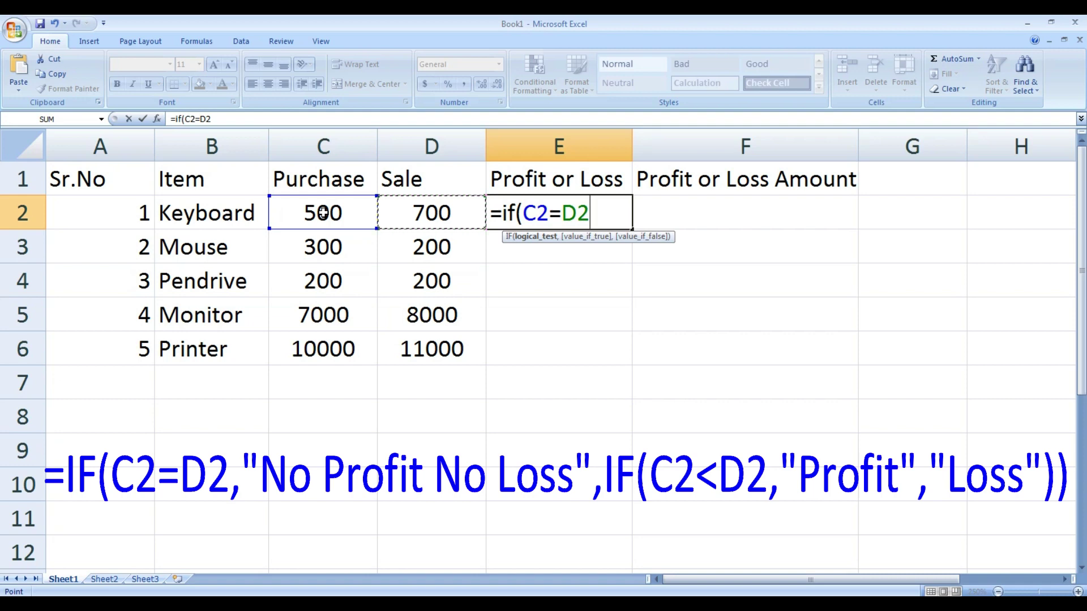
text(,)
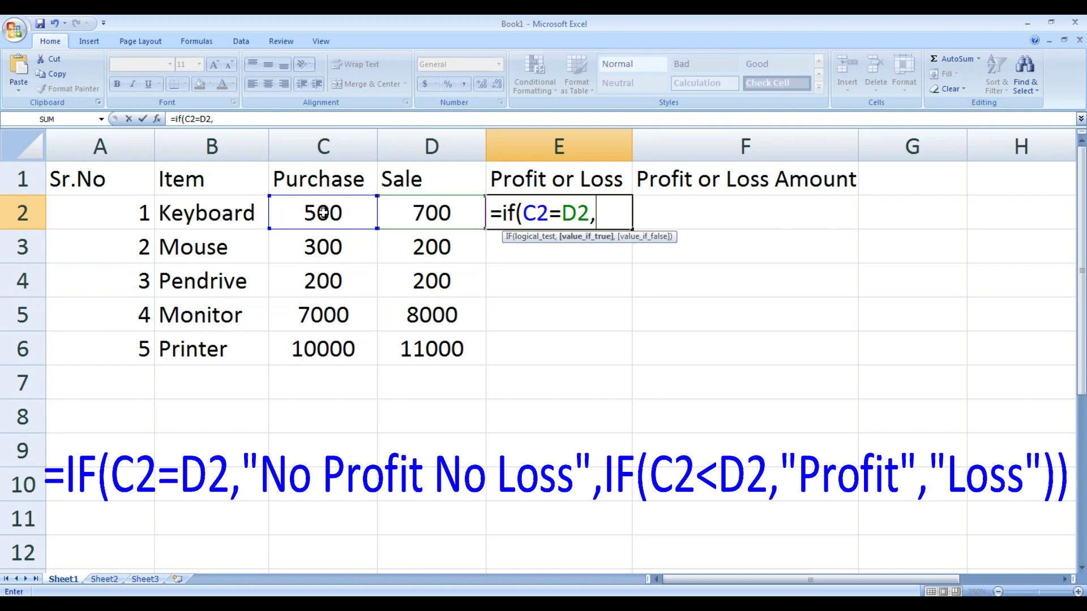
text(")
text(N)
text(o)
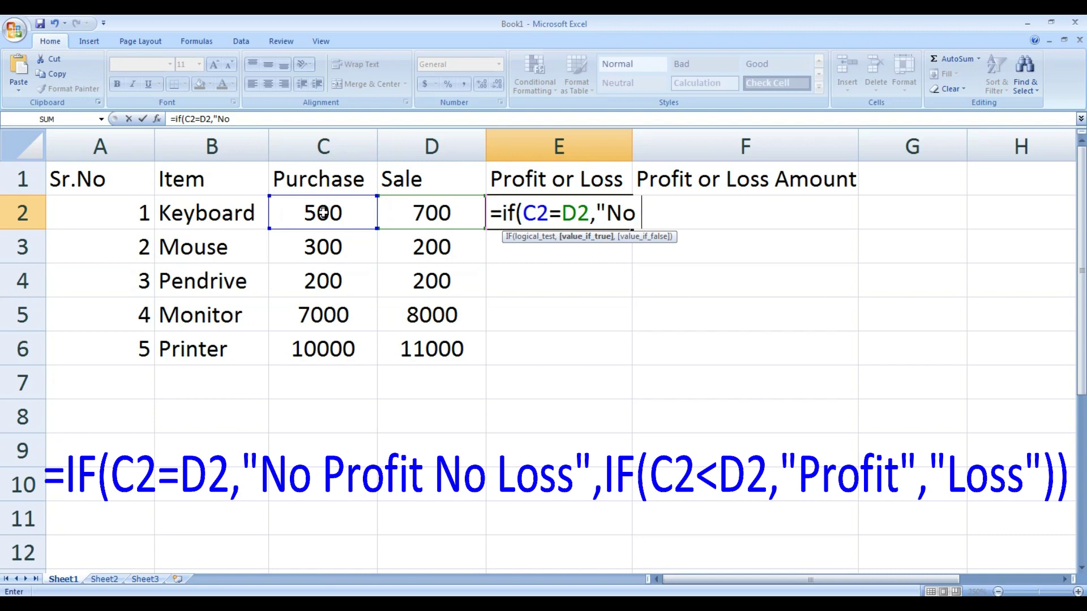
text( Profit)
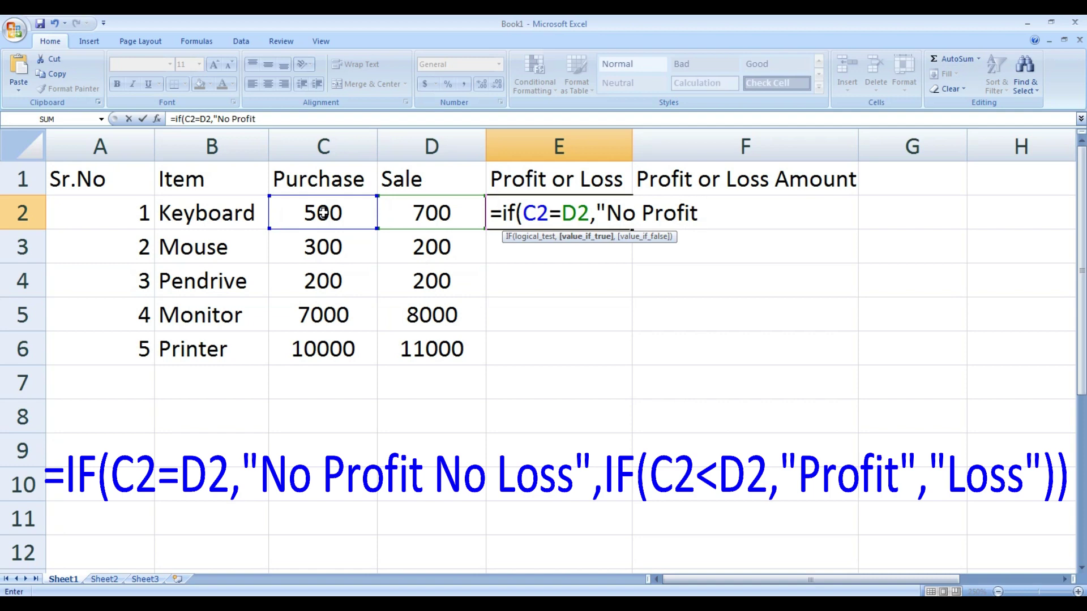
text( No)
text( Loss")
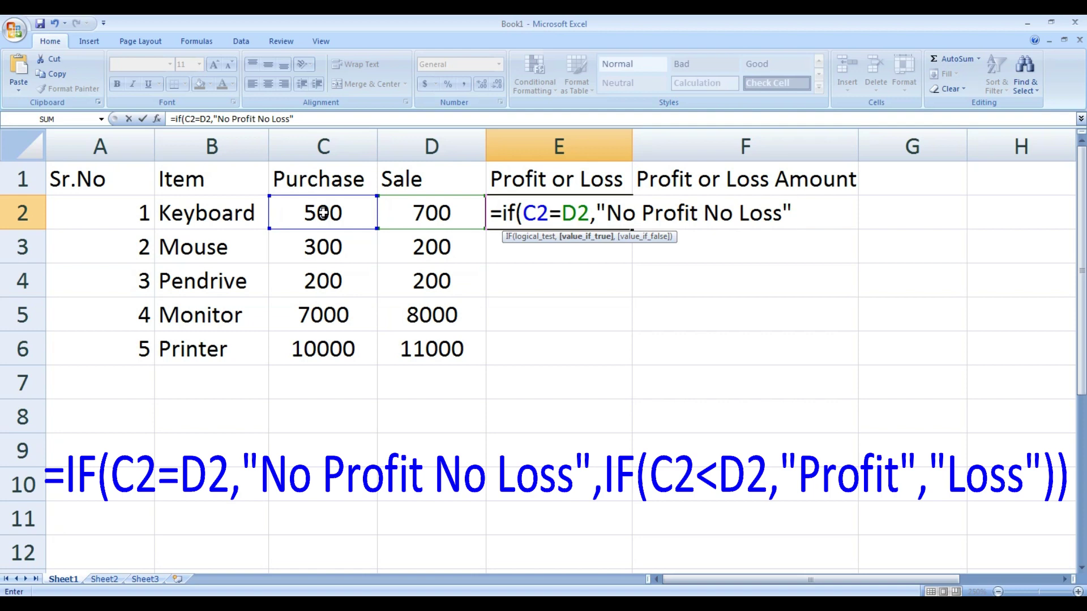
text(,)
text(if)
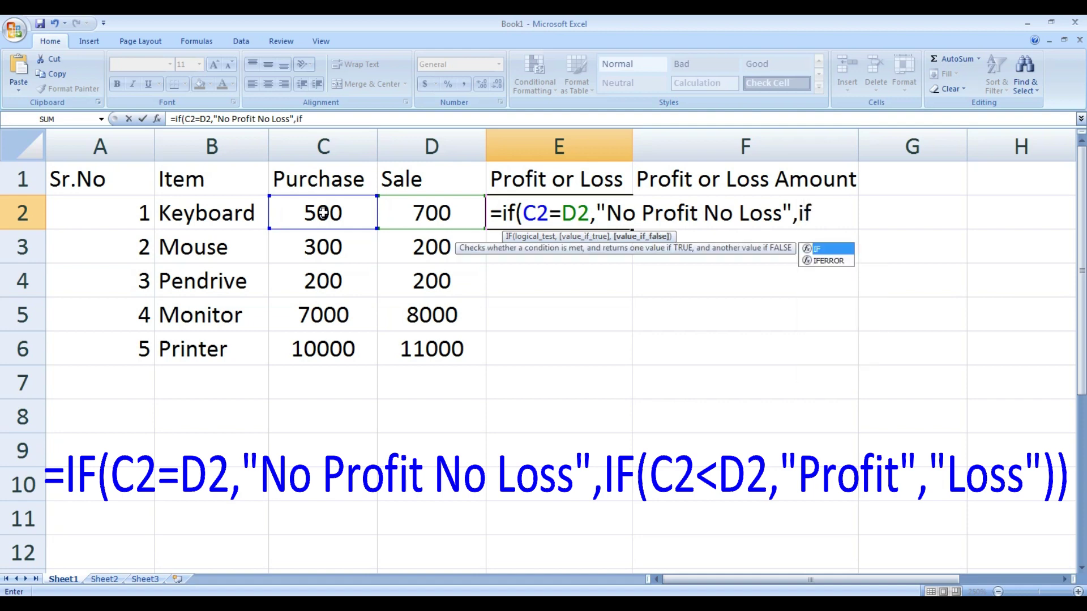
text(()
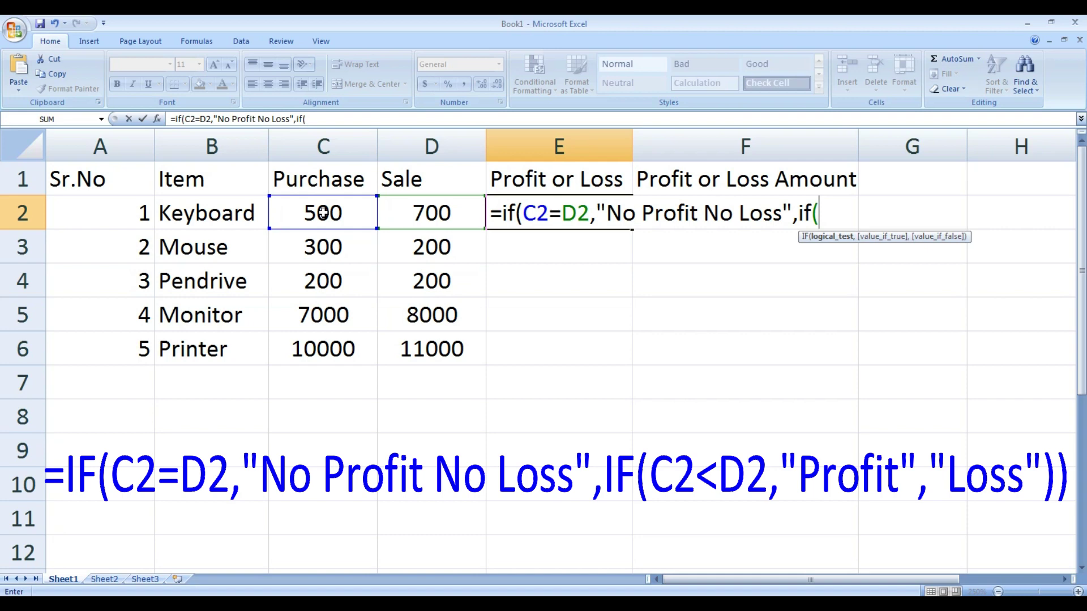
Finish E2 with if(c2<d2,"Profit","Loss")) so Keyboard shows Profit
text(c)
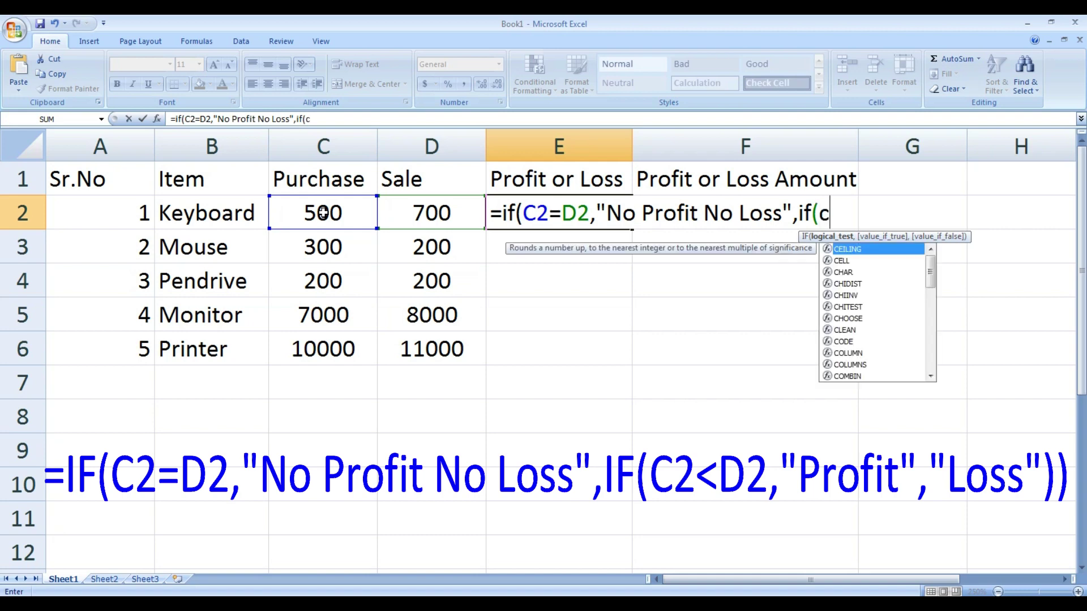
text(2)
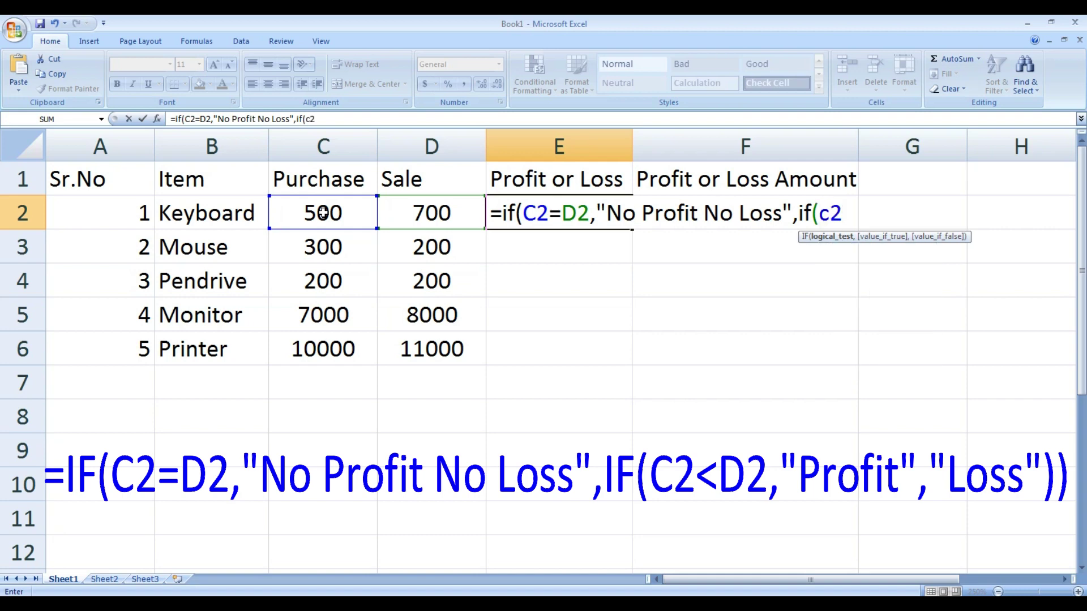
text(<)
text(d2)
text(,)
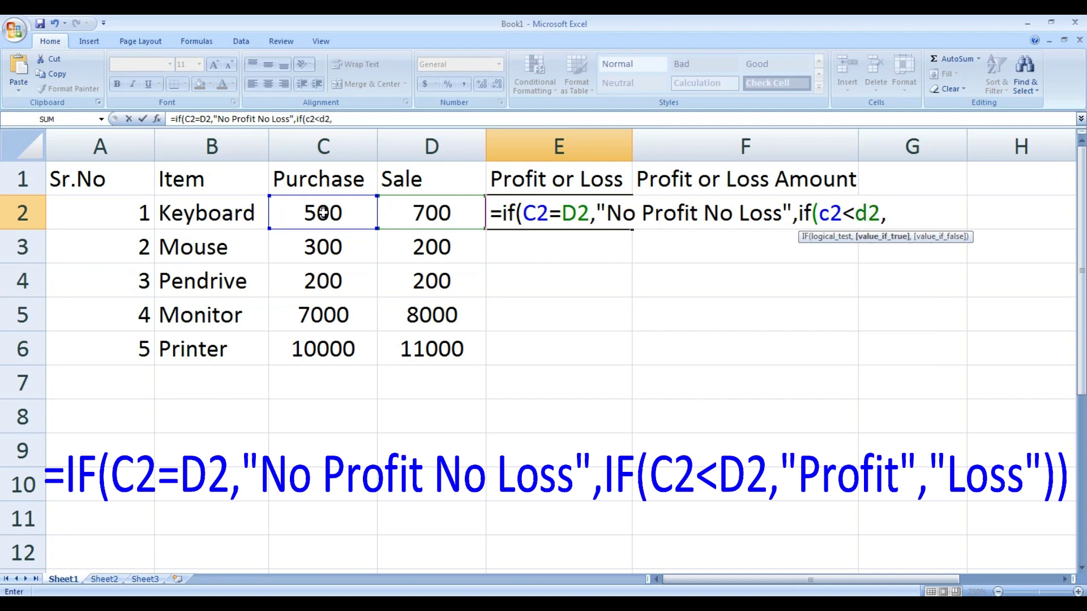
text(")
text(Profit",)
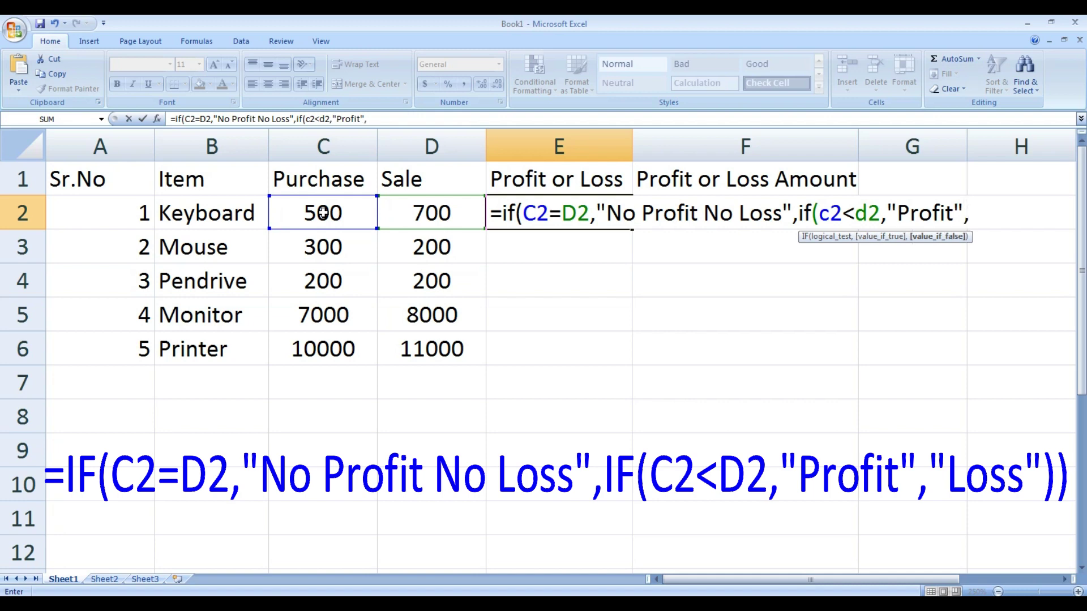
text("Loss)
text(")))
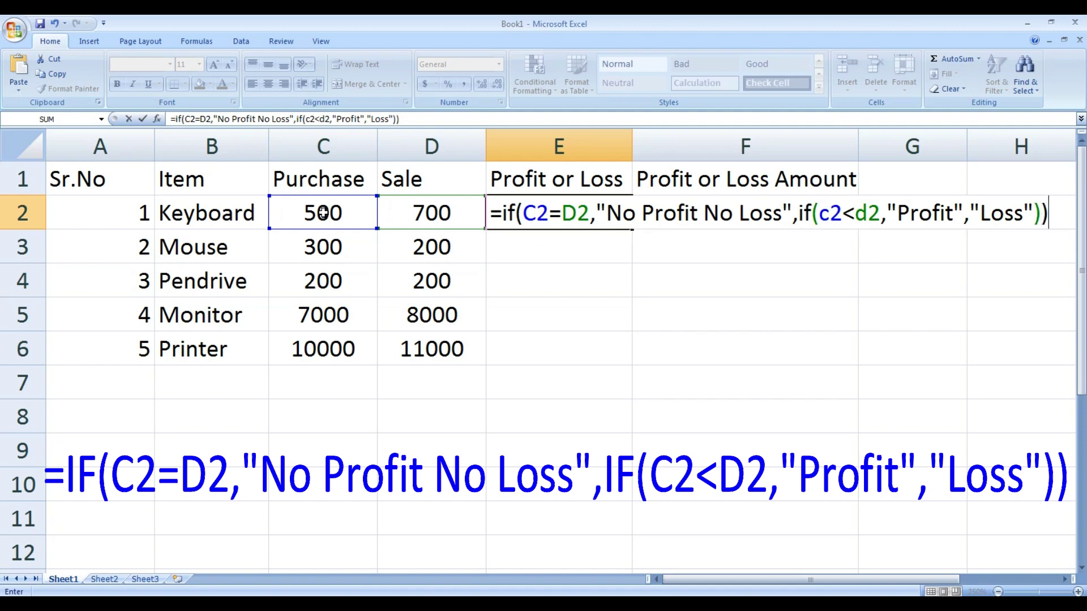
key(Return)
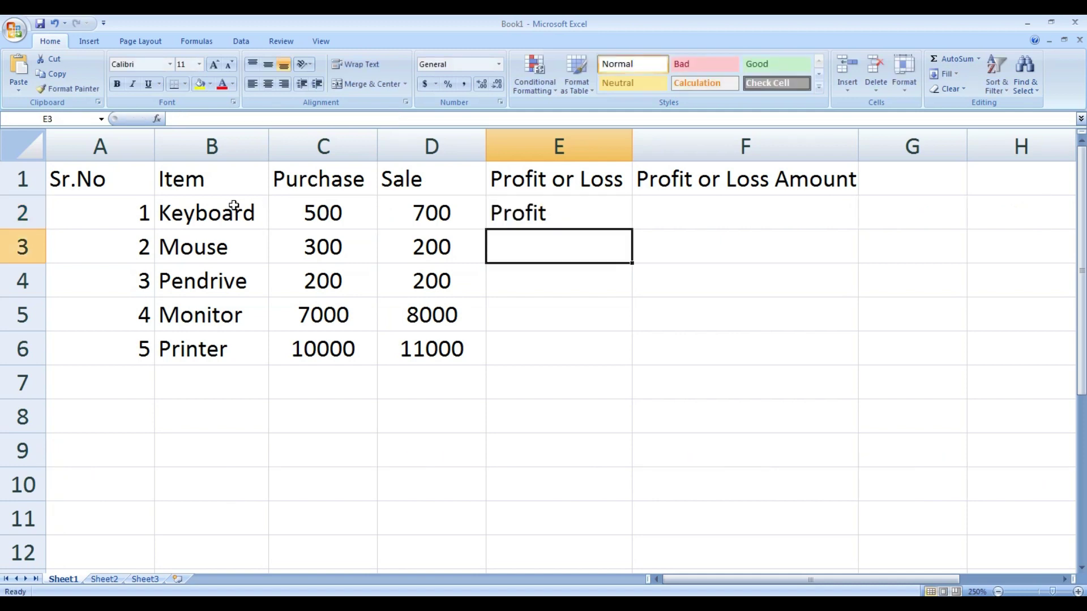
click(541, 204)
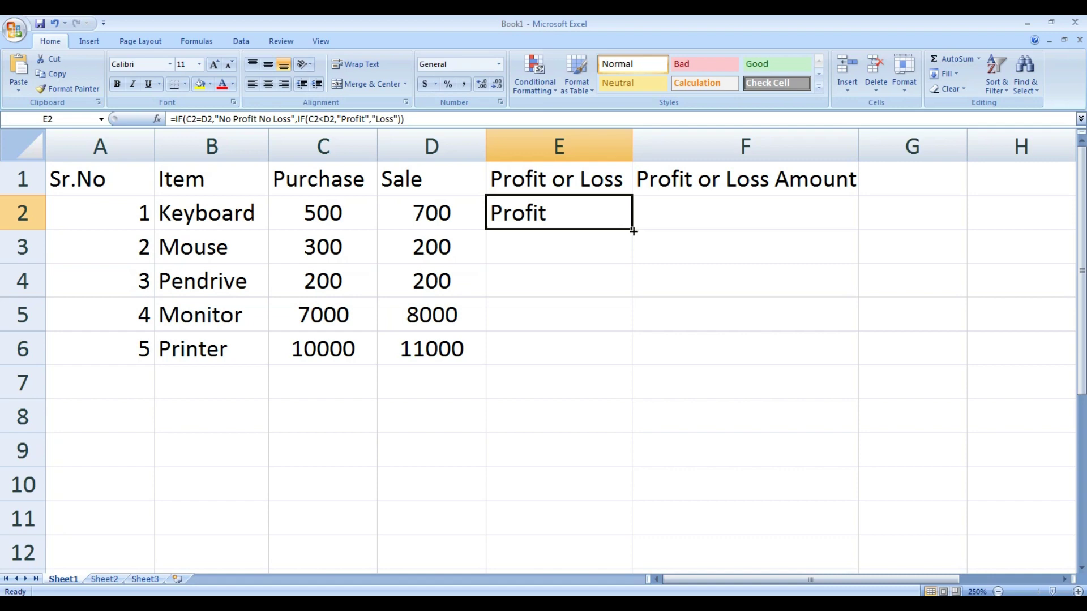
Fill the IF formula down to E6 and change Monitor's sale price to 5000
drag(633, 231, 624, 357)
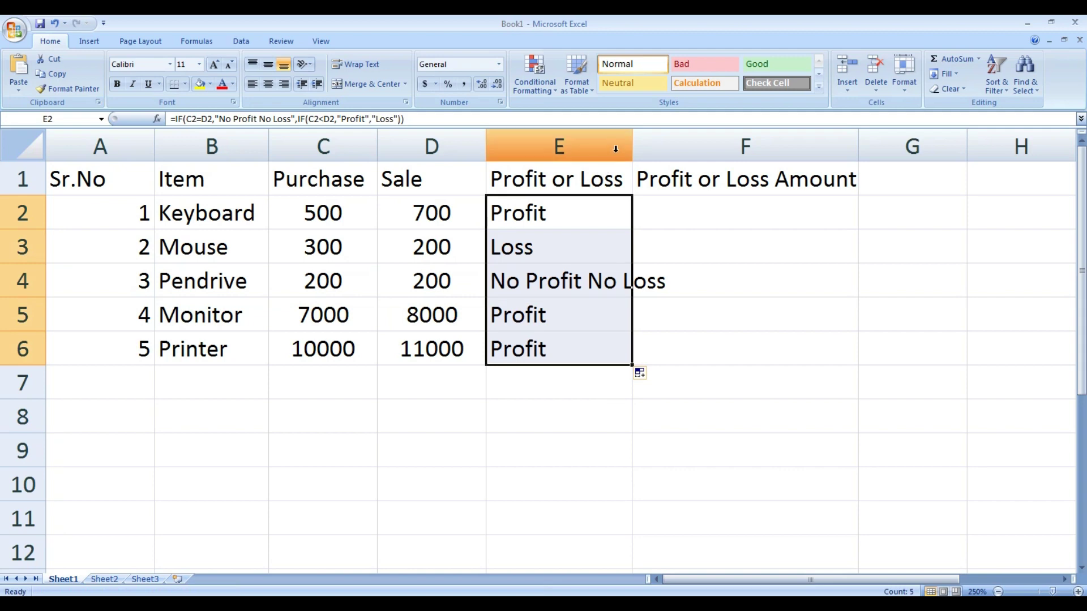
click(488, 433)
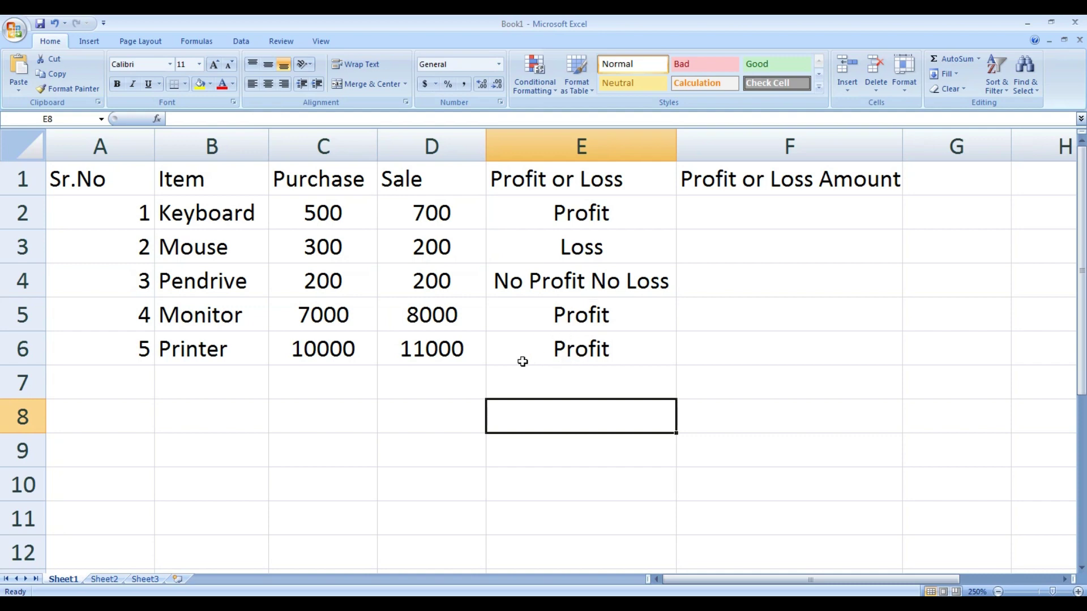
click(432, 320)
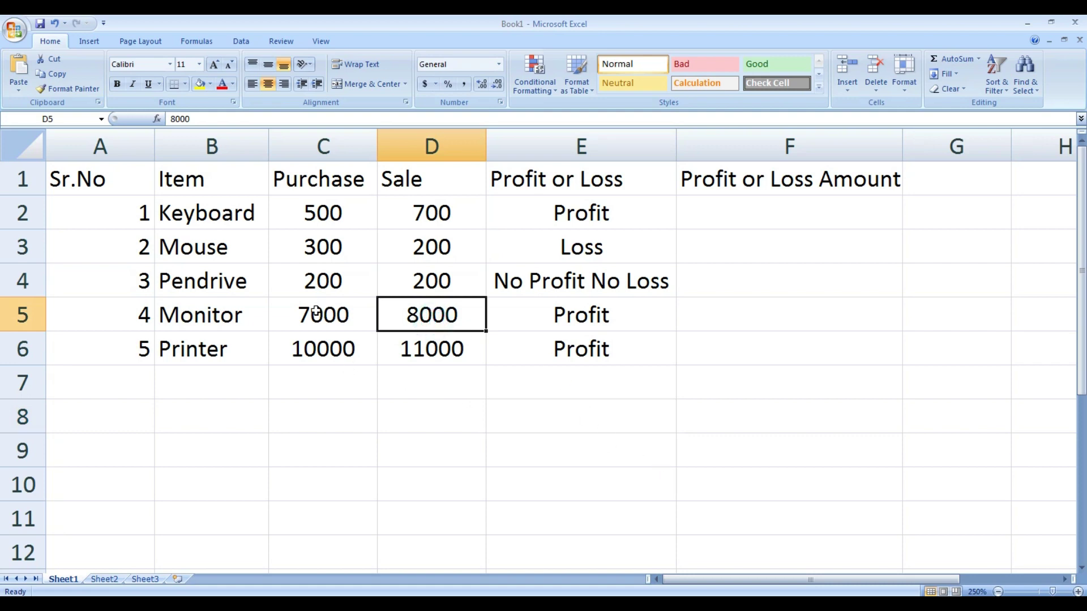
text(500)
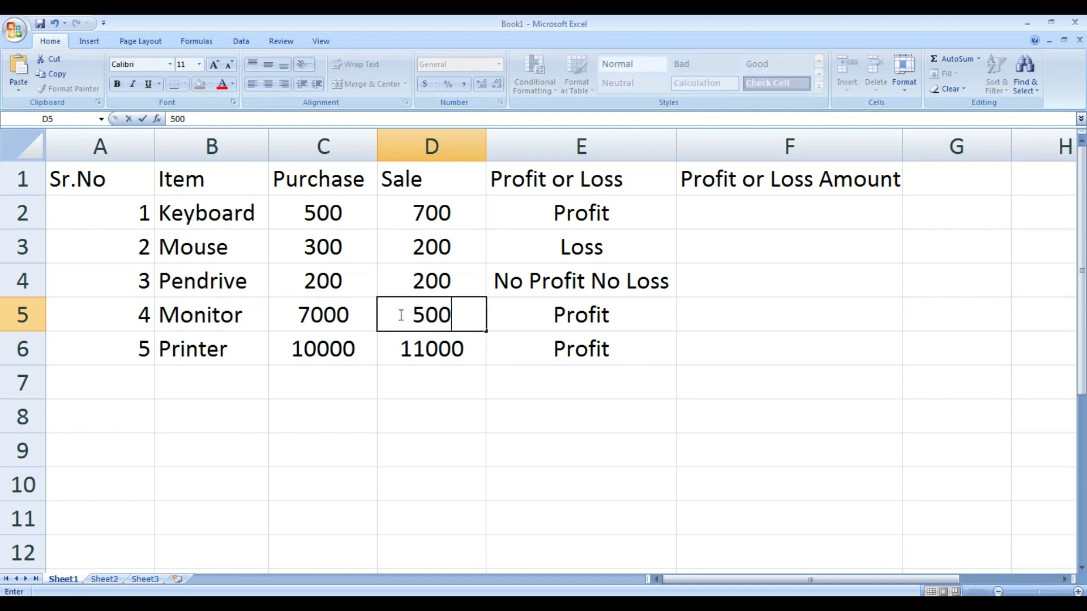
text(0)
key(Return)
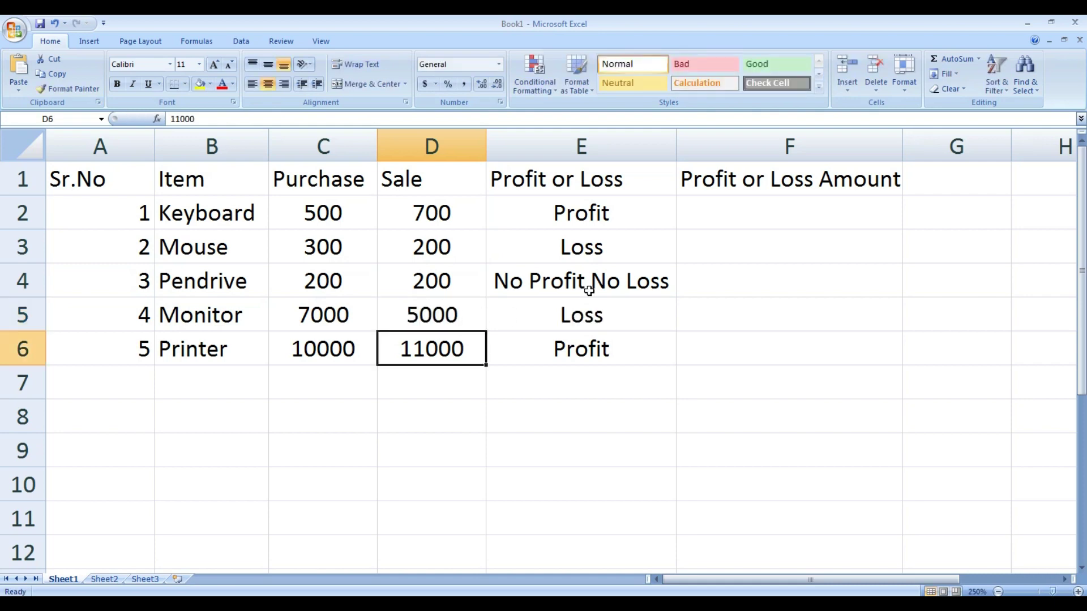
click(767, 210)
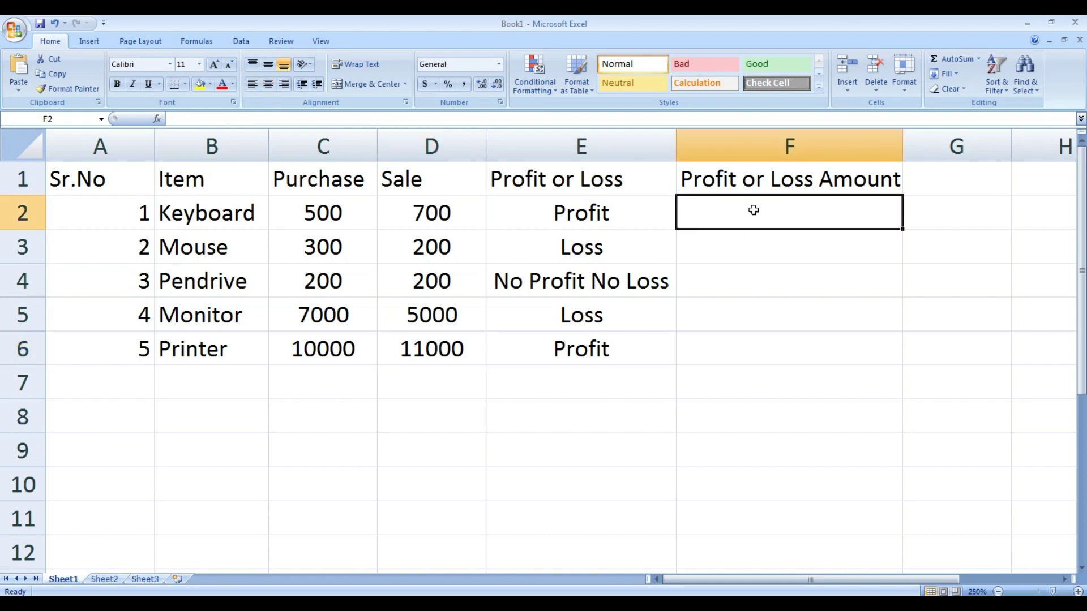
Enter =D2-C2 in F2 and fill it down through F6
text(=)
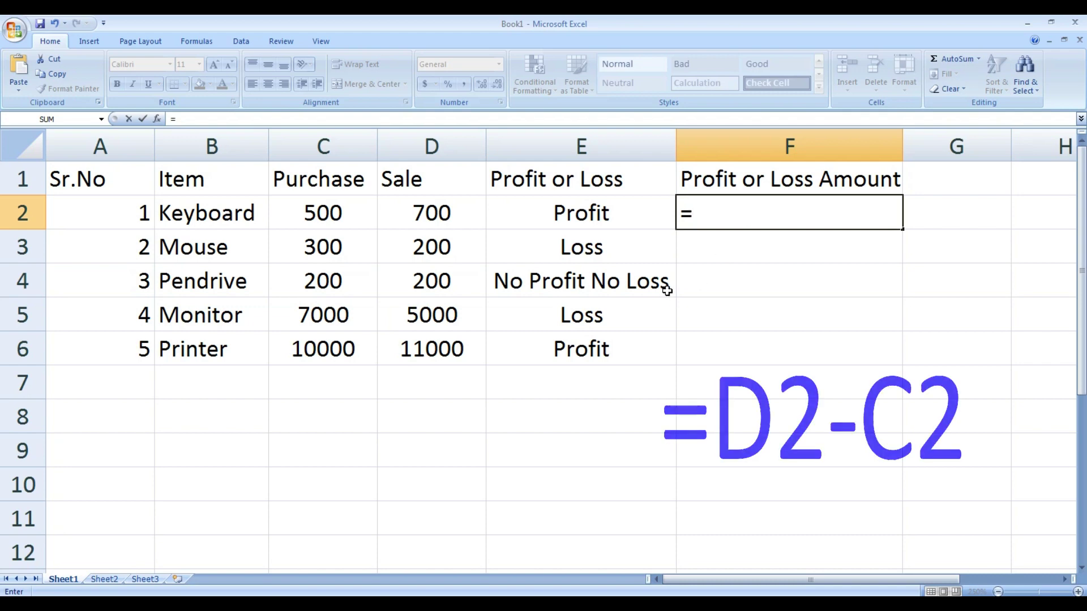
click(414, 208)
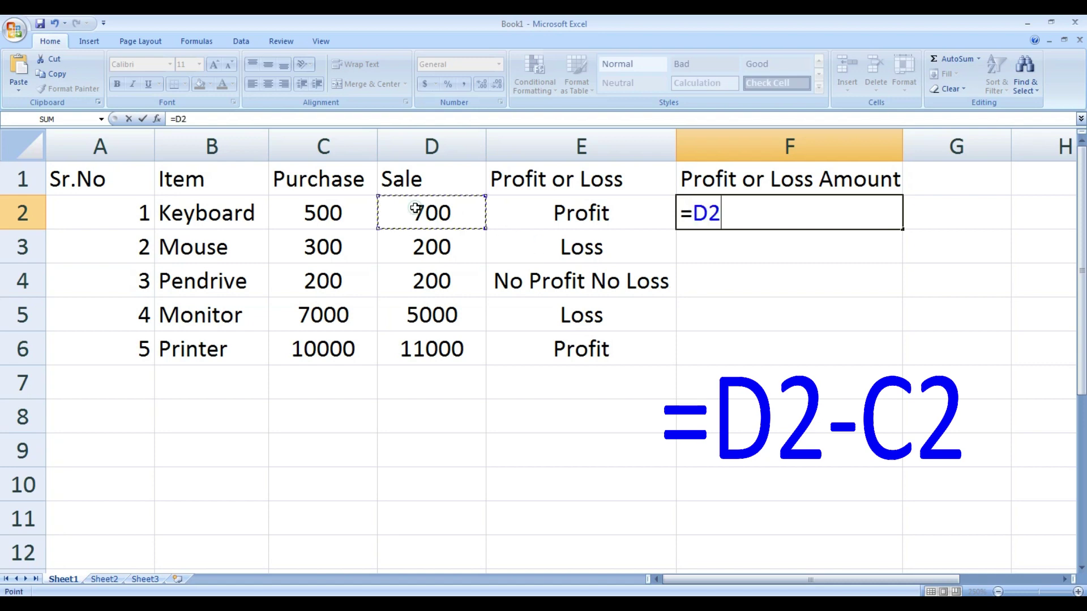
text(-)
click(354, 206)
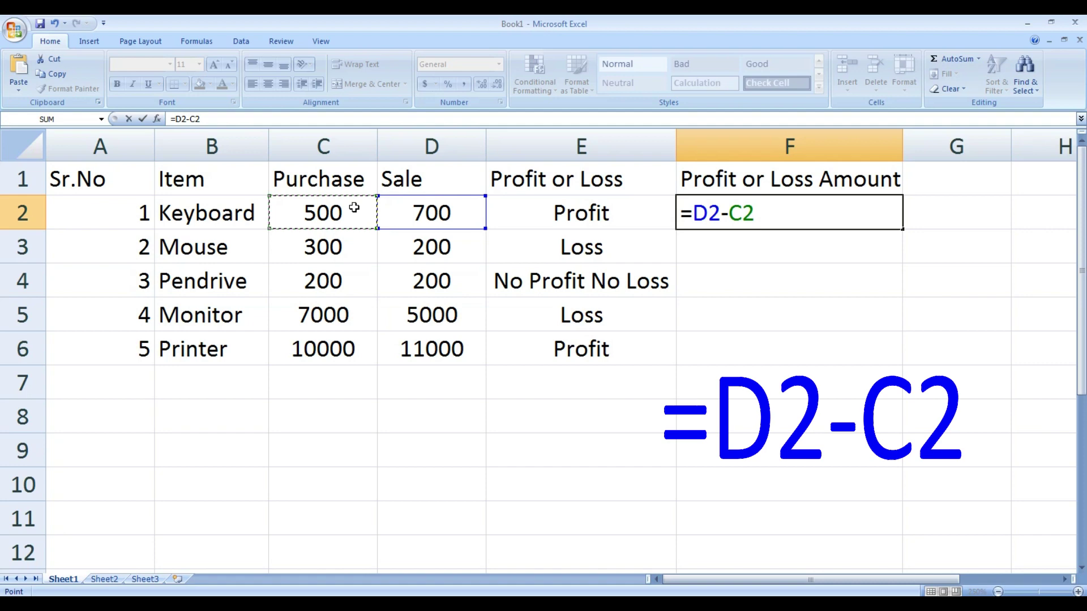
key(Return)
click(814, 211)
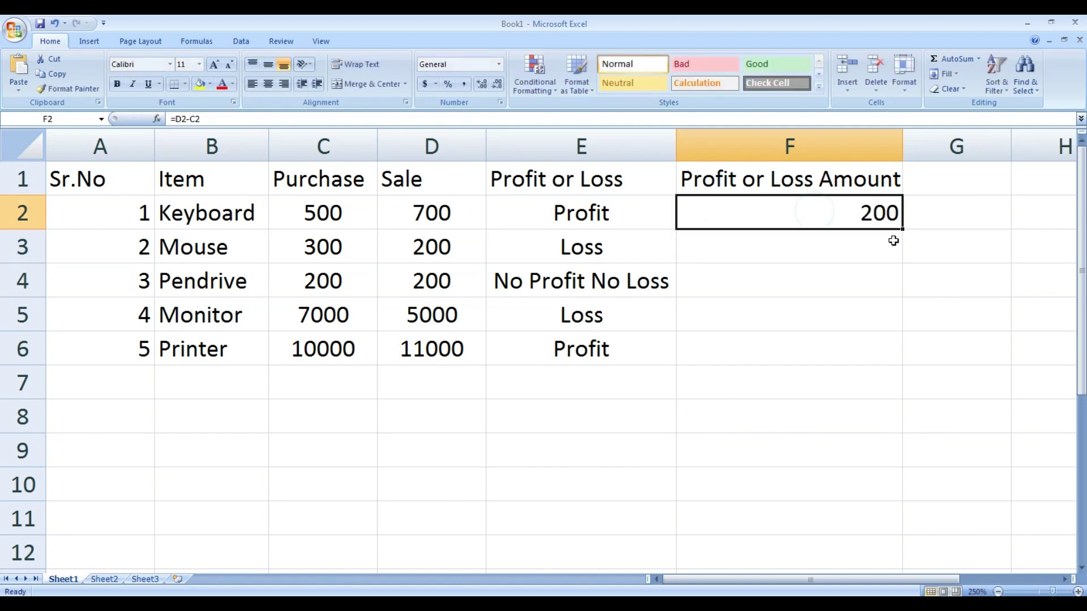
drag(904, 231, 904, 365)
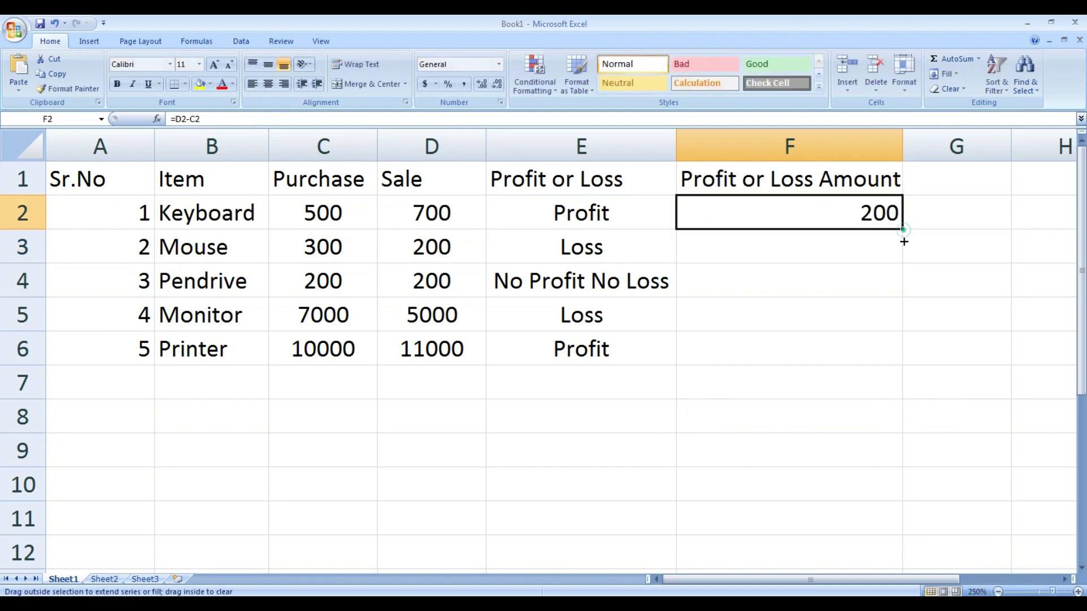
Verify the F2 and F3 formulas reference their own rows
click(852, 401)
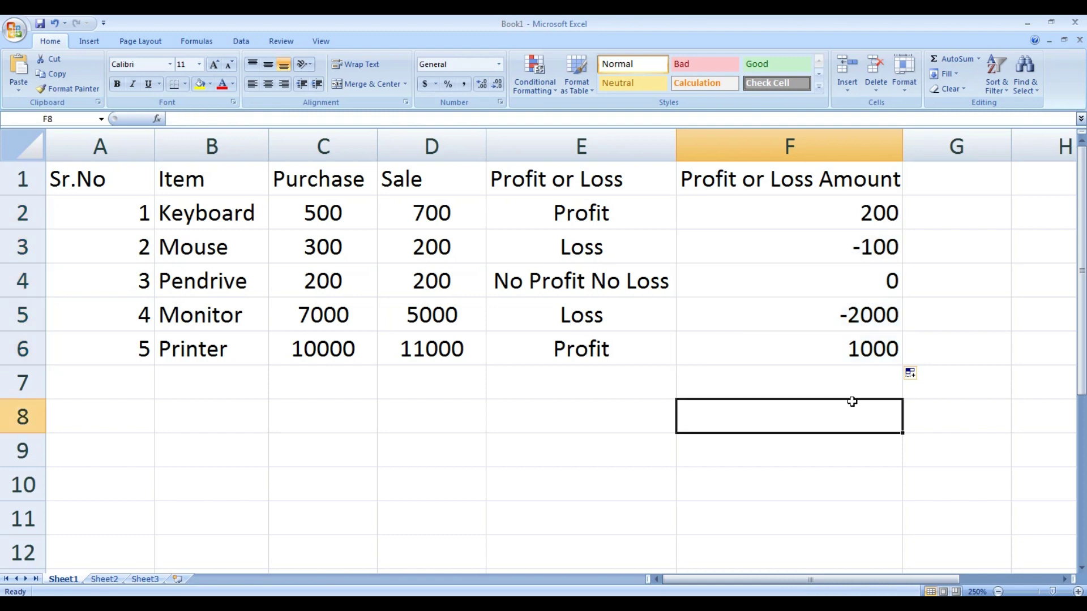
click(853, 215)
double_click(854, 216)
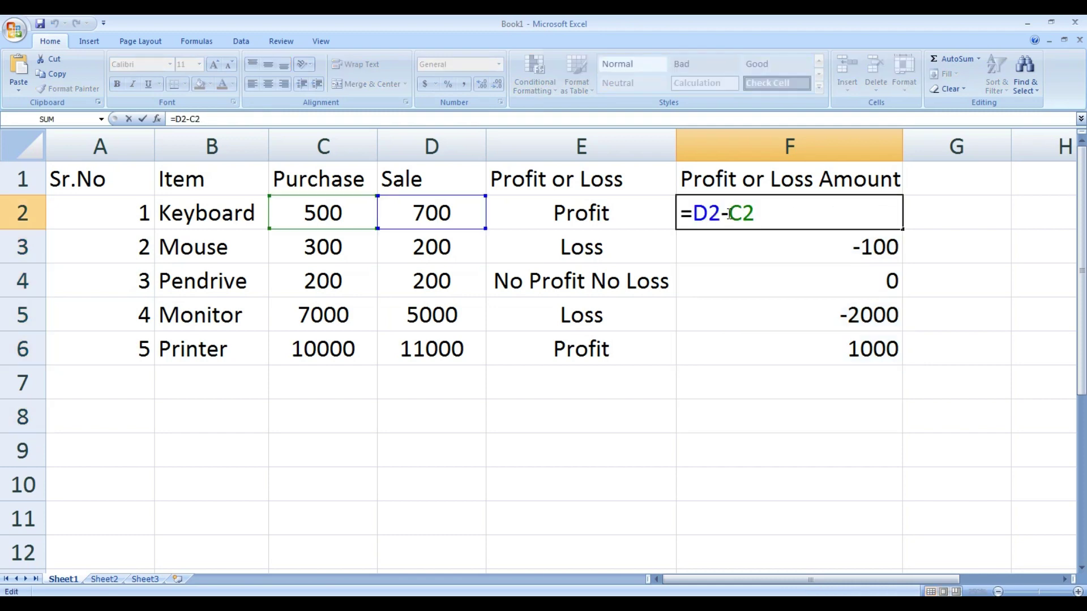
key(Return)
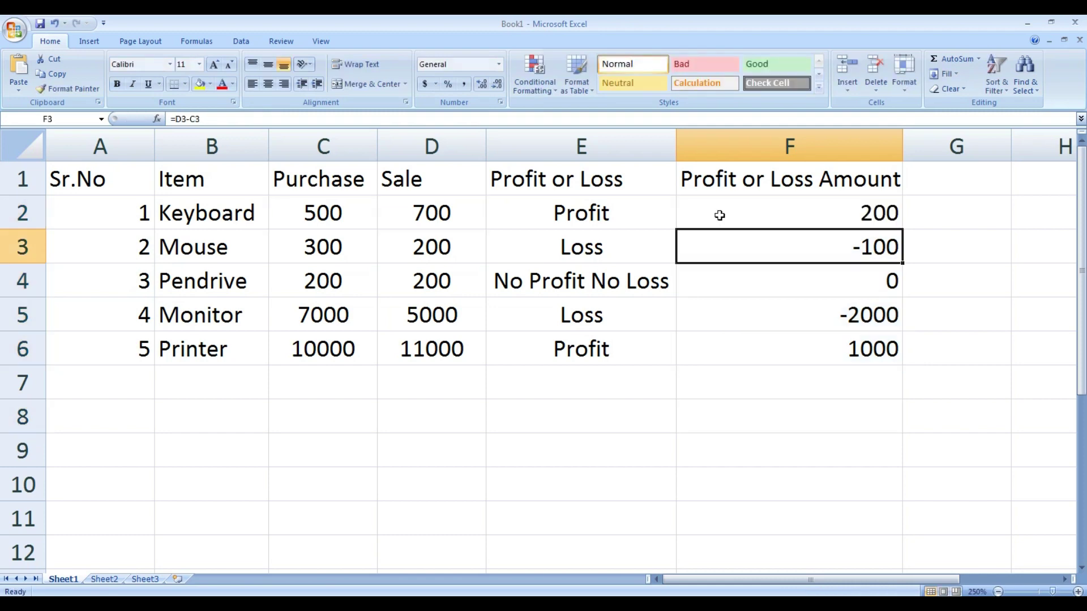
double_click(745, 257)
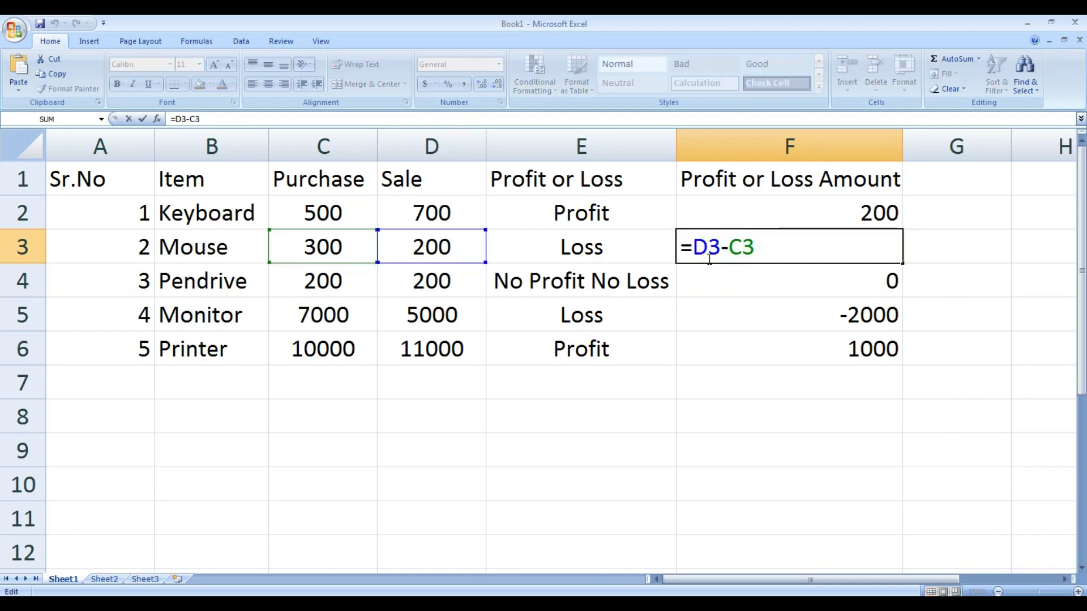
key(Return)
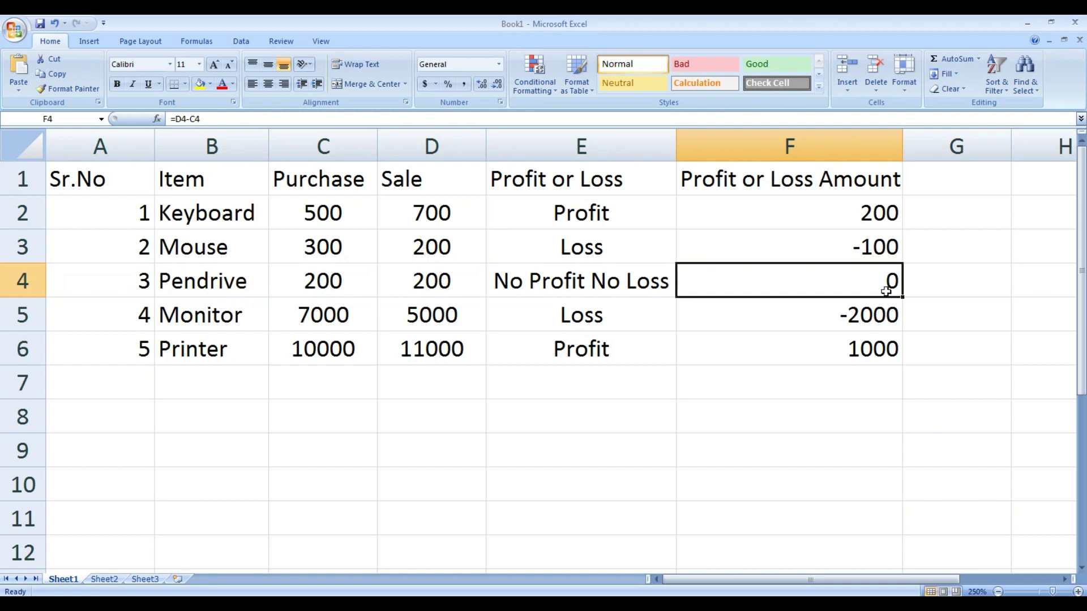
Center-align the amounts in F2:F6
drag(857, 212, 851, 342)
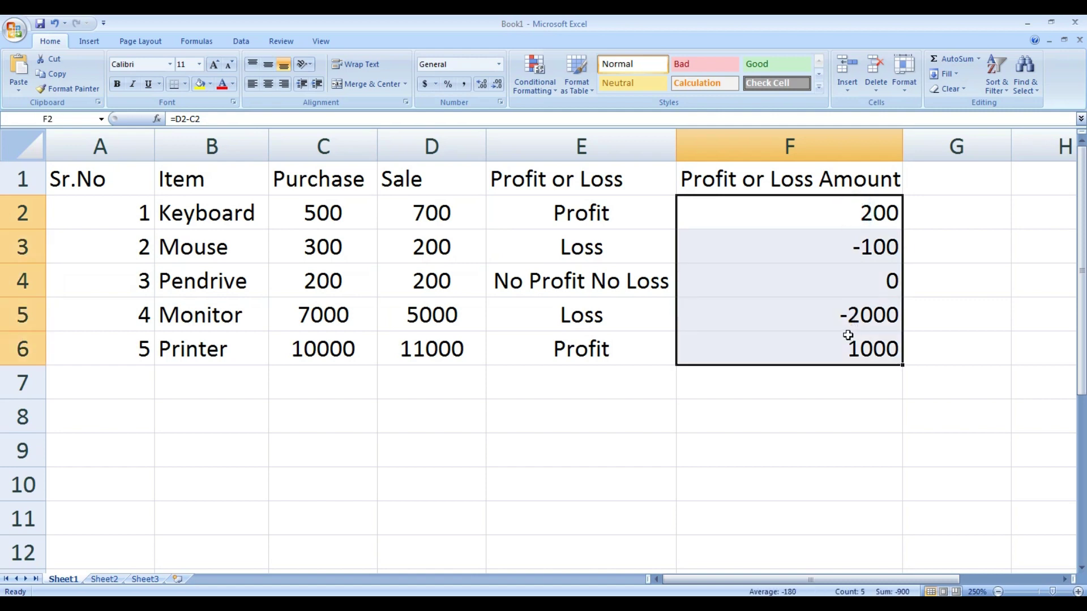
click(269, 84)
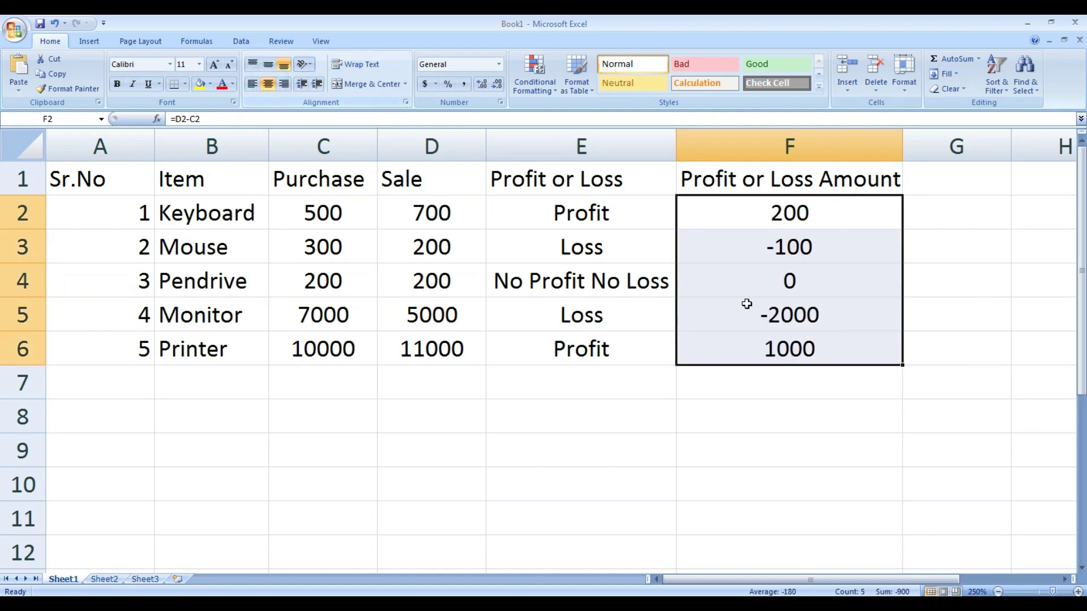
click(950, 398)
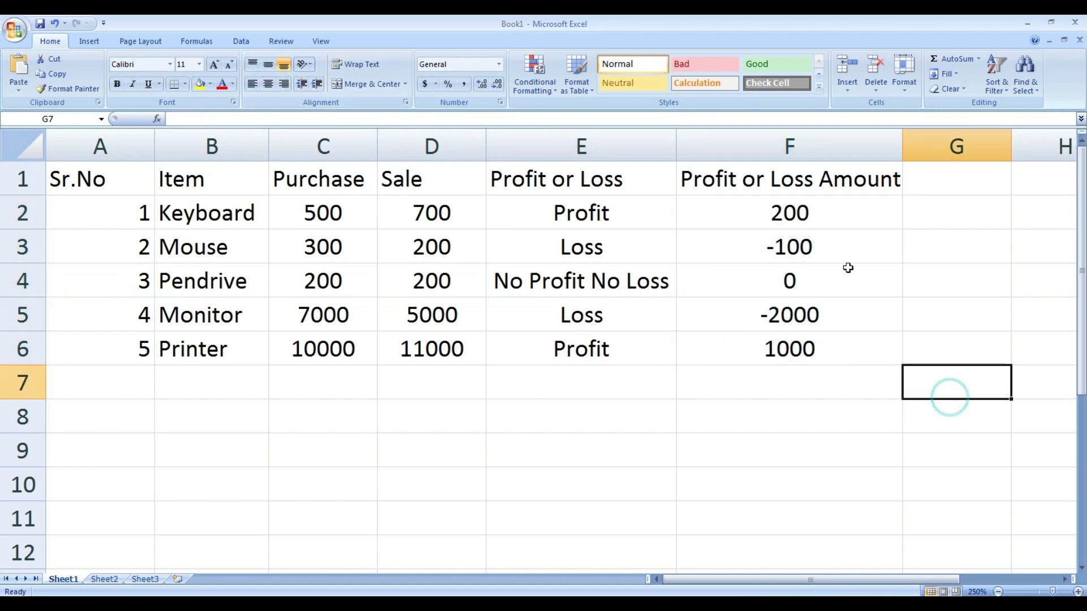
Check each amount formula from F2 to F6, ending on F7 for the total
click(779, 214)
click(789, 246)
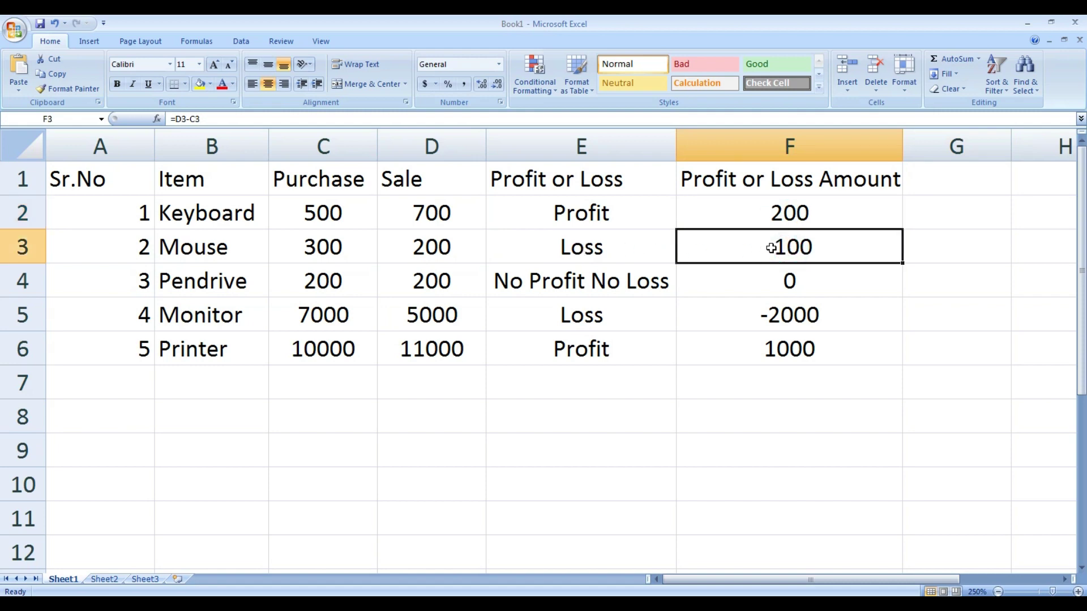
click(768, 278)
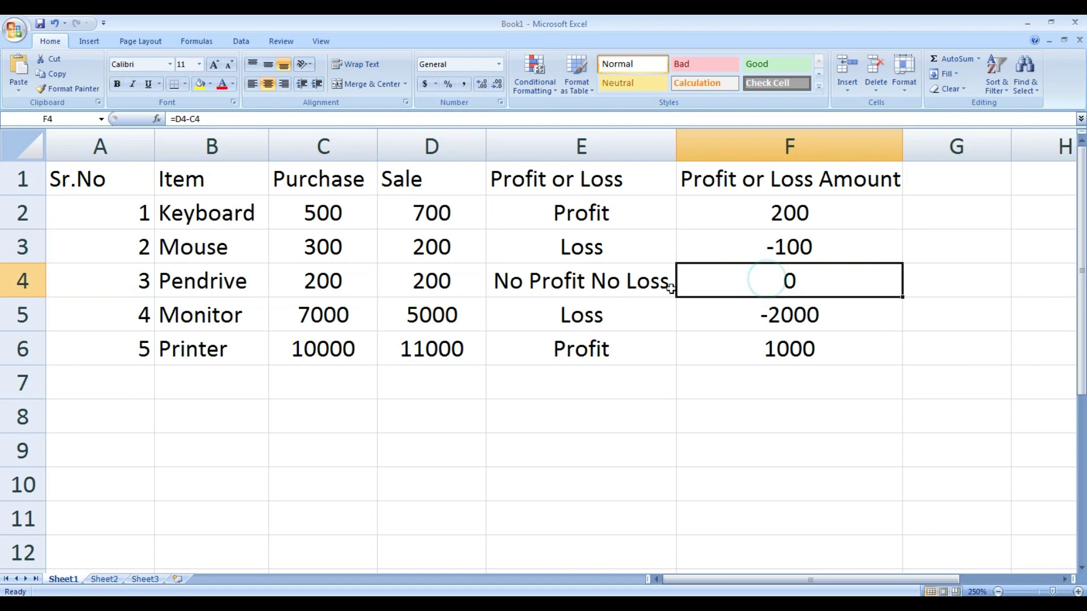
click(763, 321)
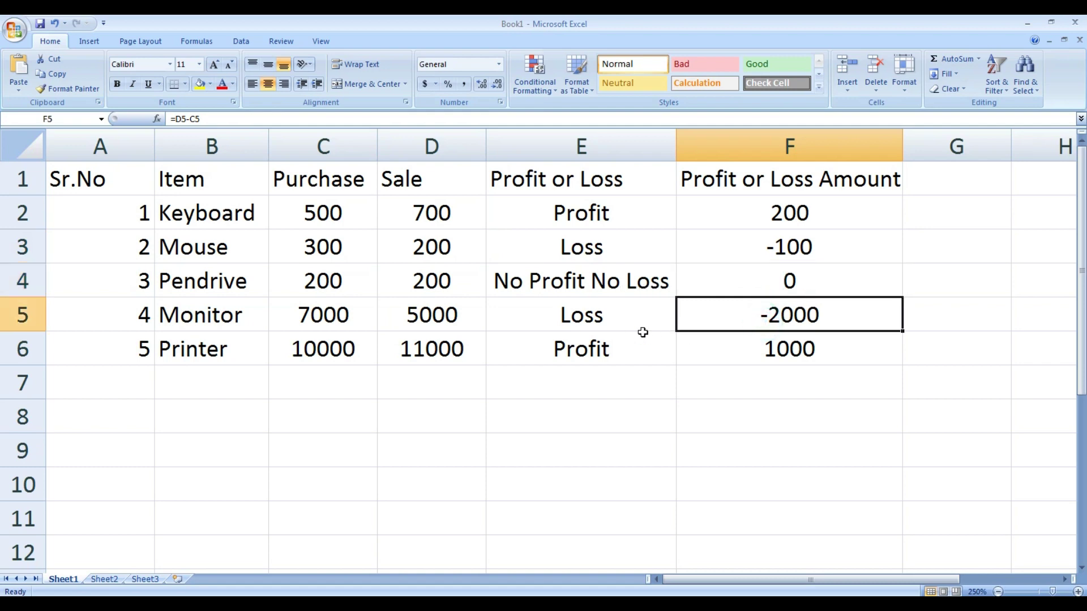
click(736, 364)
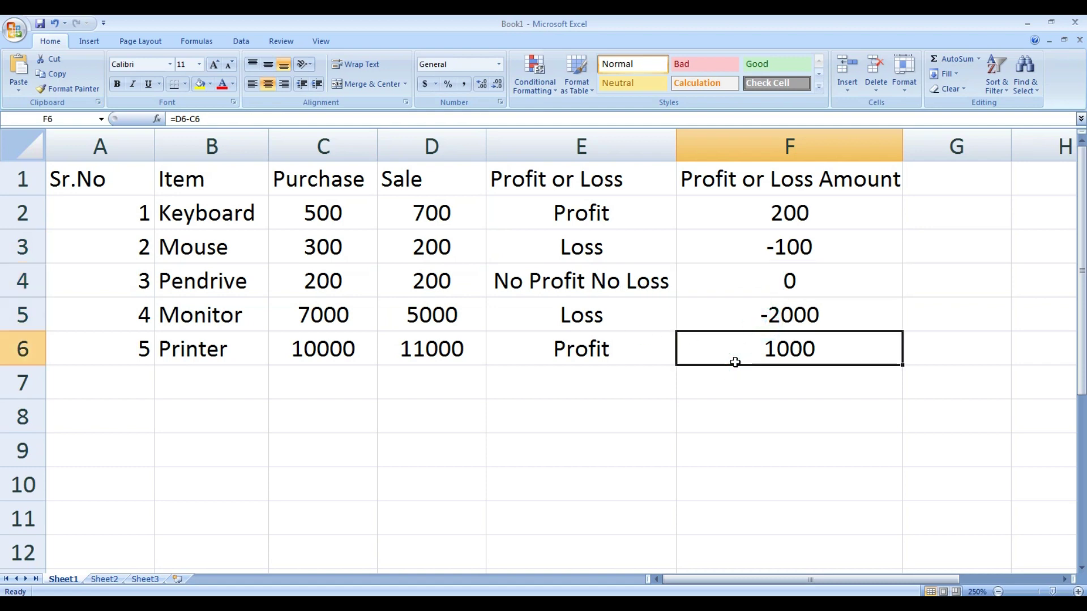
click(768, 412)
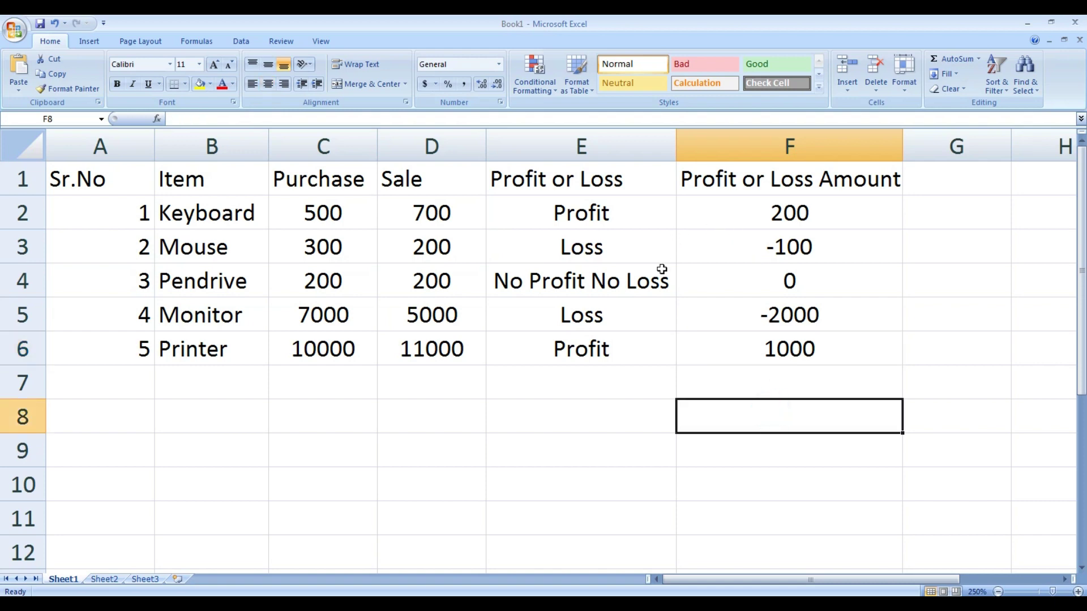
click(759, 388)
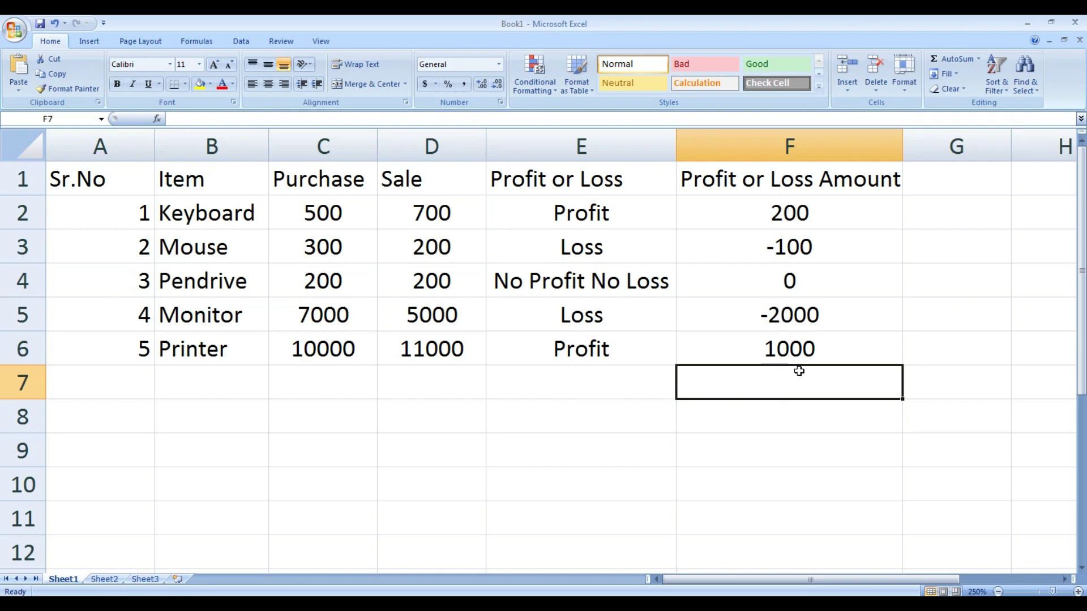
Enter =F2+F3+F4+F5+F6 in F7 to total the amounts, giving -900
text(=)
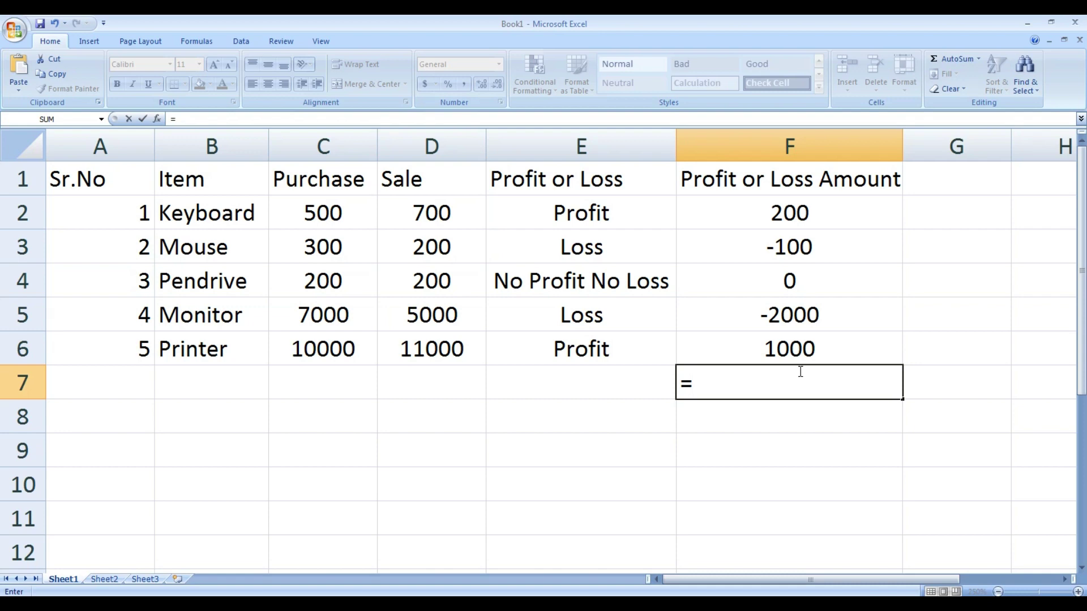
click(778, 219)
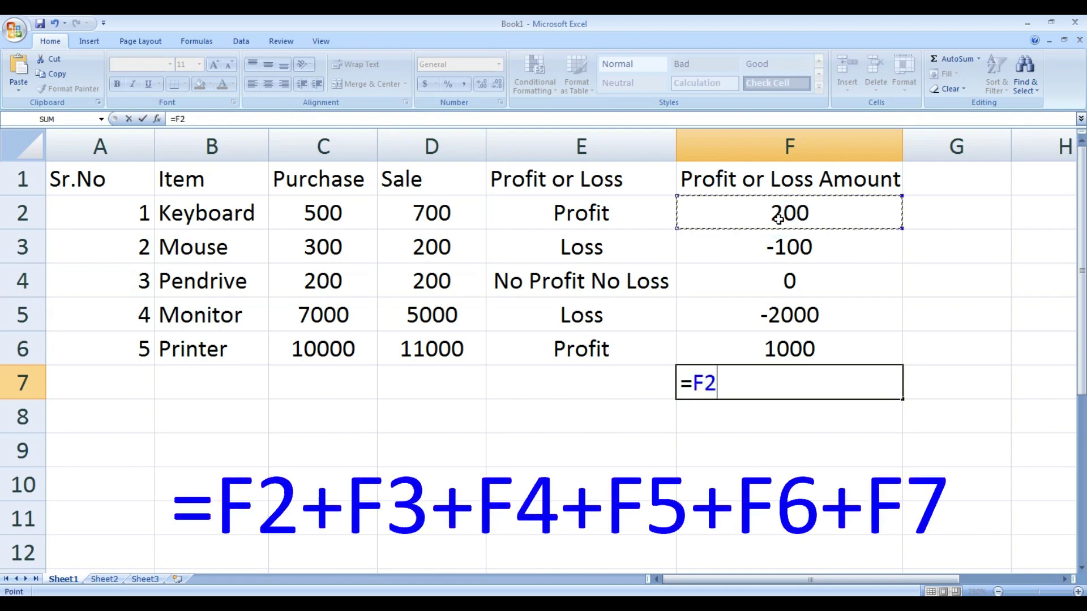
text(+)
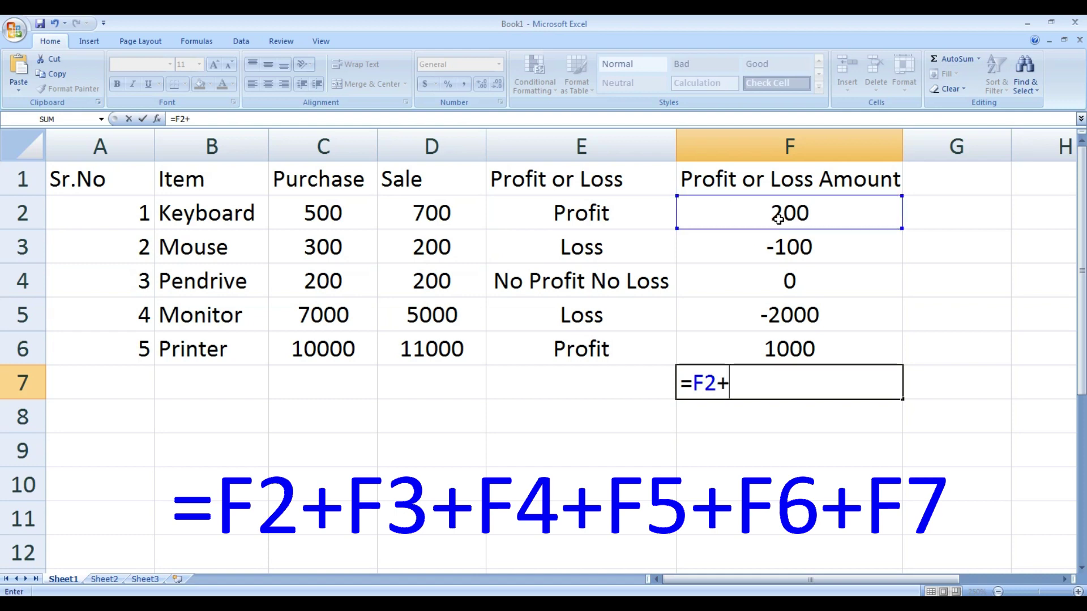
click(777, 247)
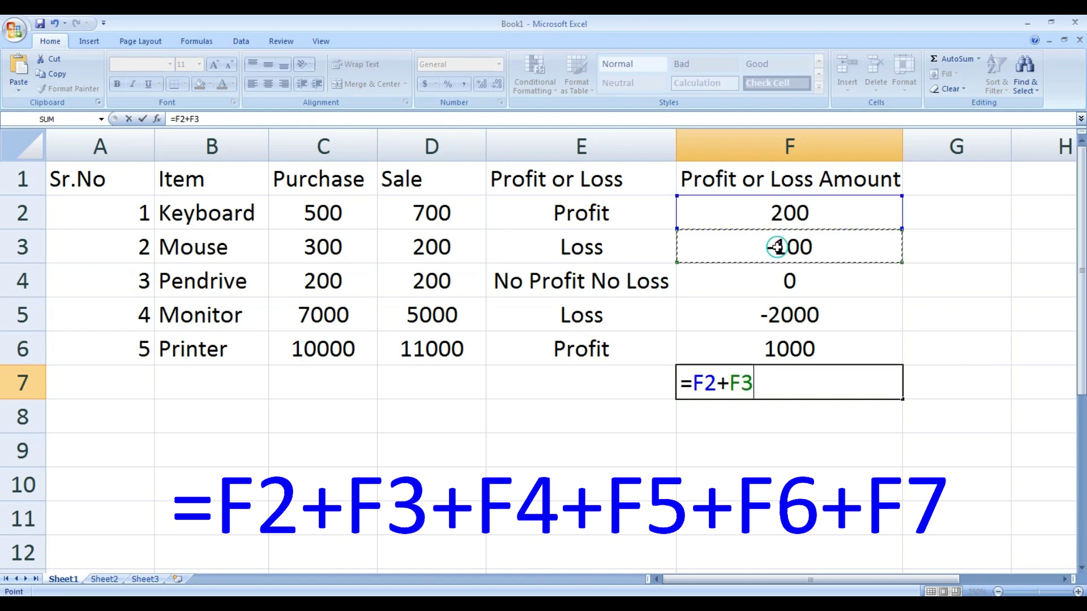
text(+)
click(776, 285)
text(+)
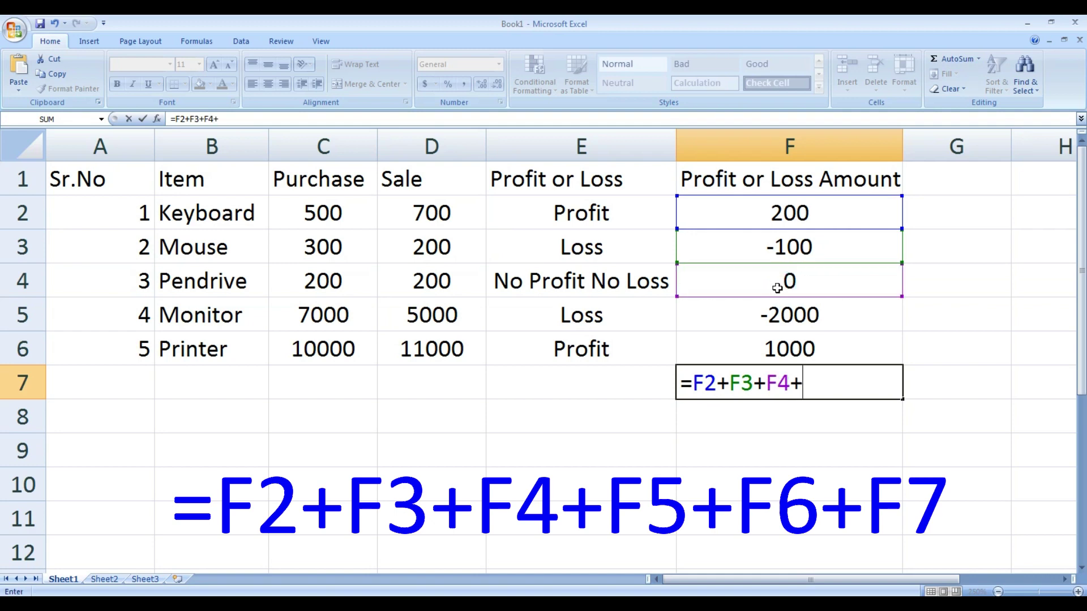
click(777, 316)
text(+)
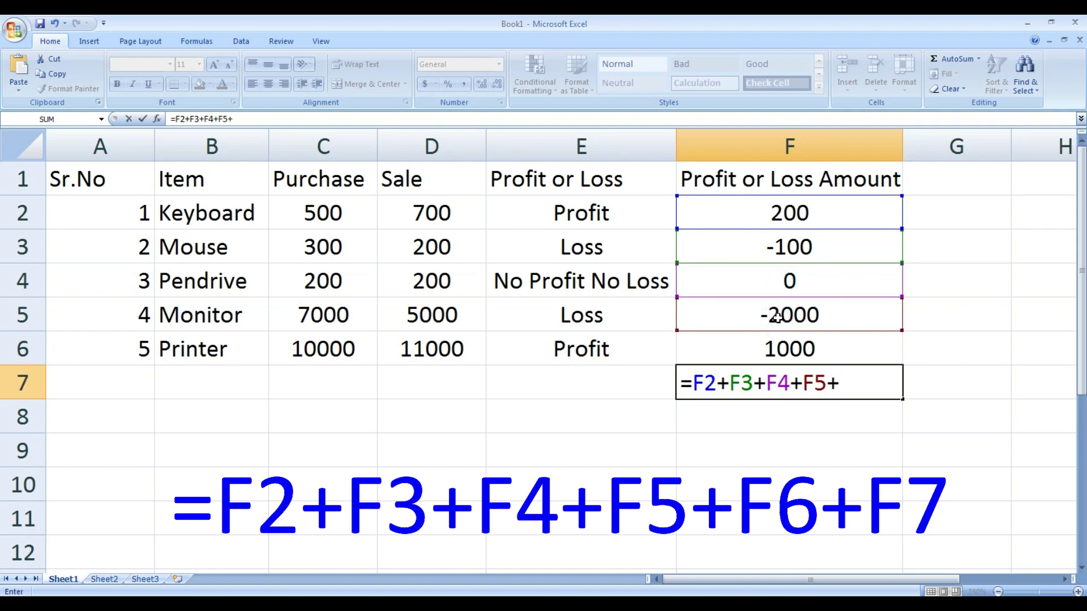
click(781, 345)
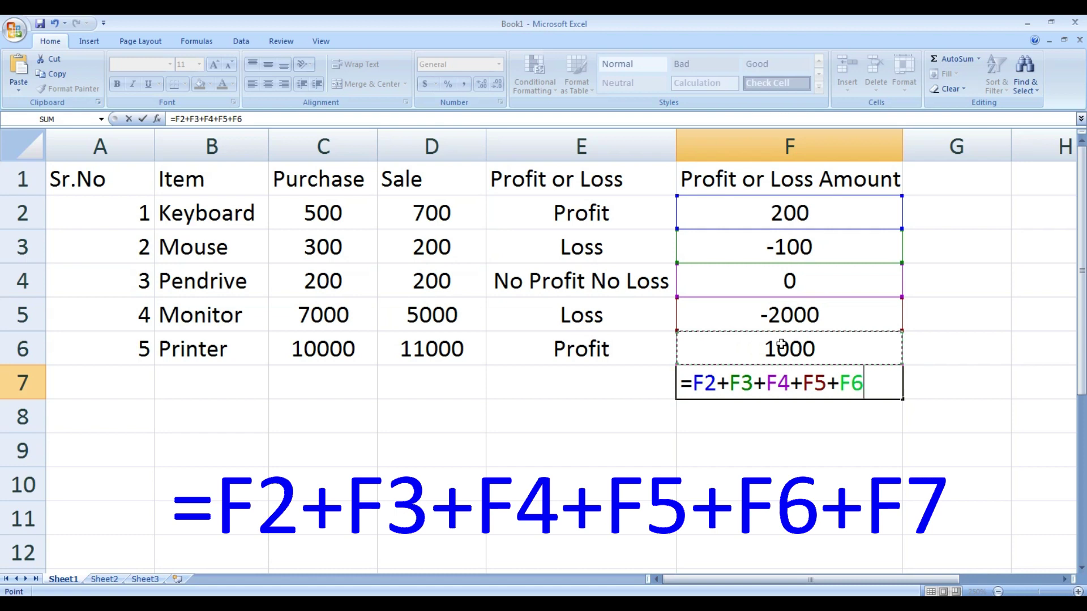
key(Return)
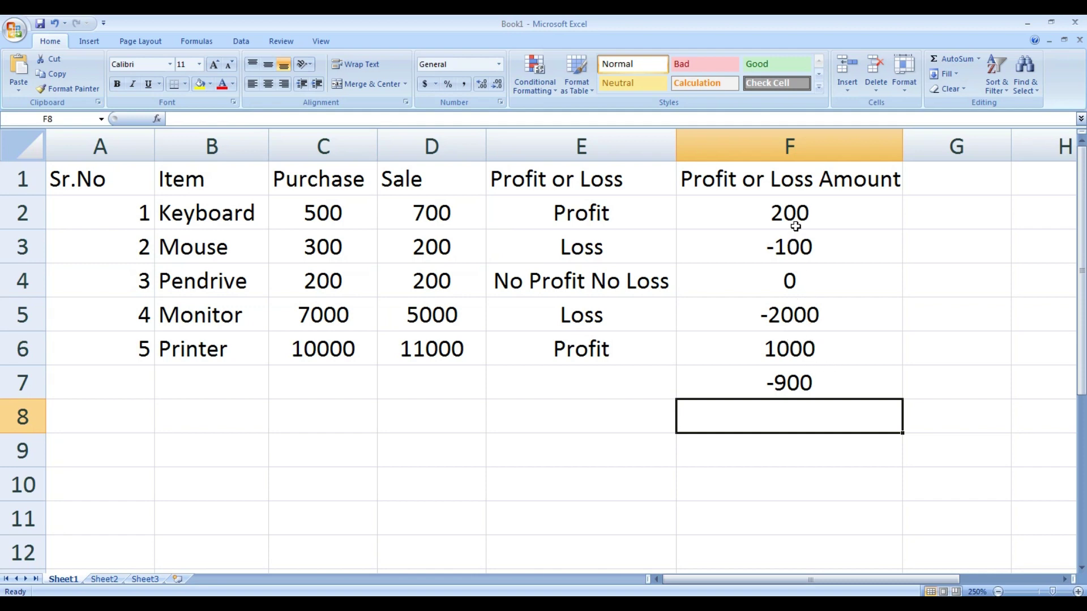
click(781, 392)
click(590, 385)
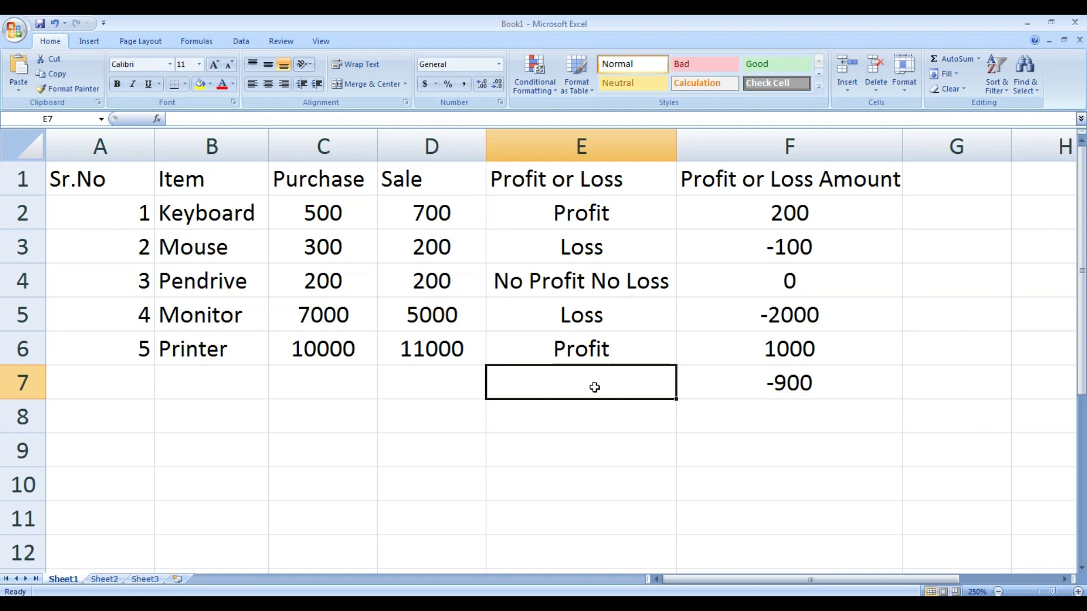
Enter =IF(F7>0,"Total Profit","Total Loss") in E7, labelling the -900 total as Total Loss
text(=)
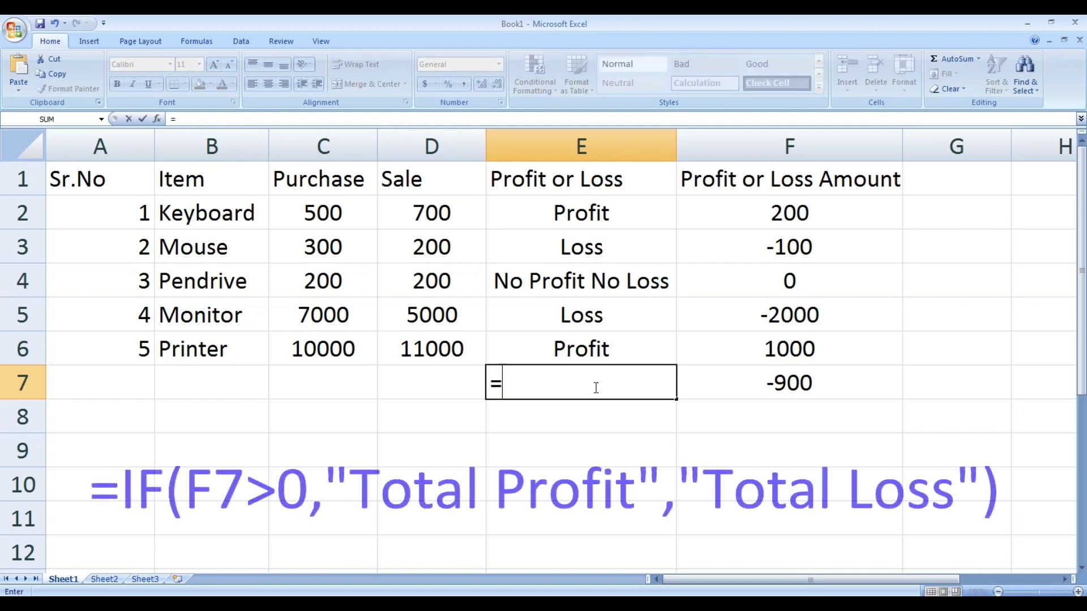
text(if)
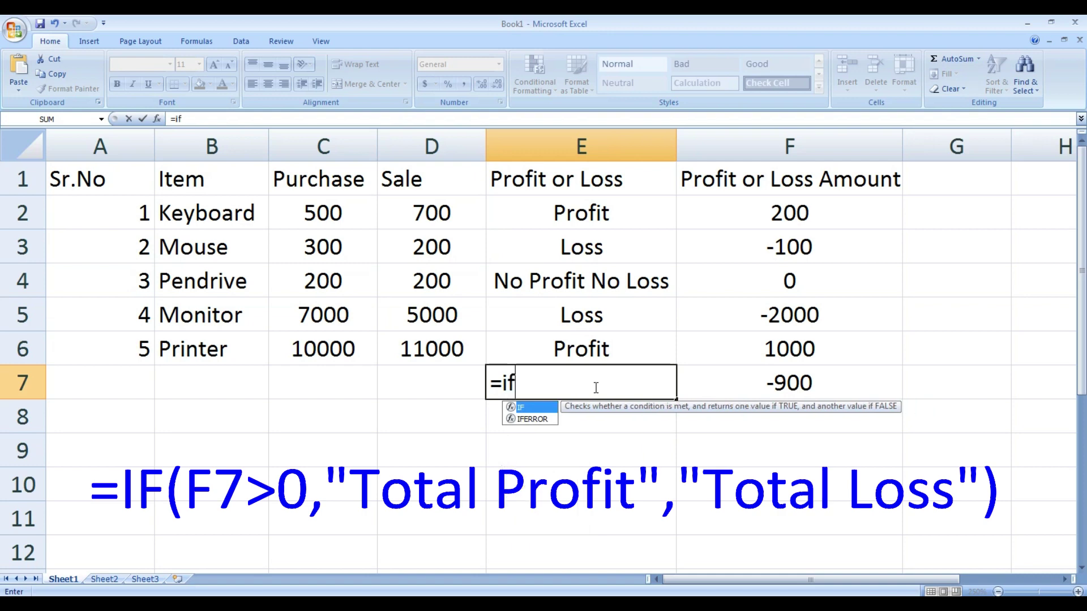
text(()
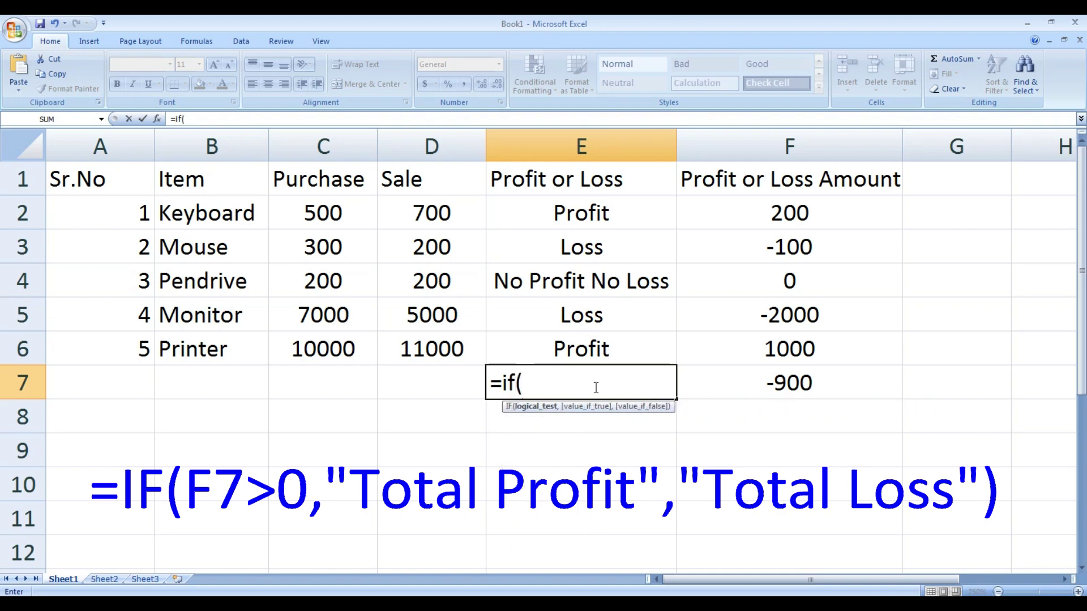
click(803, 384)
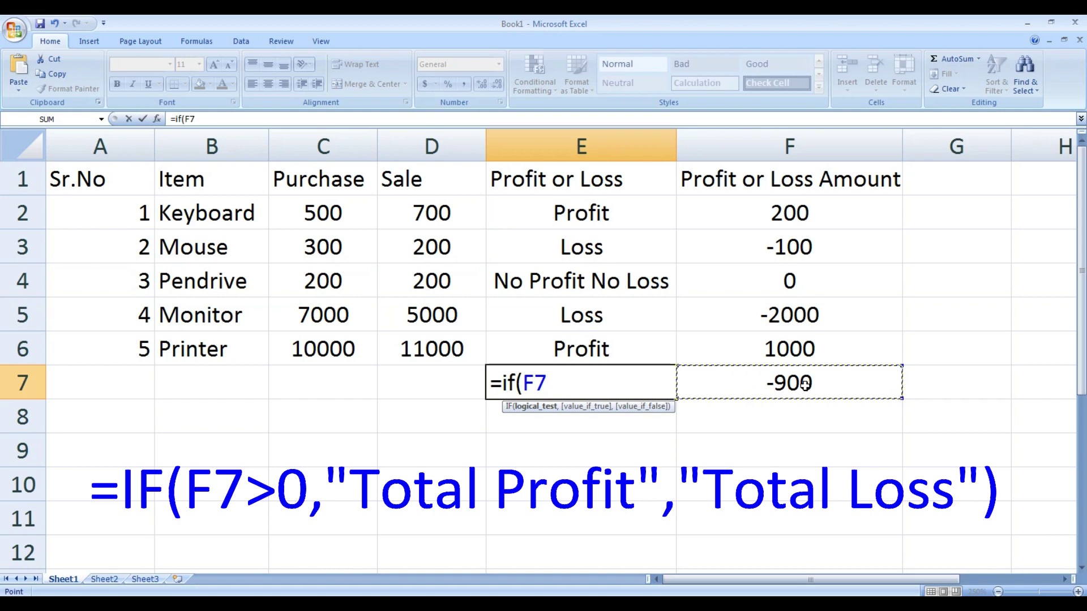
text(>)
text(0)
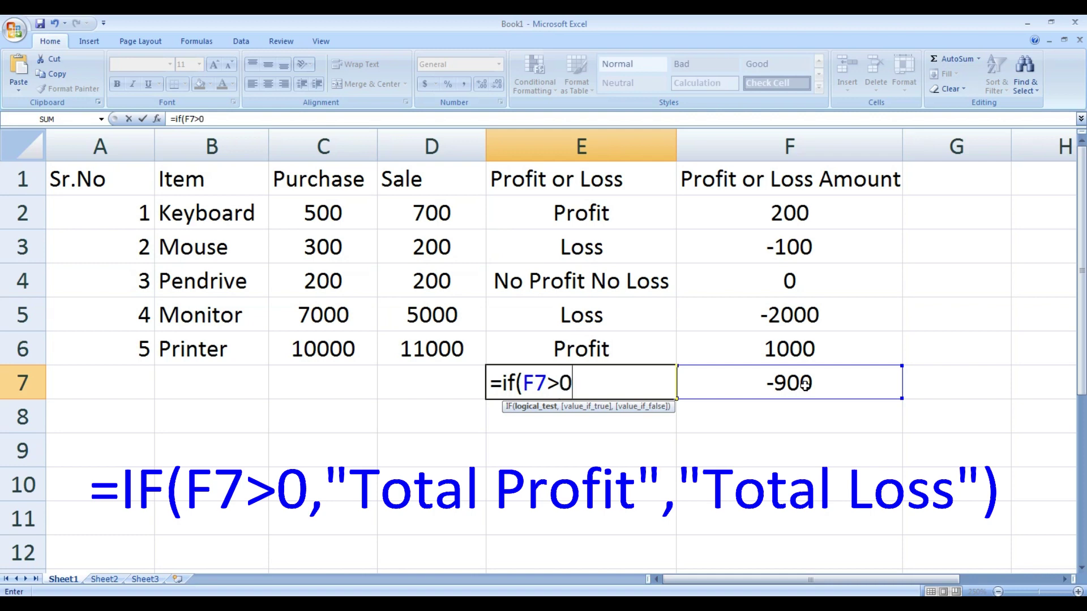
text(,")
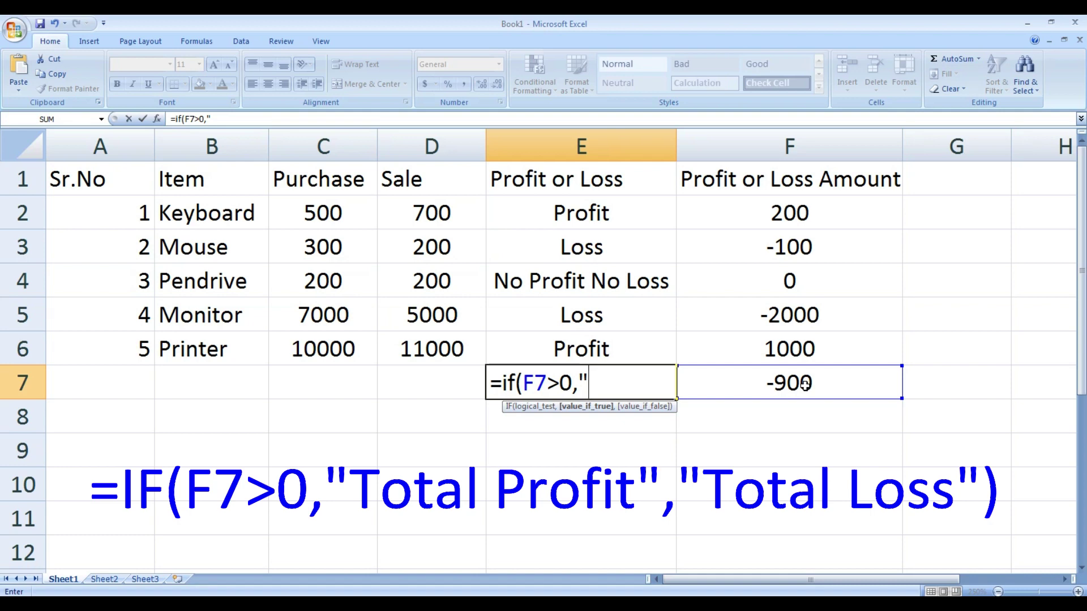
text(T)
text(otal P)
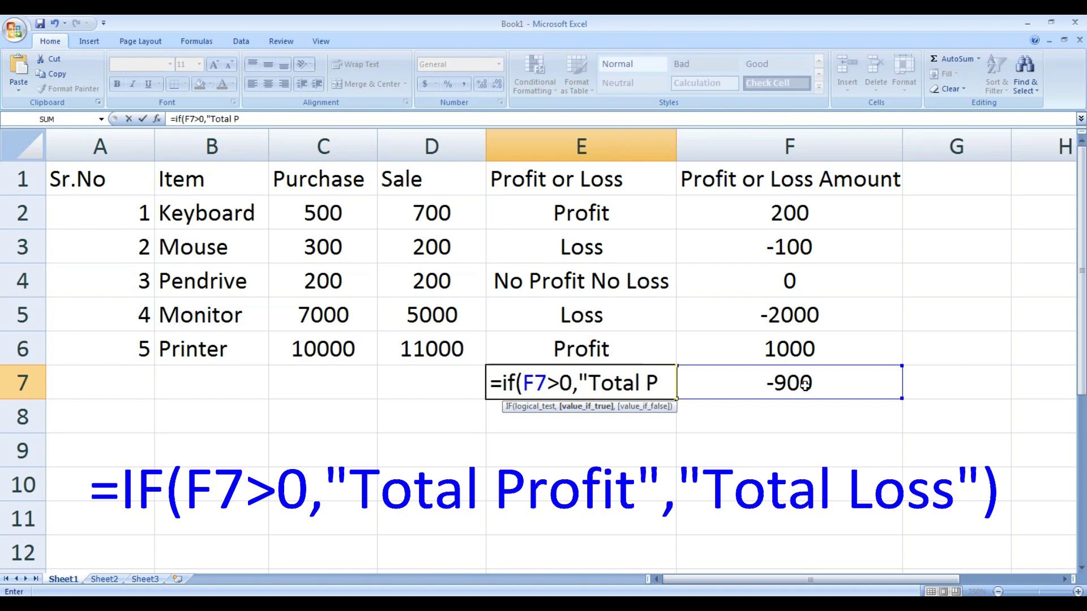
text(rofit)
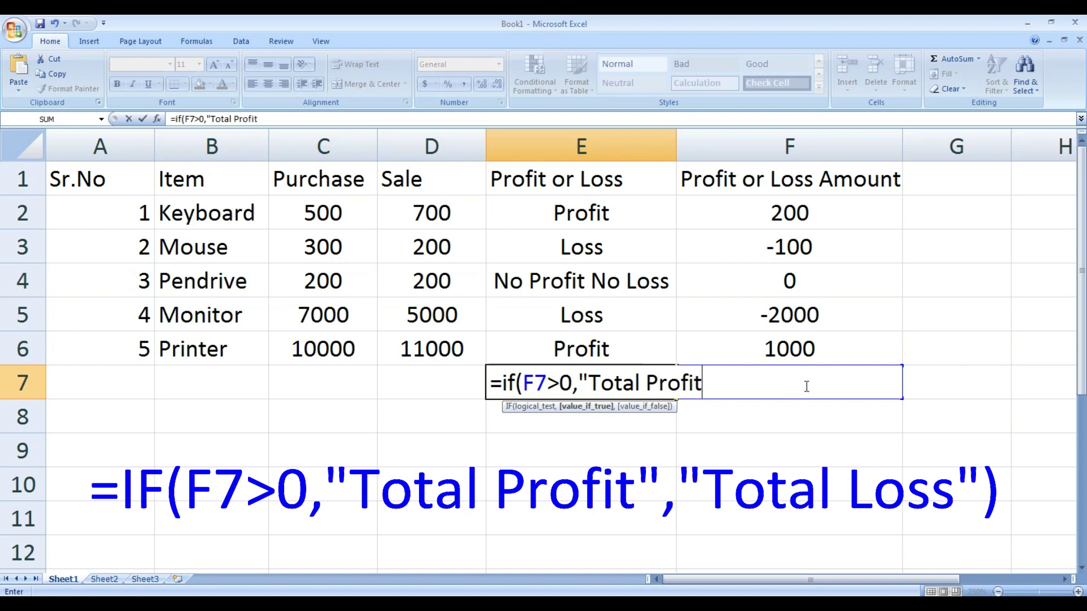
text(")
text(,)
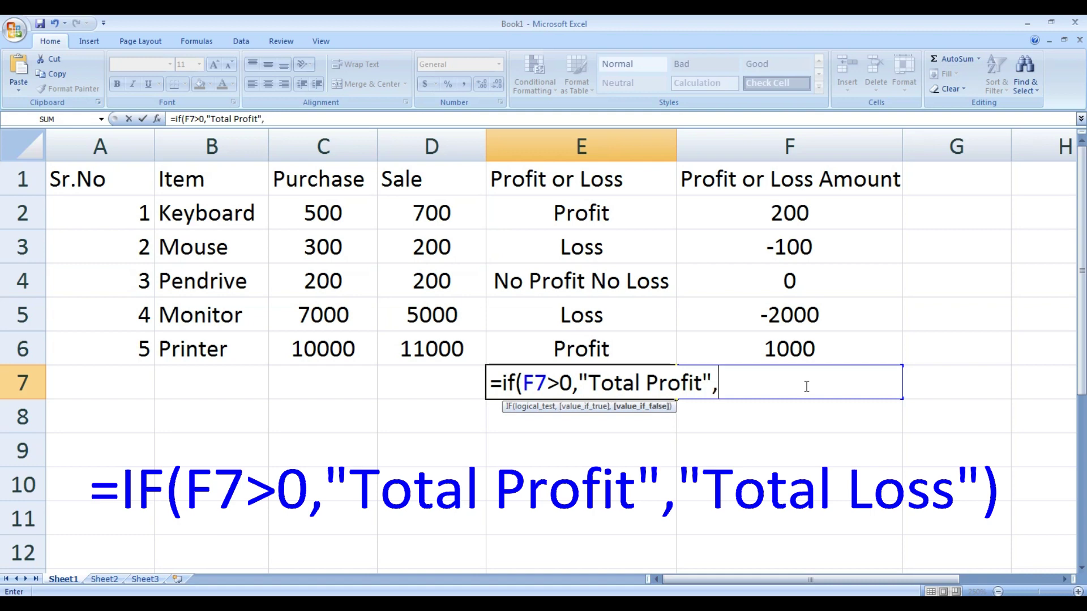
text(")
text(Total )
text(Loss)
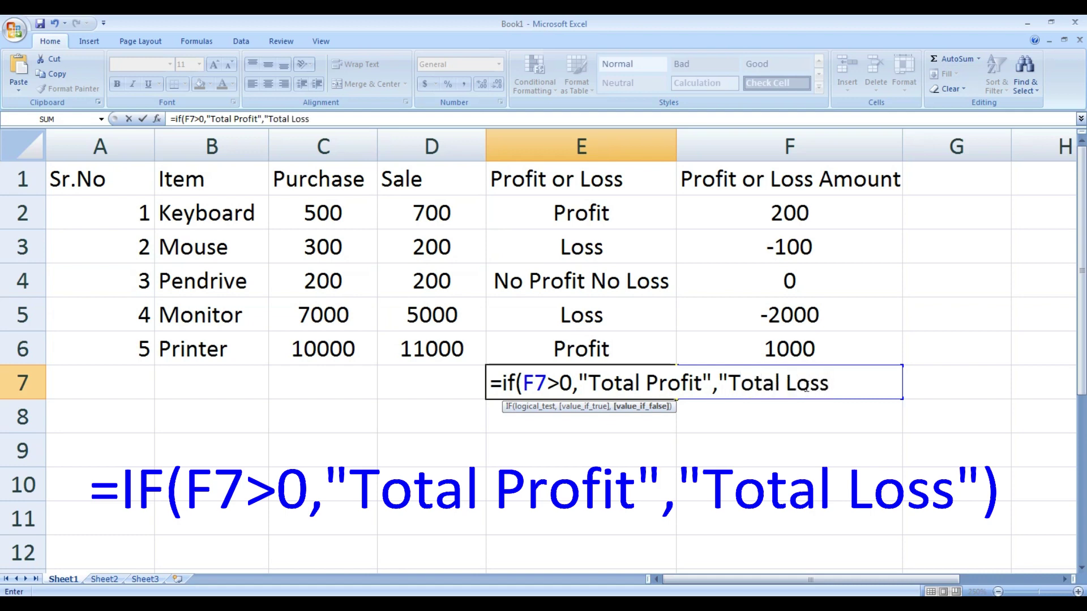
text("))
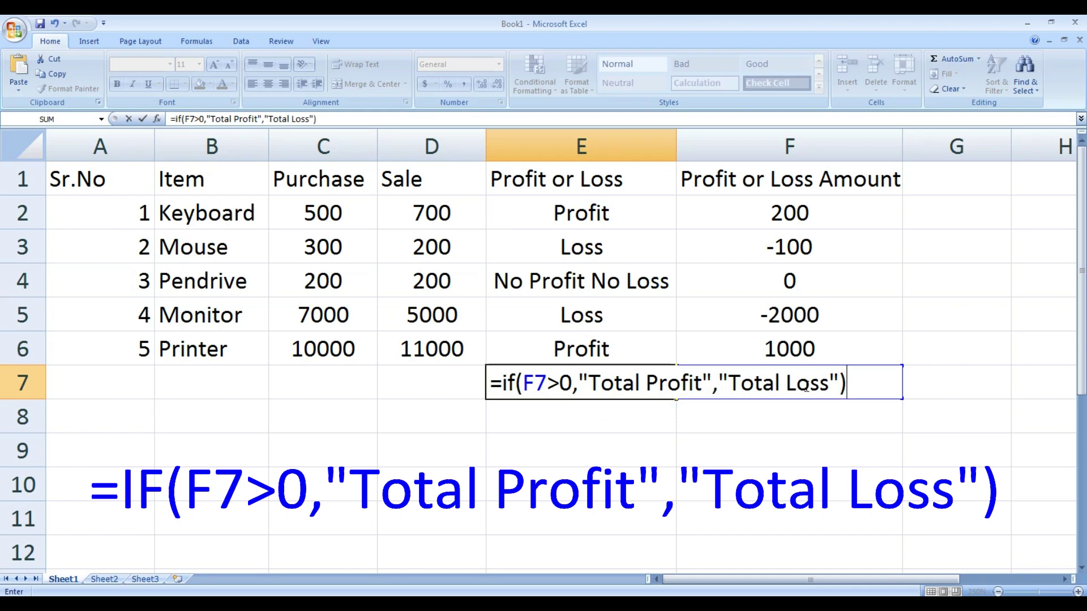
key(Return)
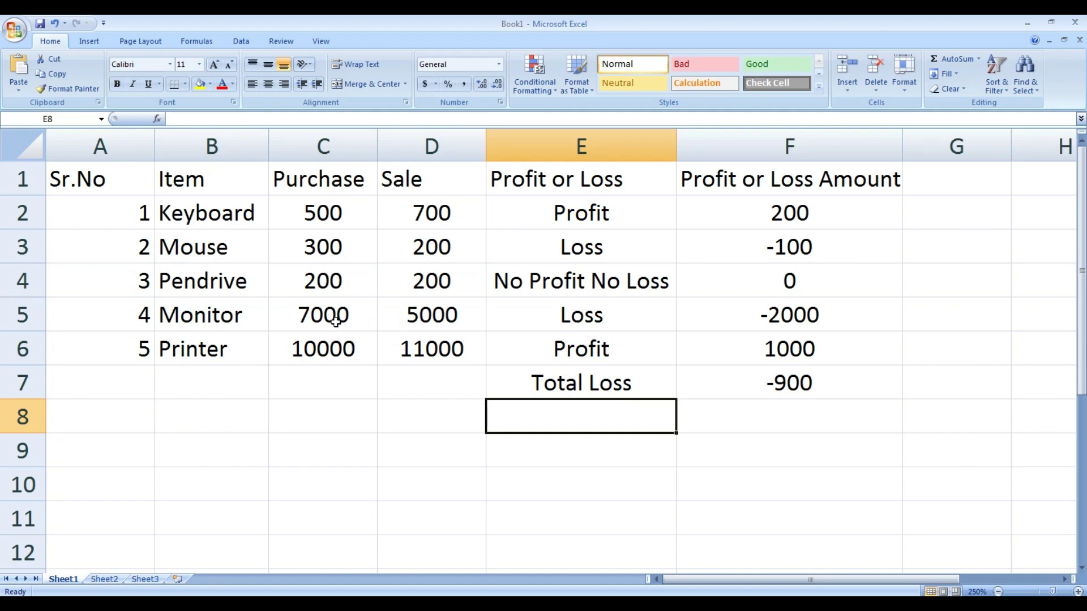
click(428, 315)
Set the Monitor's sale in D5 to 7000 and verify E7 and F7 show Total Profit 1100
text(7)
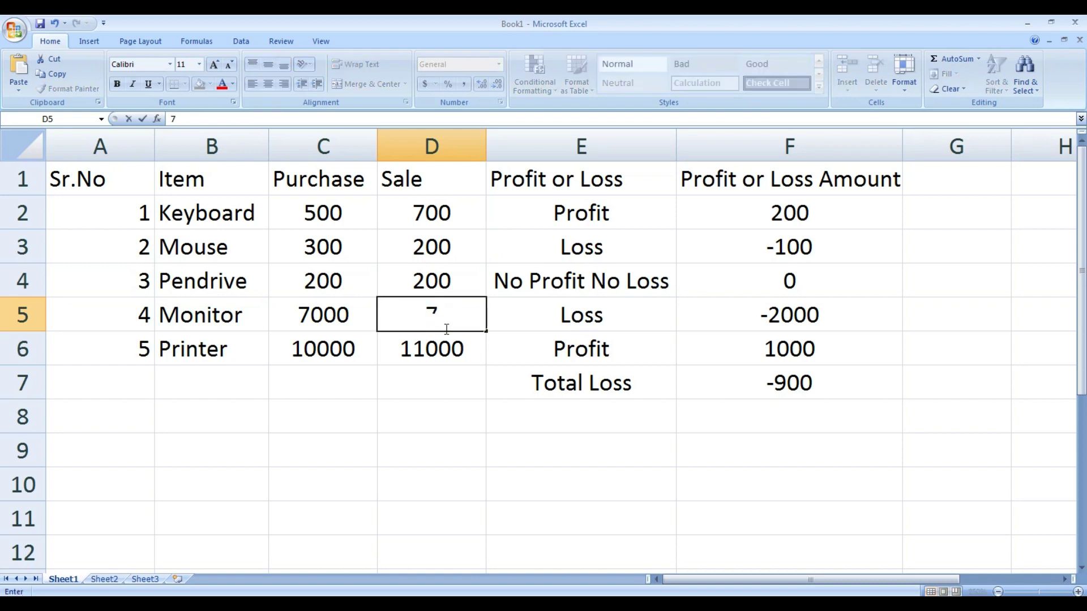
text(000)
key(Return)
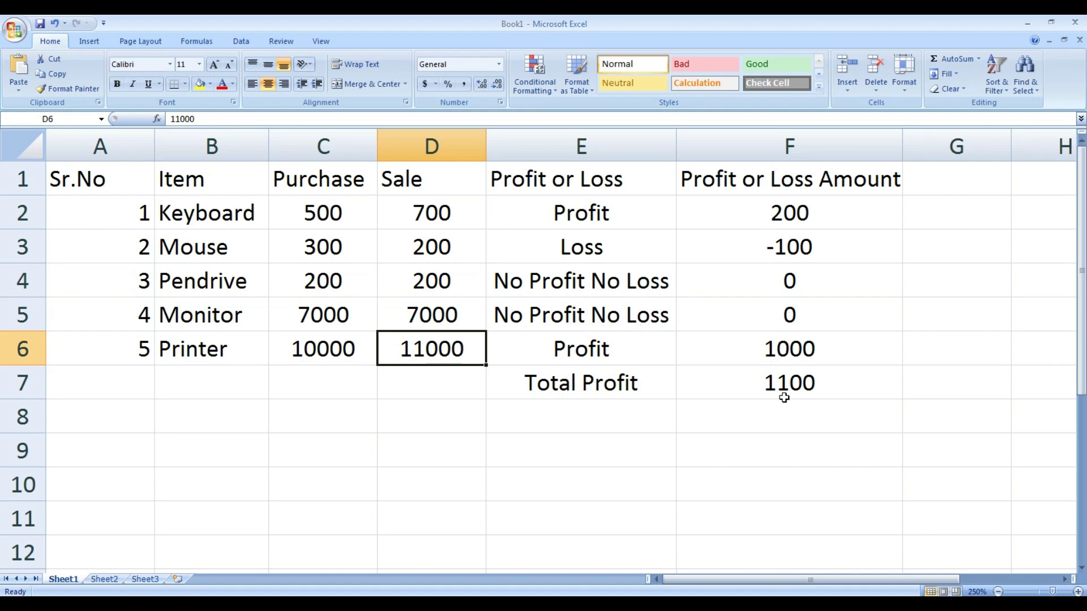
click(548, 382)
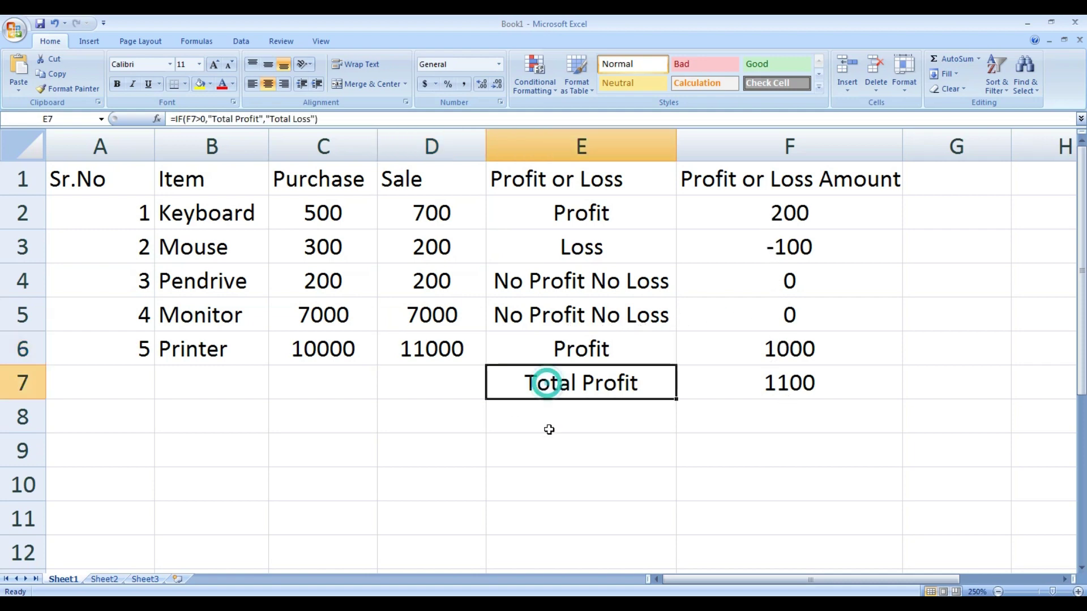
click(795, 383)
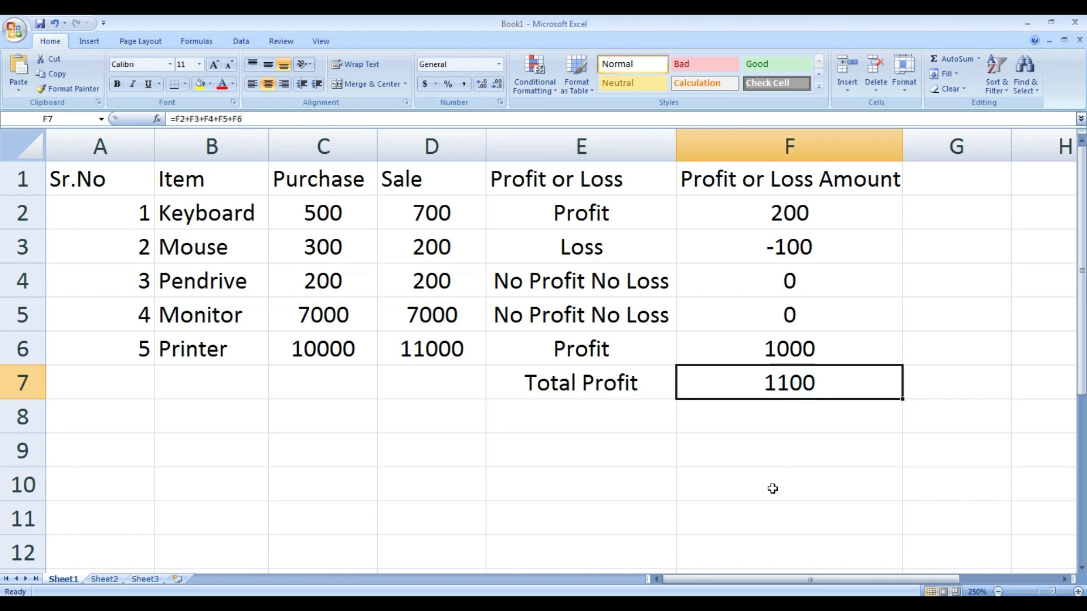
click(776, 451)
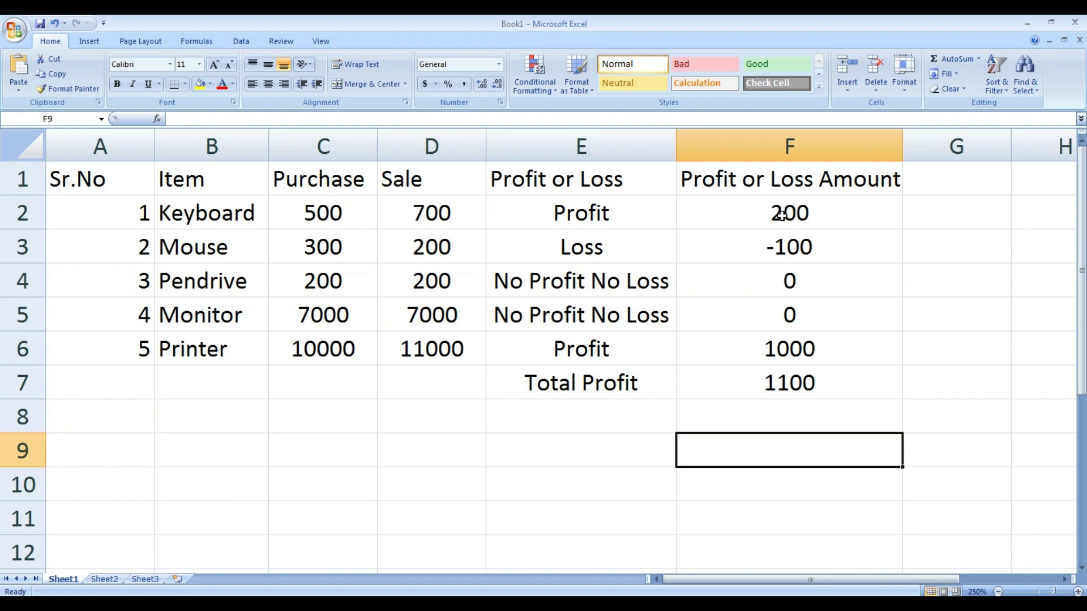
drag(781, 214, 782, 355)
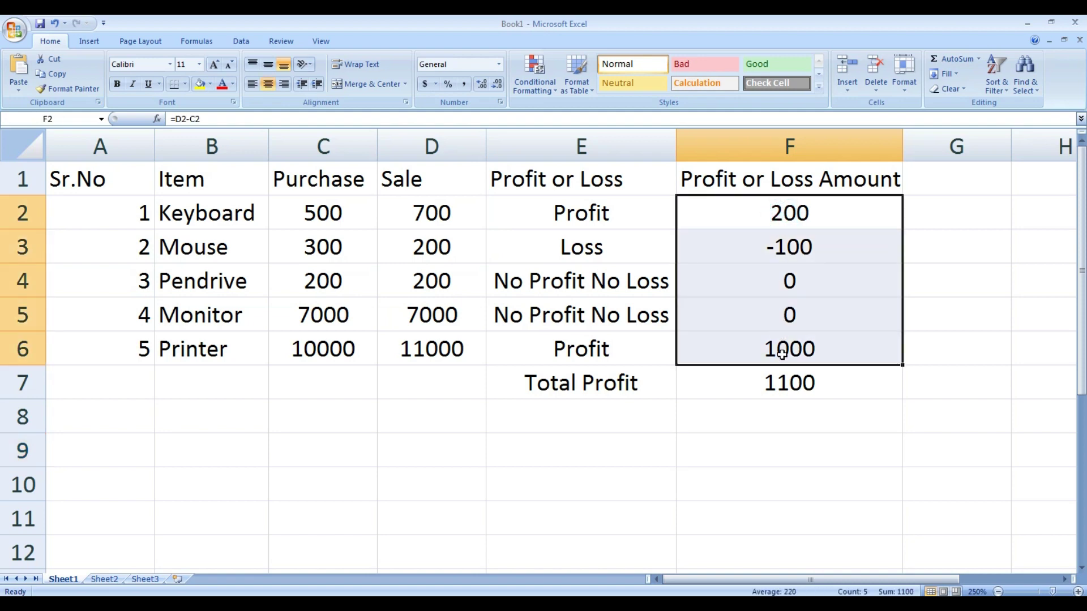
Select F2:F7 and start a Greater Than highlight rule with the value 0
drag(754, 211, 758, 381)
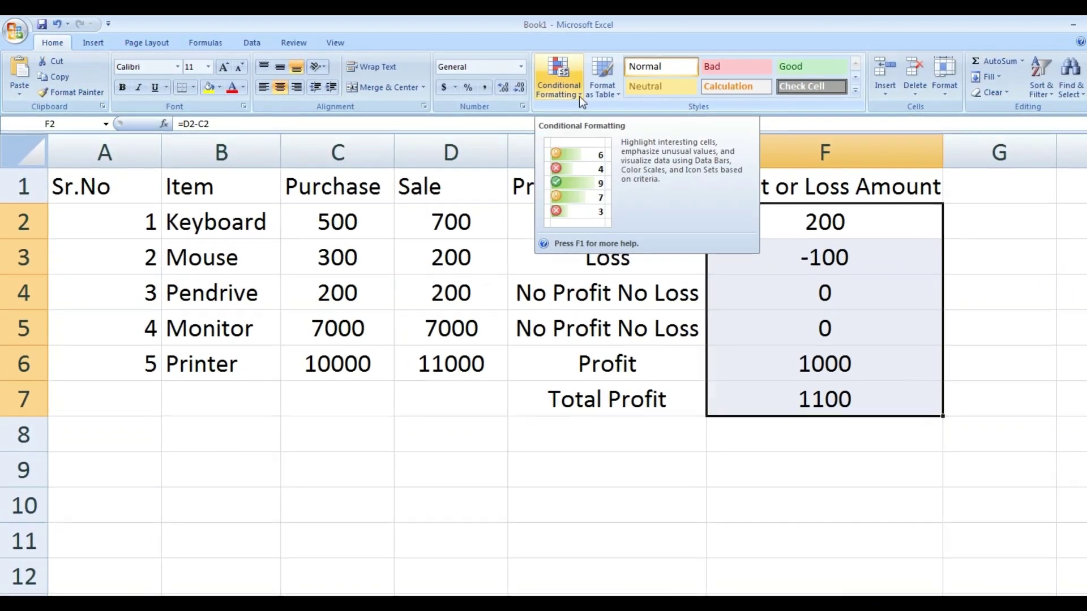
click(586, 97)
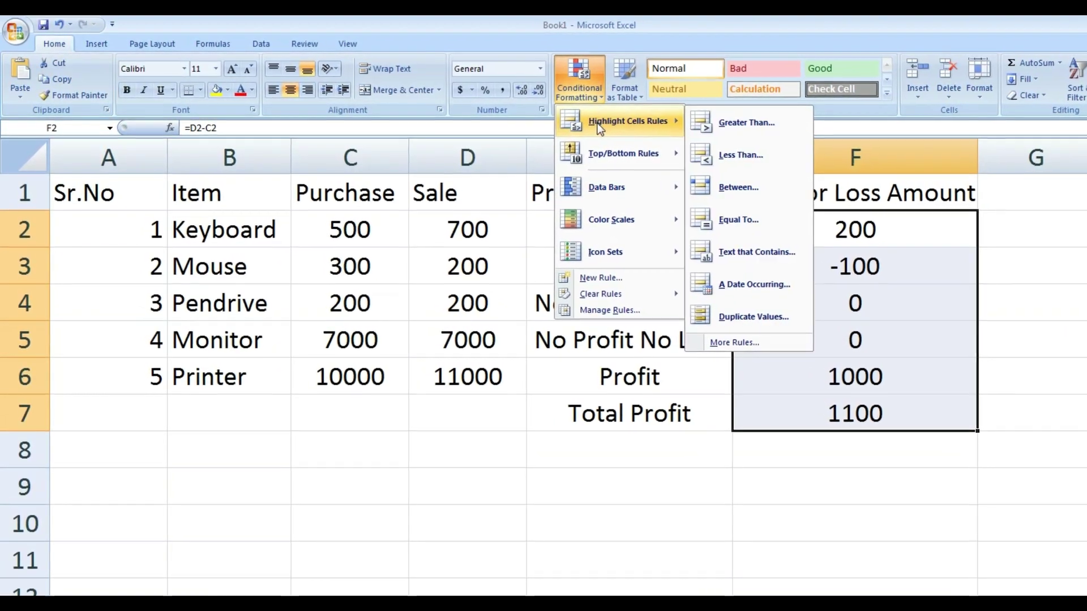
mouse_move(576, 117)
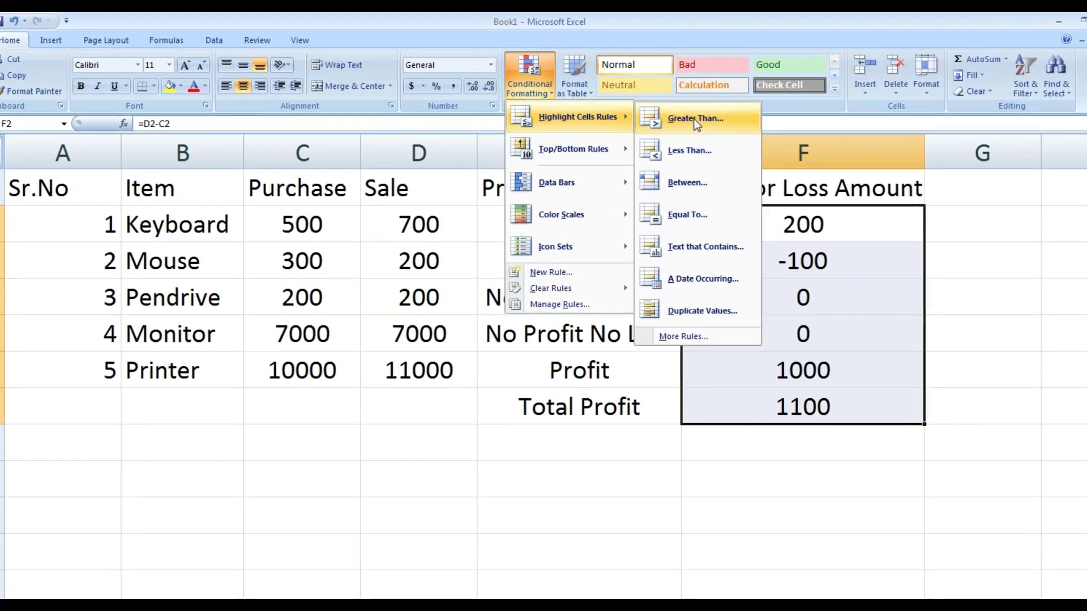
click(691, 119)
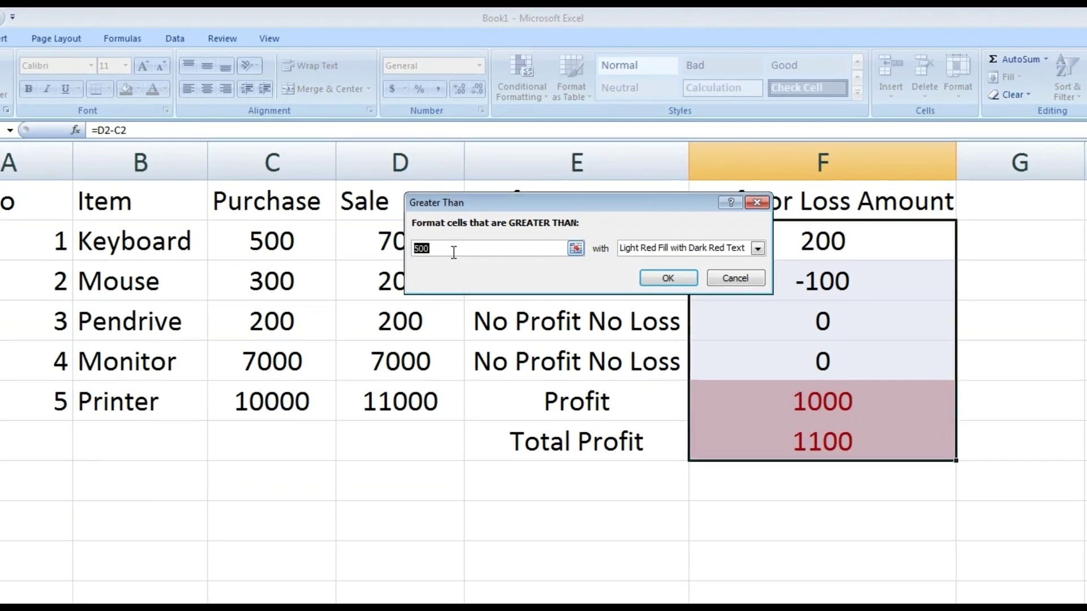
text(0)
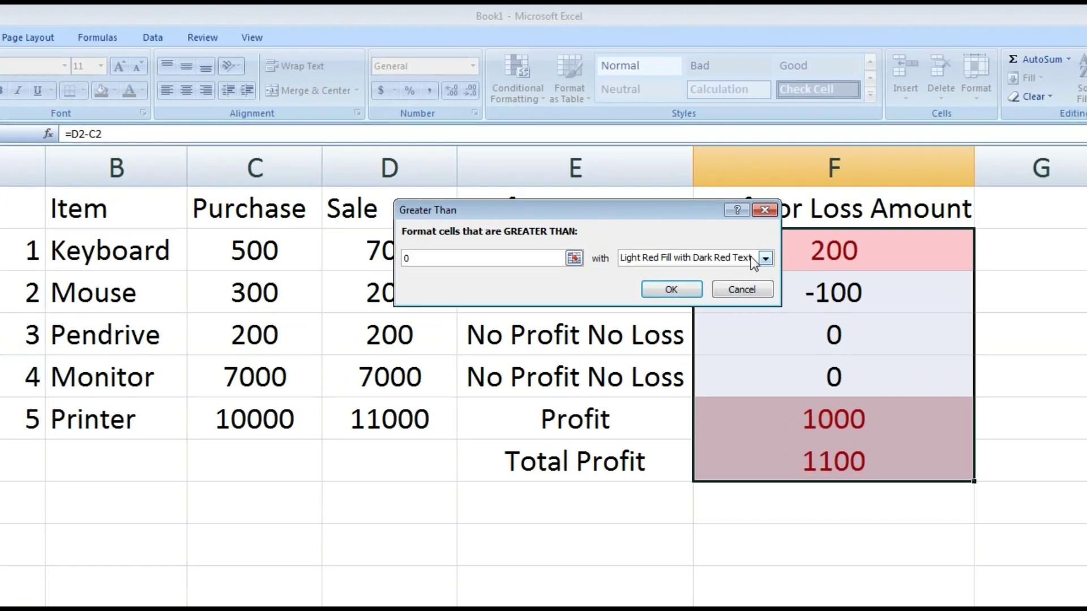
click(763, 256)
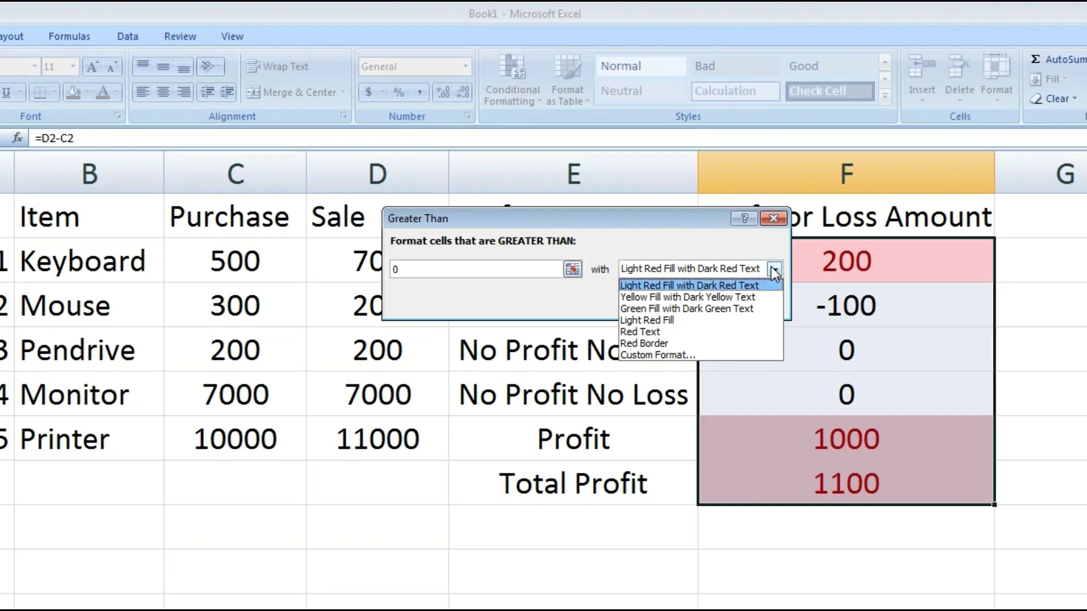
Give the greater-than-zero rule a custom bold green font and apply it
click(708, 369)
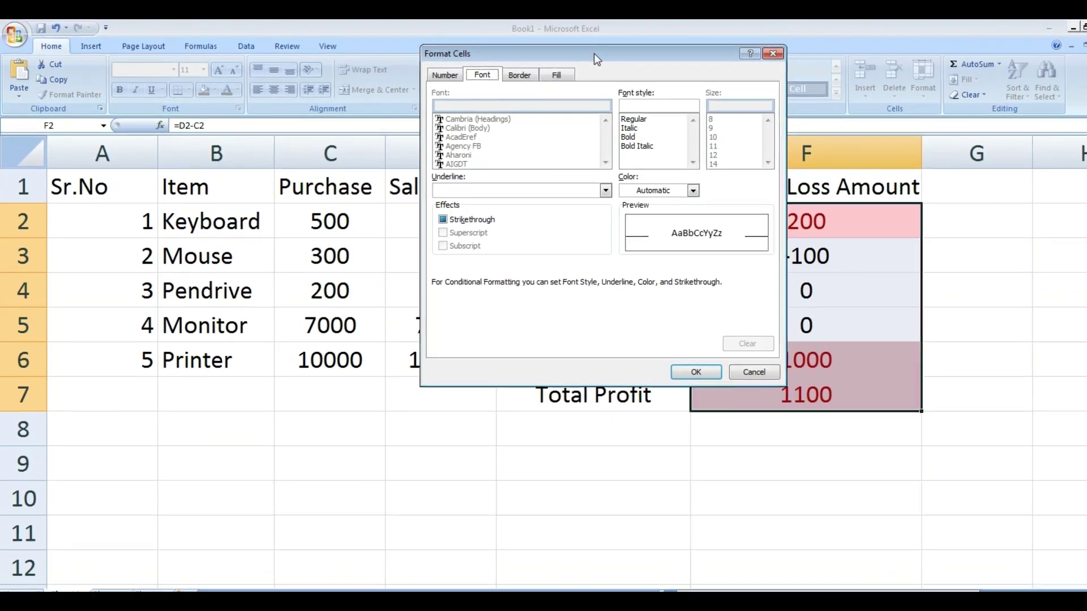
drag(593, 53, 416, 70)
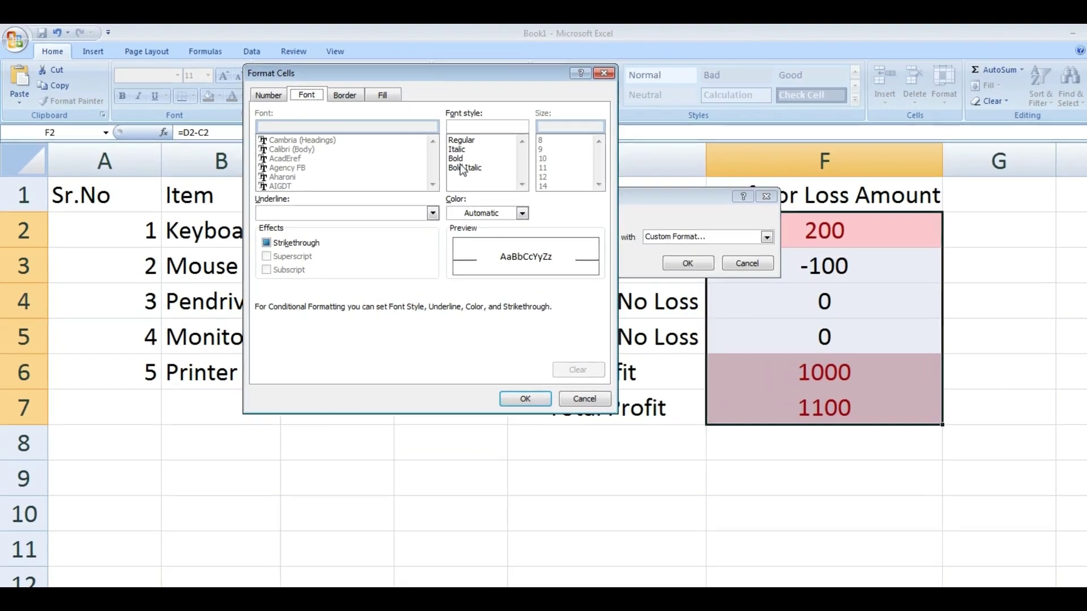
click(454, 156)
click(530, 222)
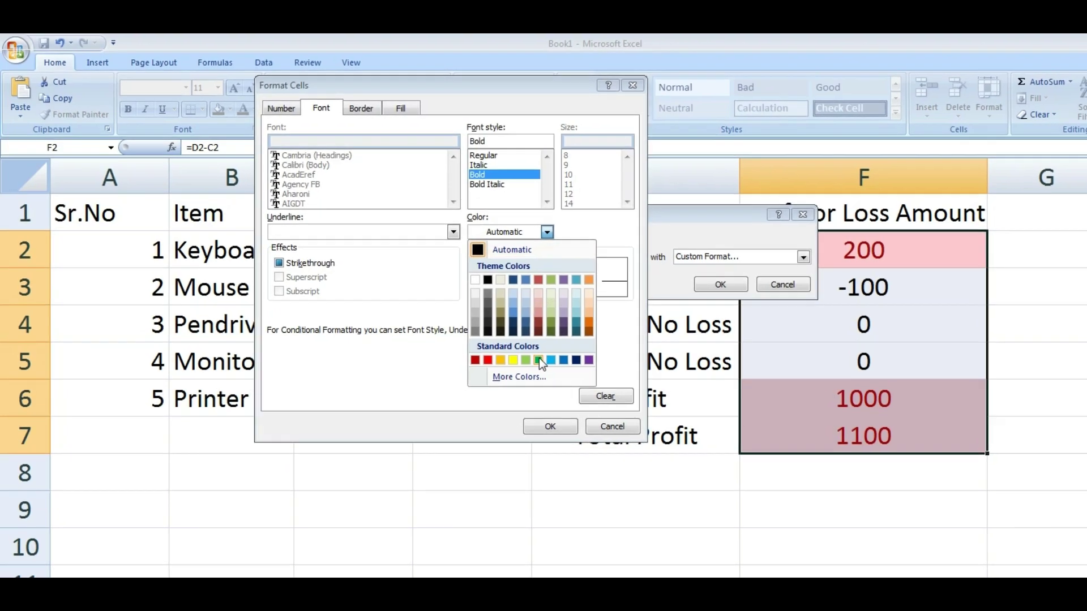
click(548, 369)
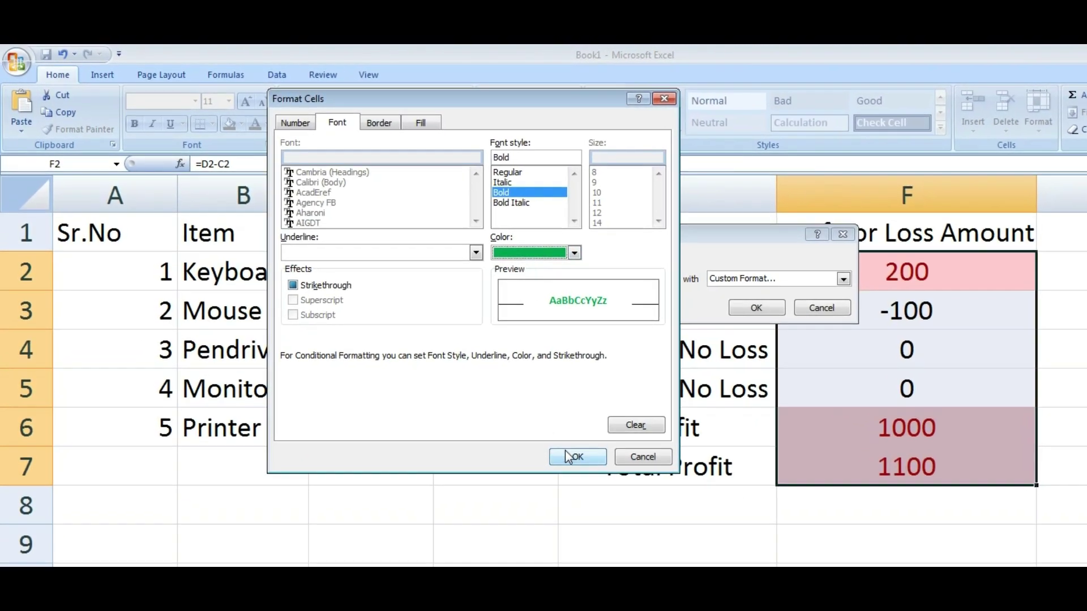
click(571, 453)
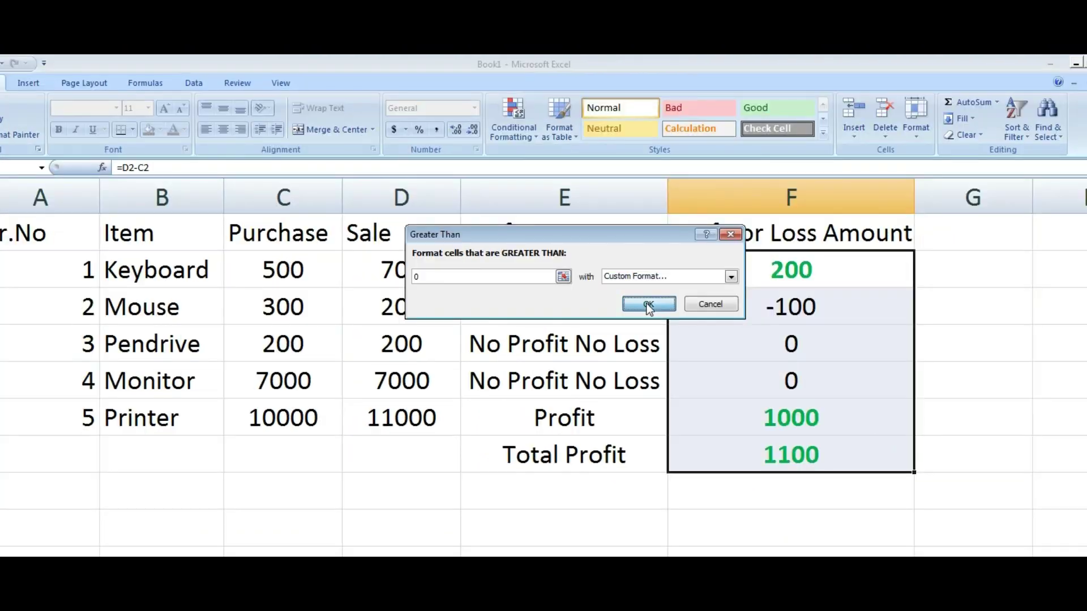
click(770, 316)
click(988, 478)
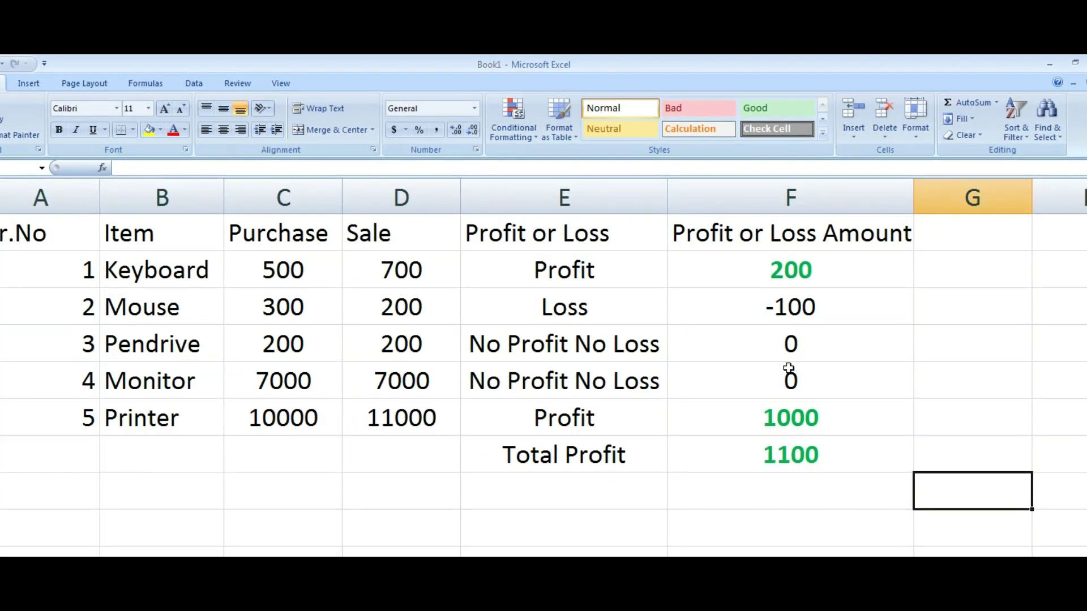
Add a Less Than 0 rule on F2:F7 with a custom bold red font
drag(770, 281, 766, 442)
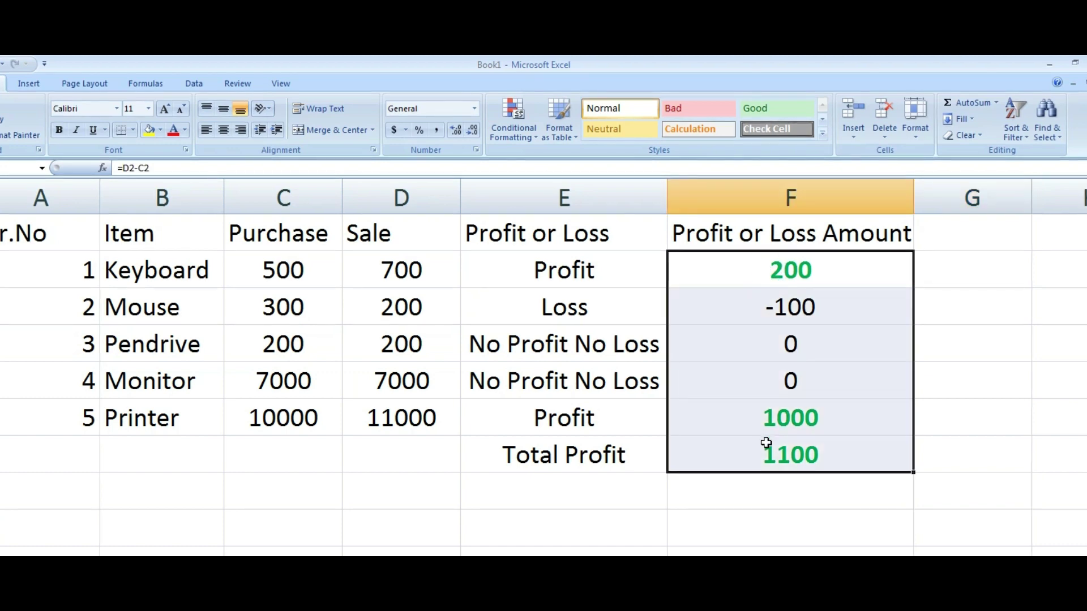
click(532, 137)
mouse_move(645, 124)
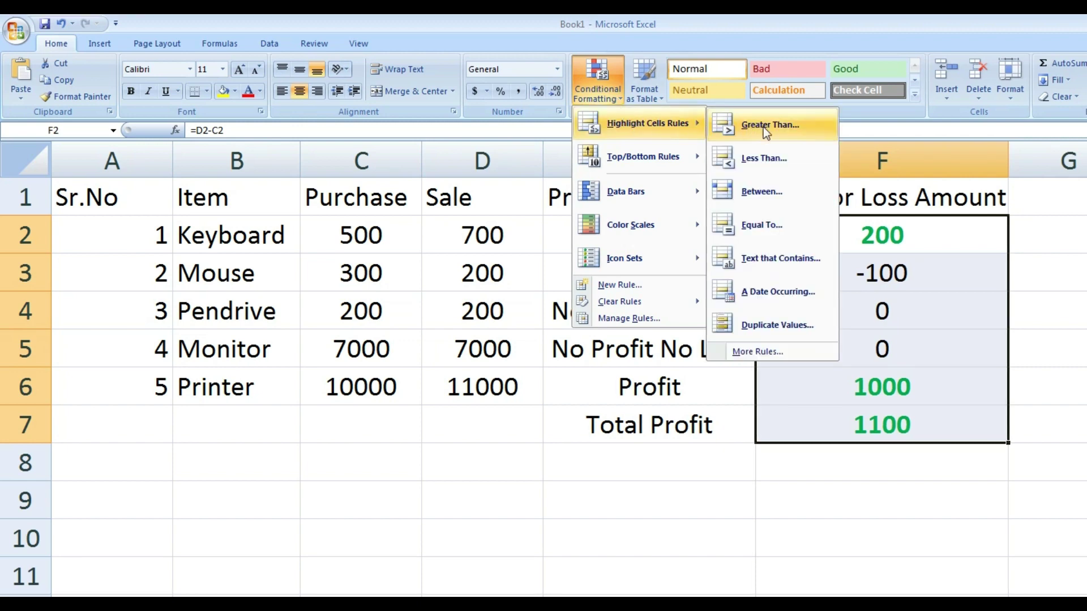
click(765, 158)
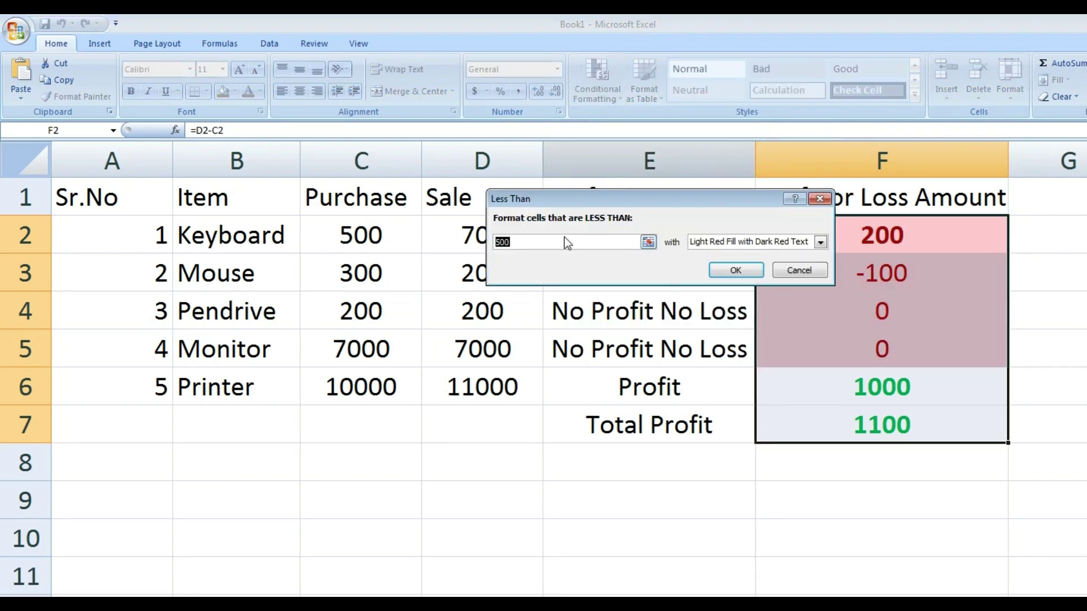
text(0)
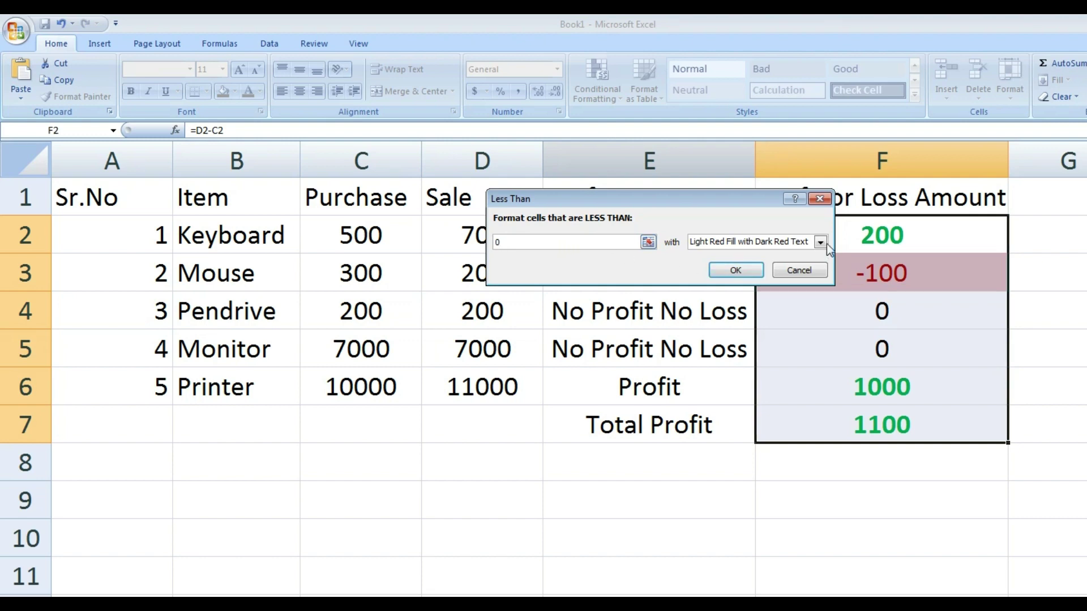
click(826, 244)
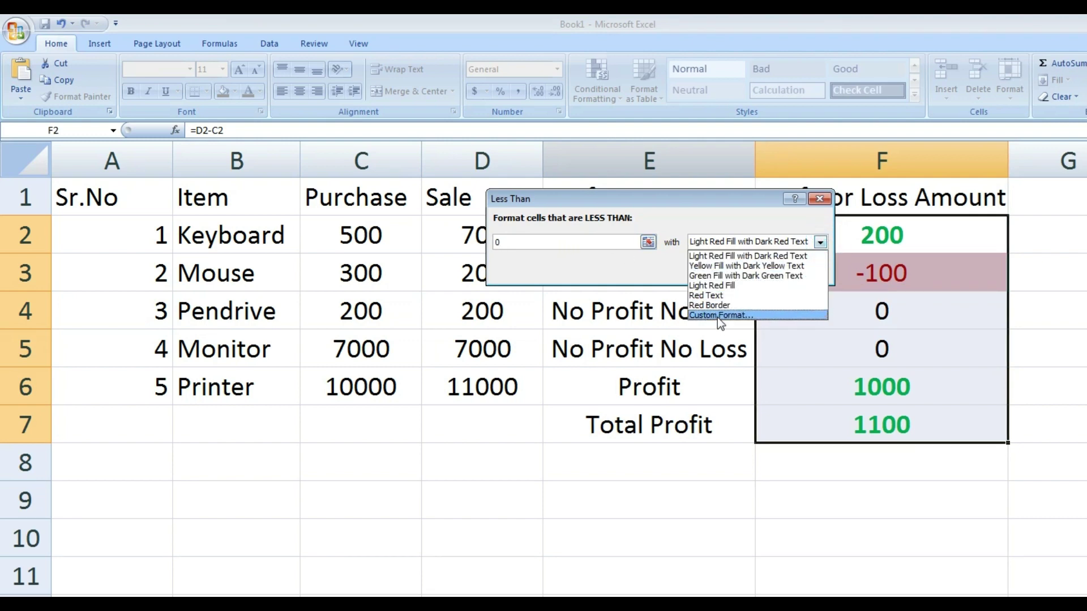
click(719, 315)
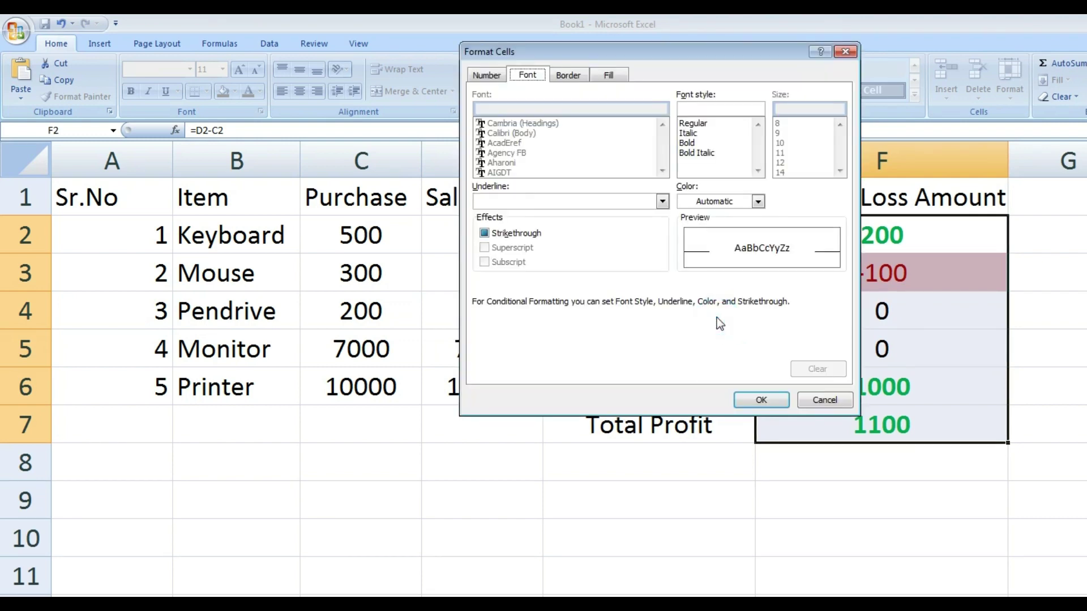
click(687, 142)
click(757, 202)
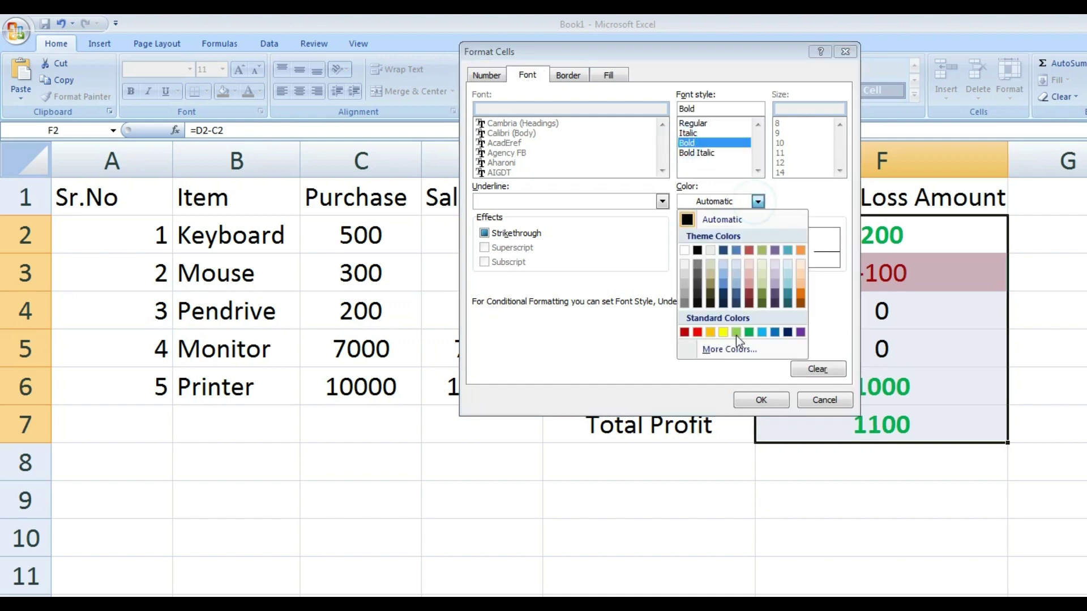
click(701, 335)
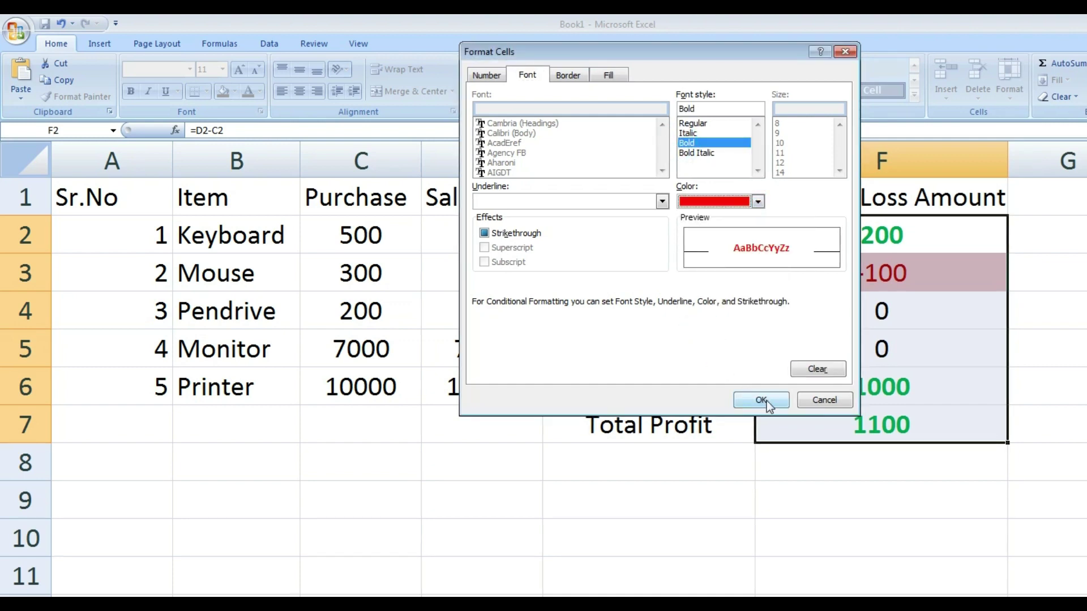
click(763, 400)
click(736, 271)
click(1061, 399)
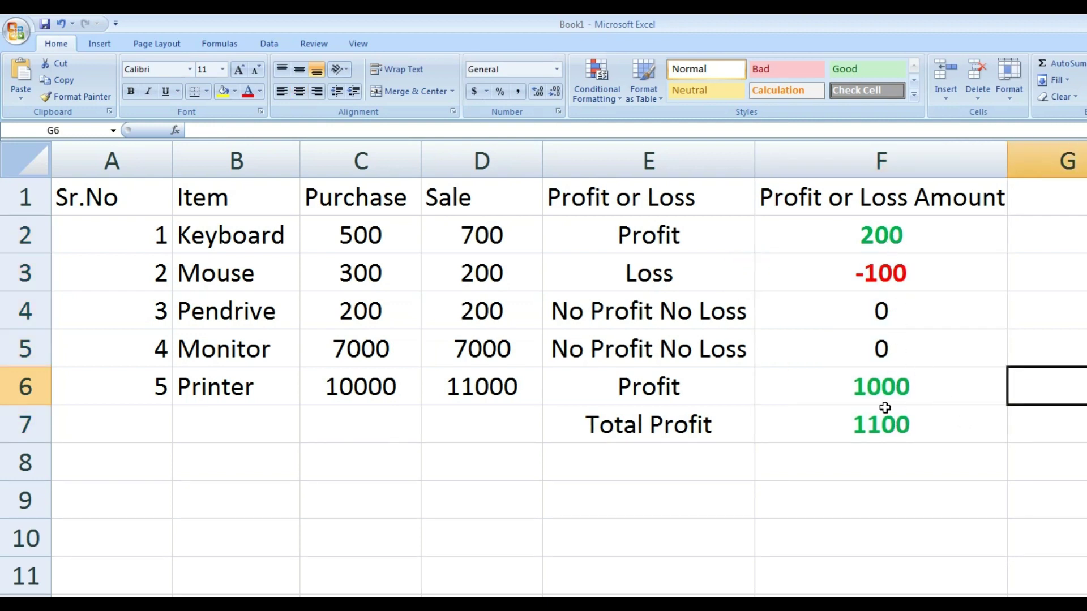
Test a Keyboard sale price of 200 in D2, then set it to 600
click(475, 274)
click(480, 234)
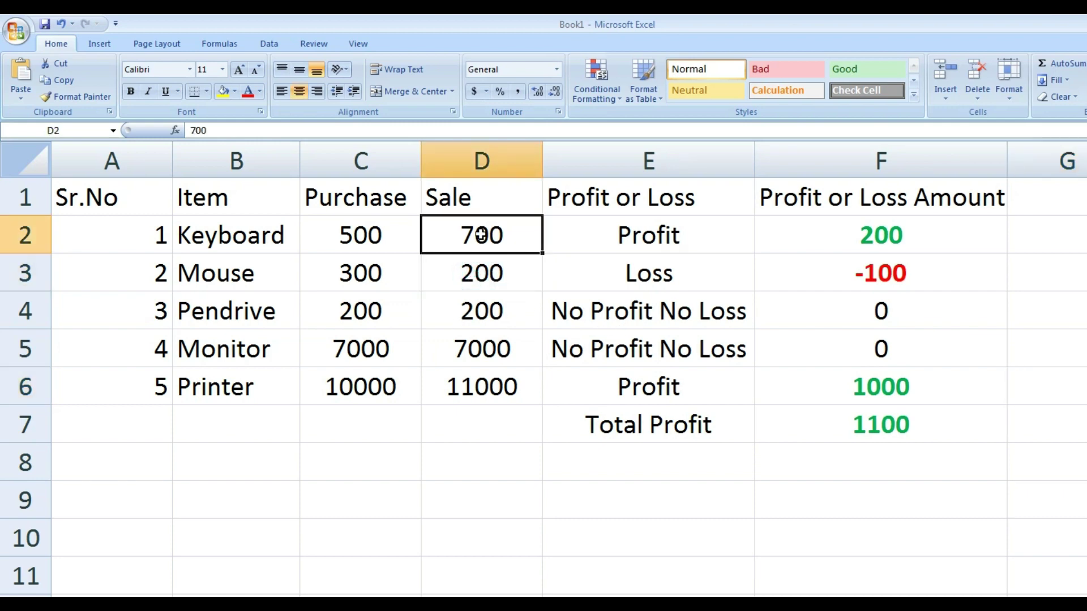
text(200)
key(Return)
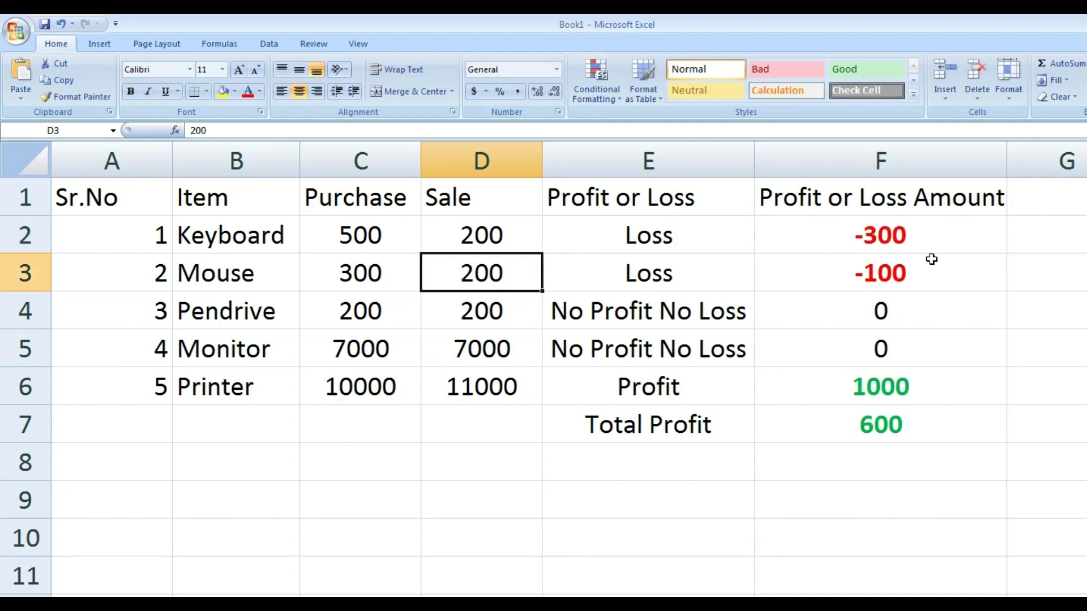
click(477, 228)
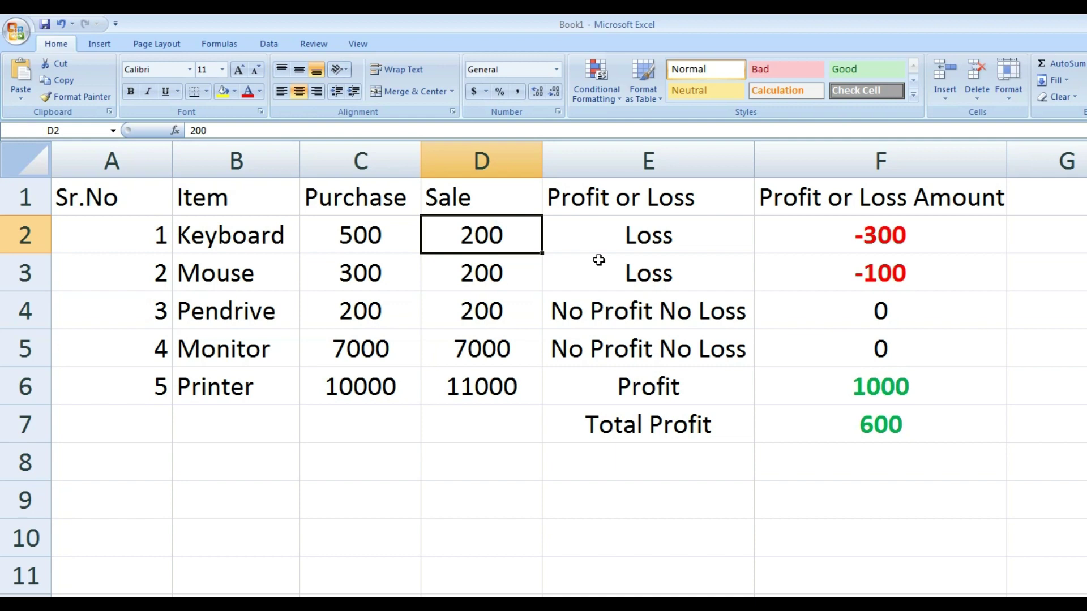
text(600)
key(Return)
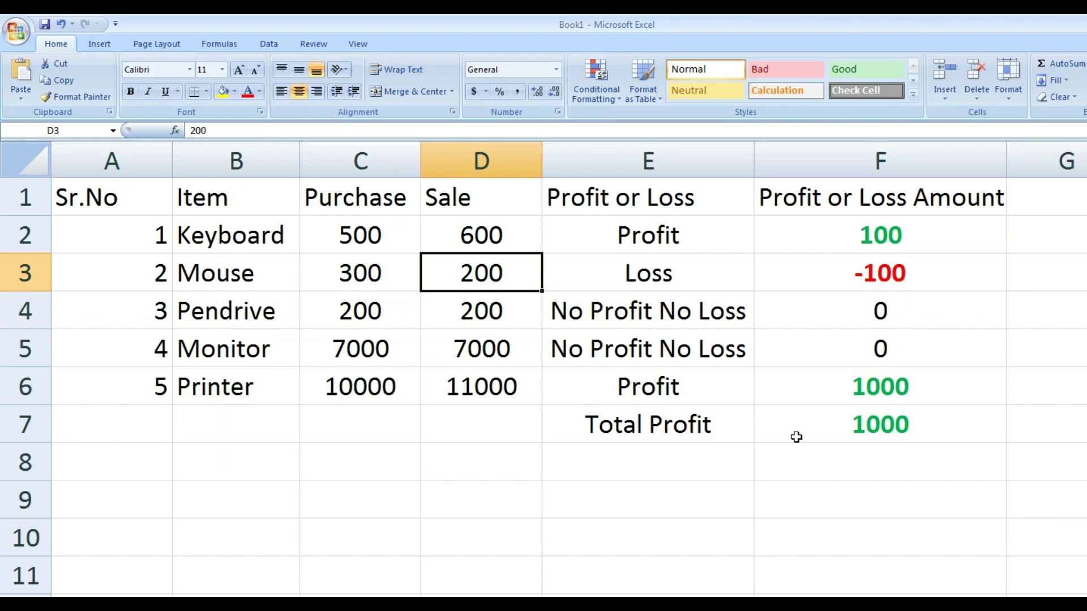
drag(653, 239, 659, 373)
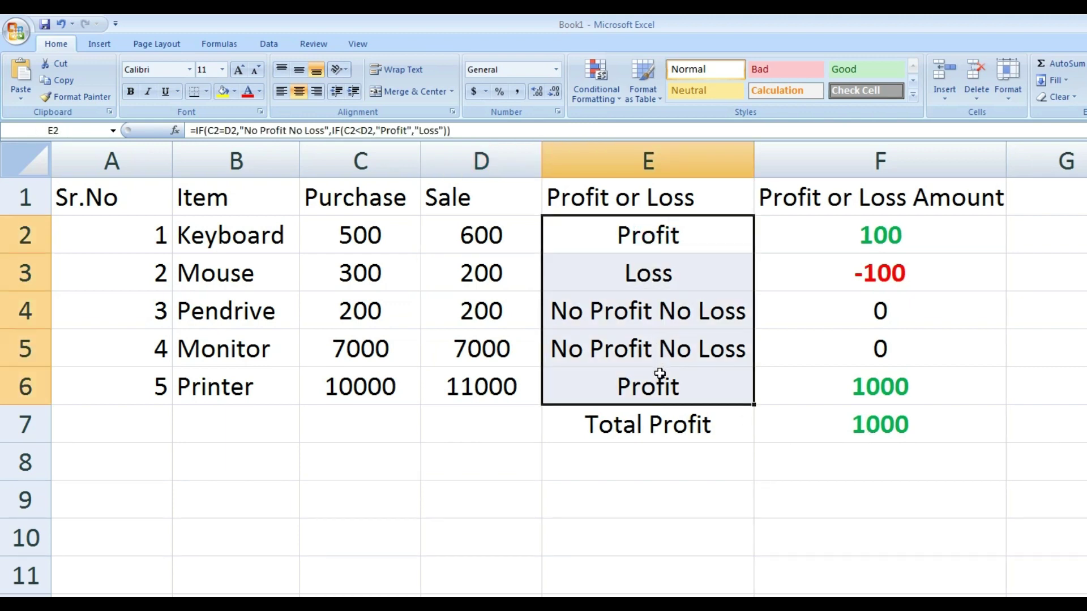
Add an Equal To rule on E2:E6 for 'Profit' with a custom green font
click(613, 100)
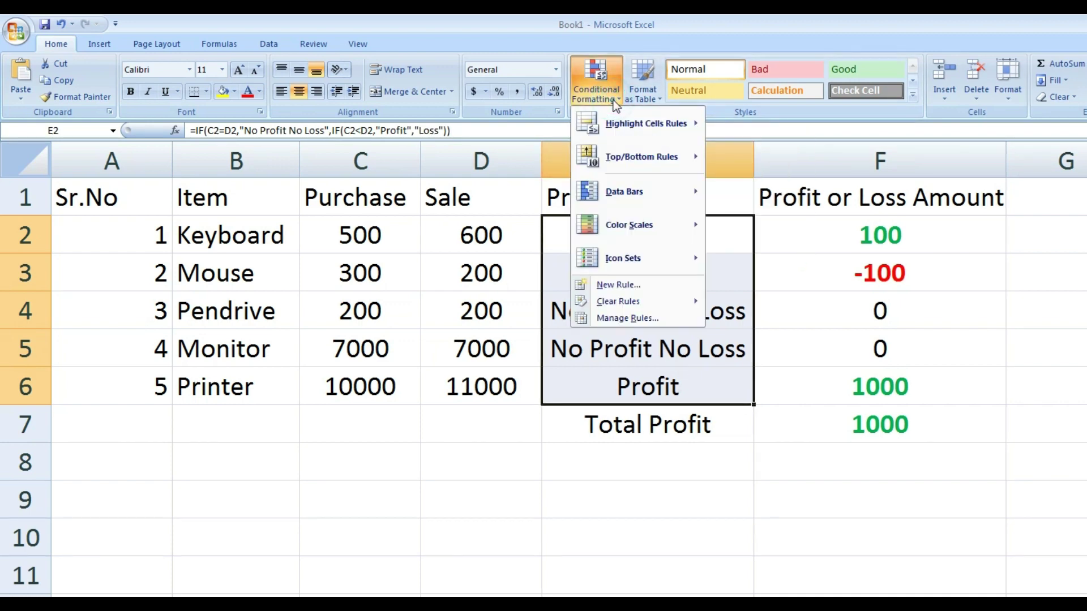
mouse_move(646, 124)
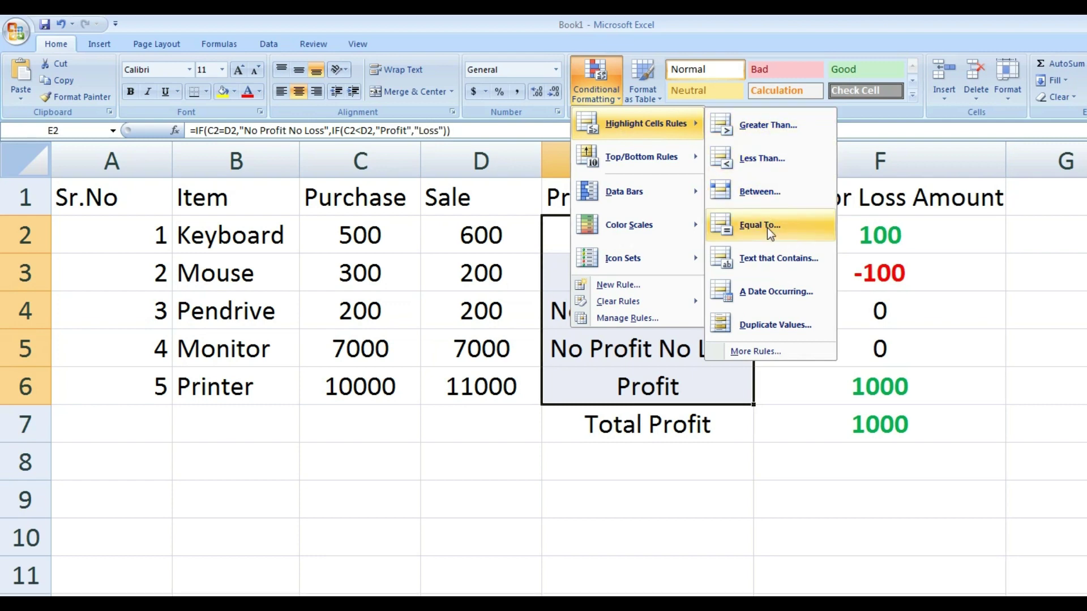
click(770, 229)
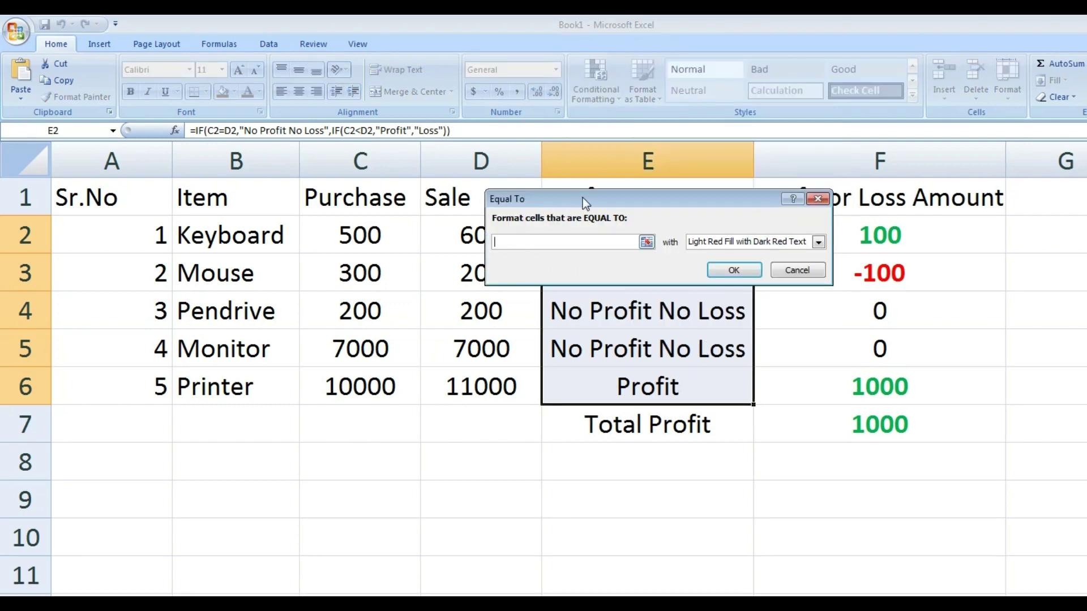
drag(583, 198, 307, 84)
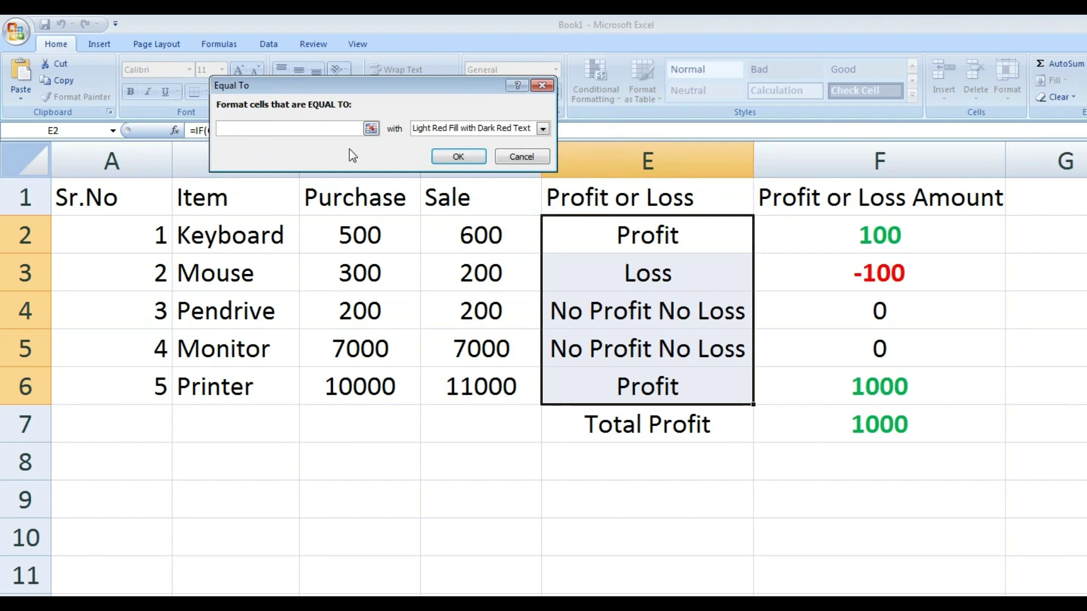
text(P)
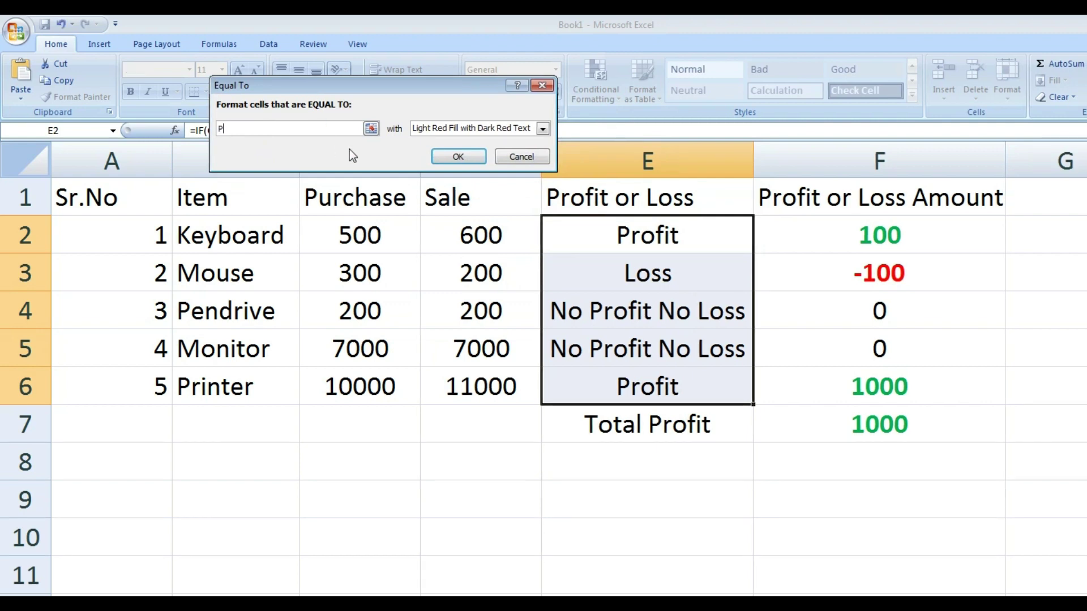
text(rof)
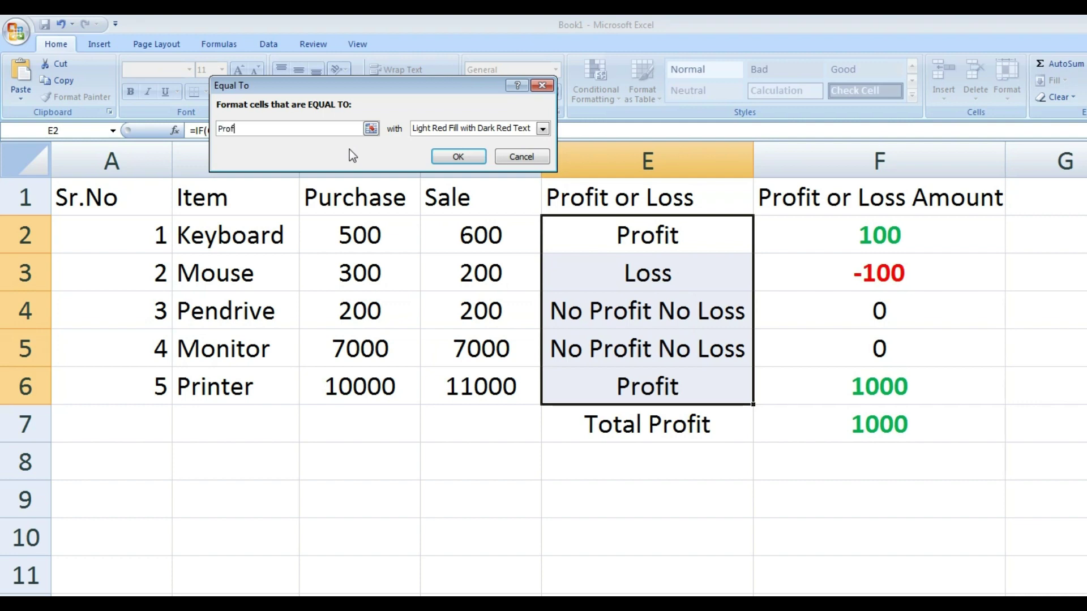
text(it)
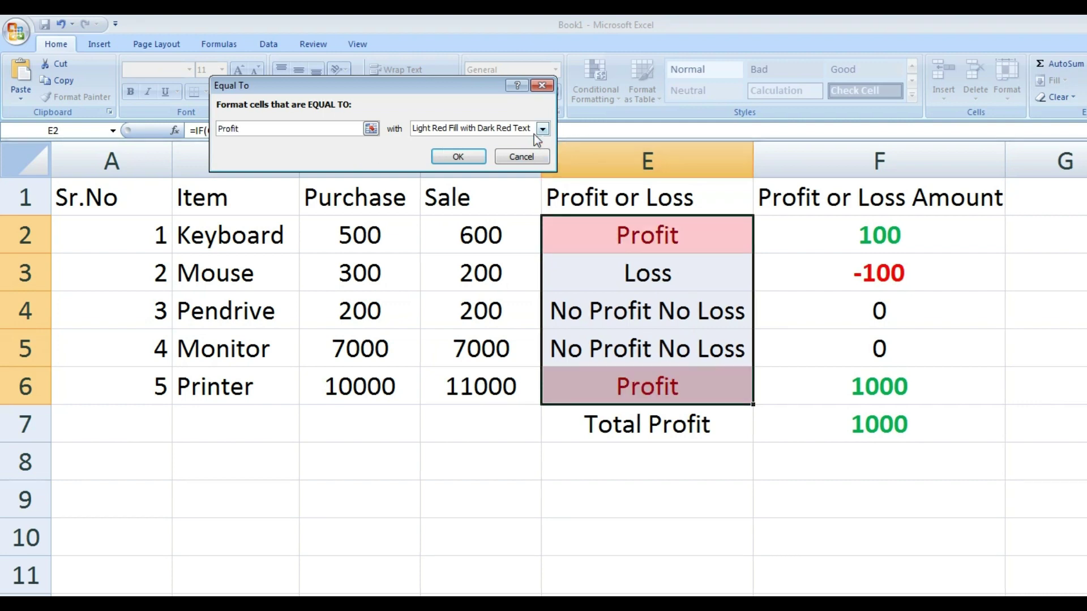
click(544, 129)
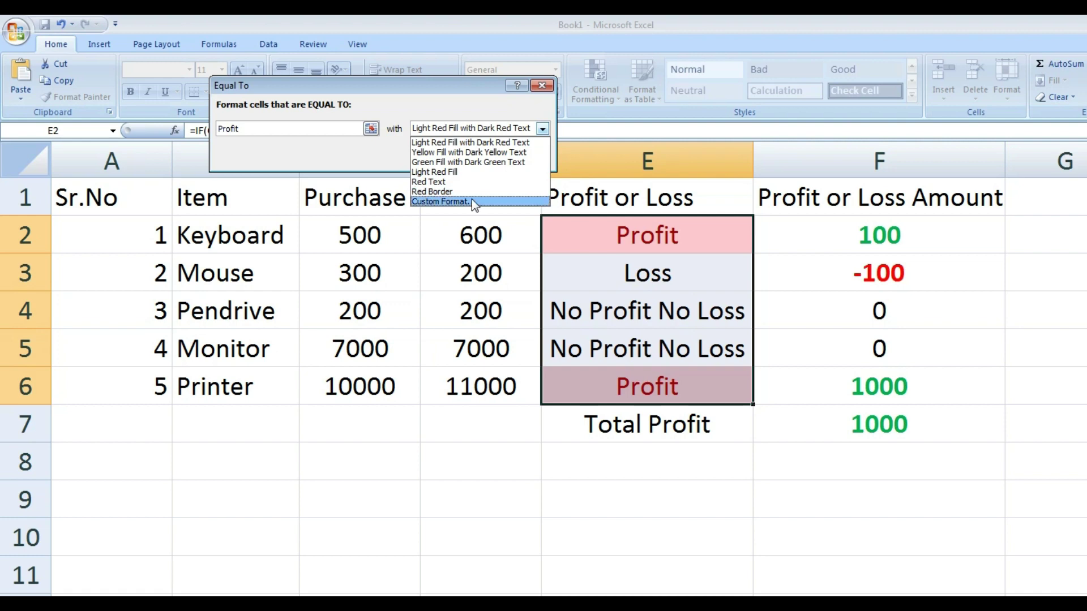
click(471, 199)
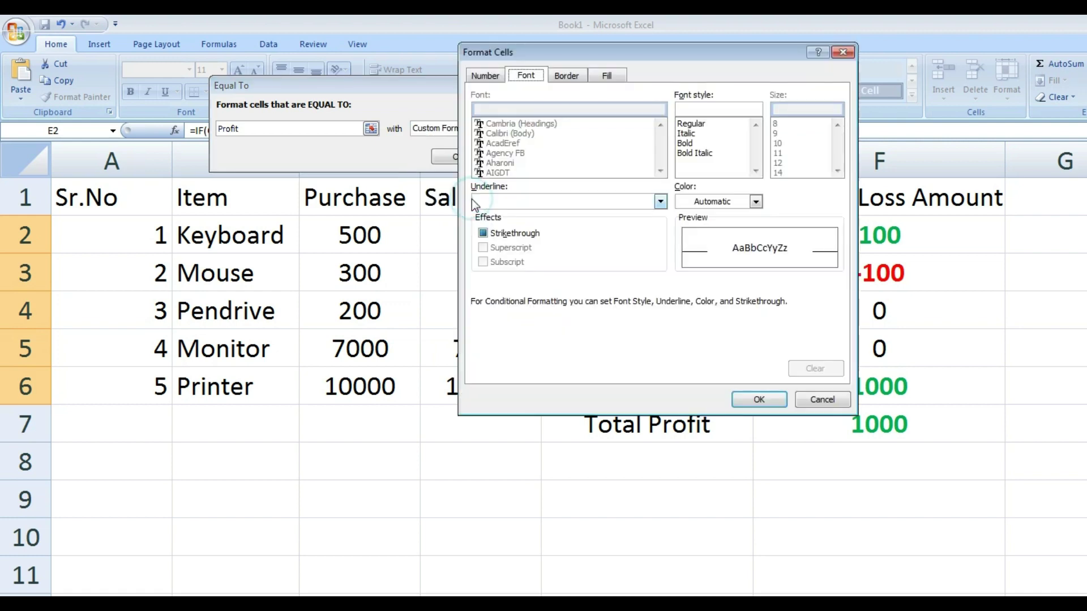
click(755, 202)
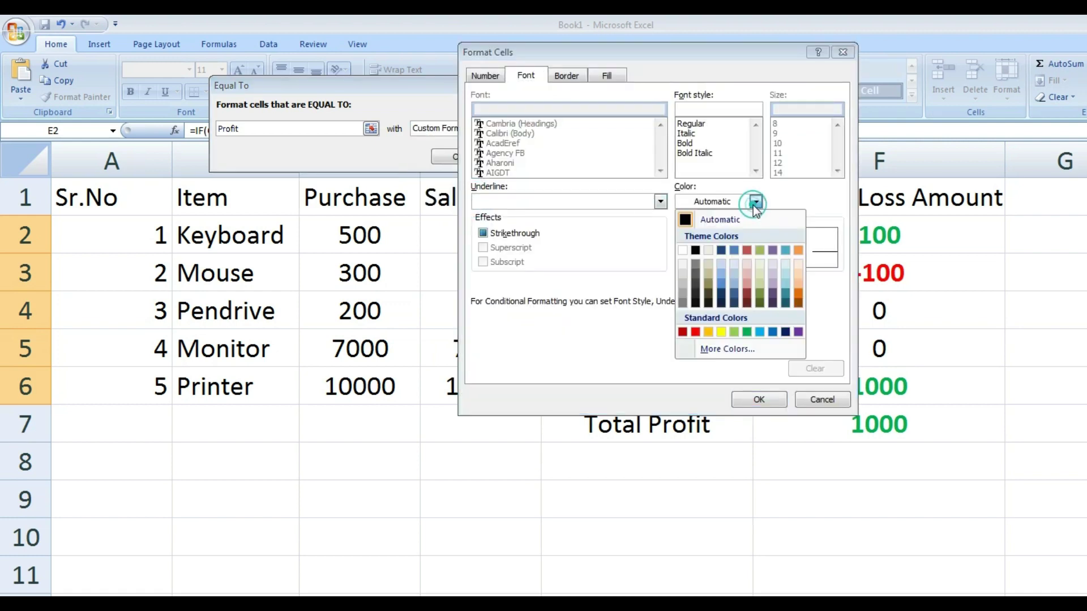
click(746, 333)
click(761, 399)
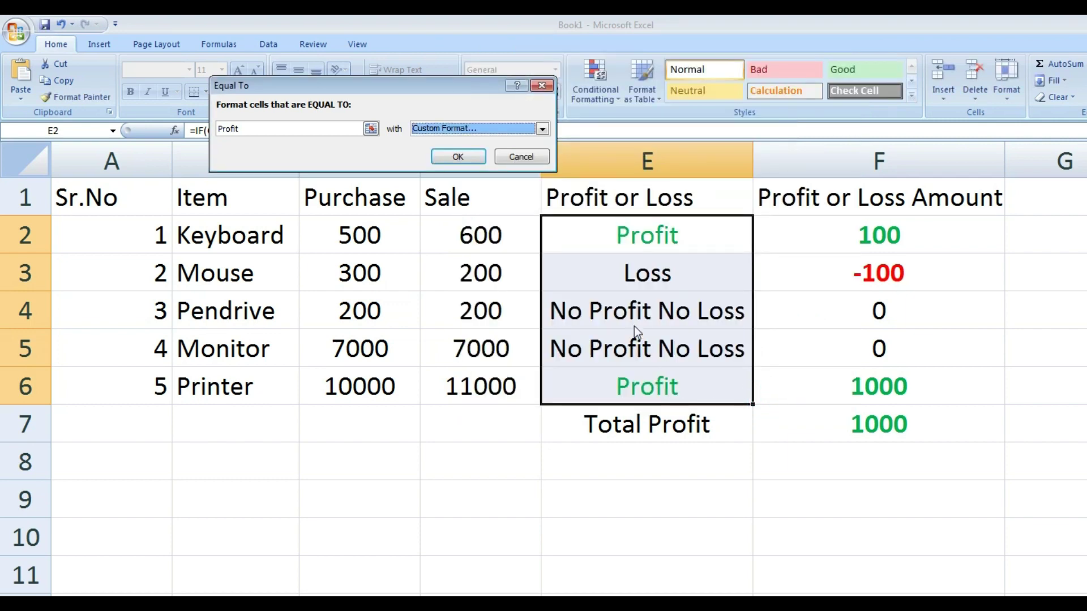
click(467, 159)
click(668, 468)
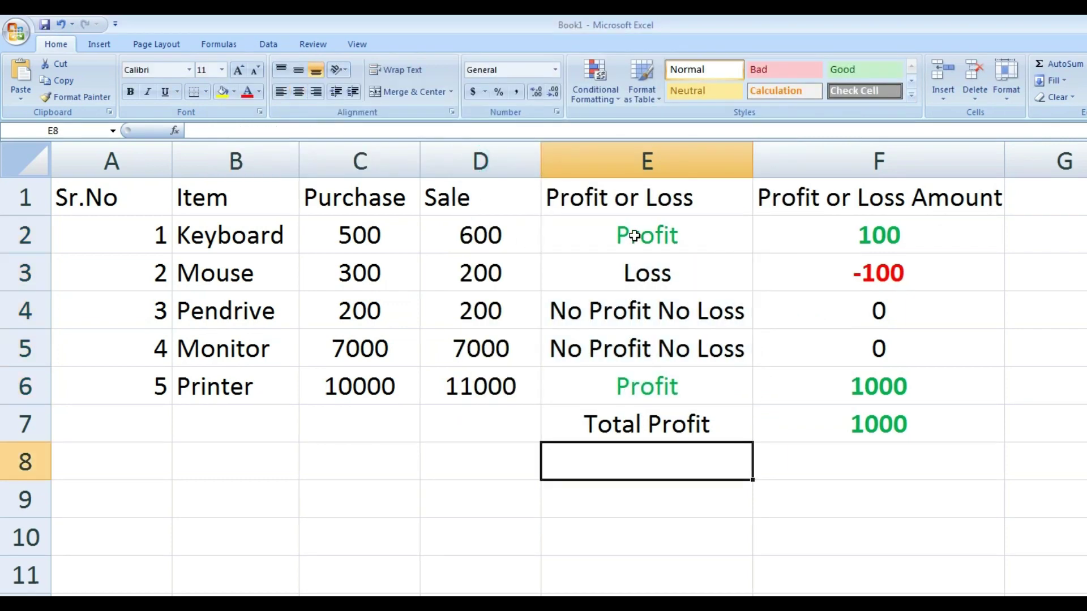
Add an Equal To rule on E2:E6 for Loss with a custom red font
drag(634, 228, 637, 382)
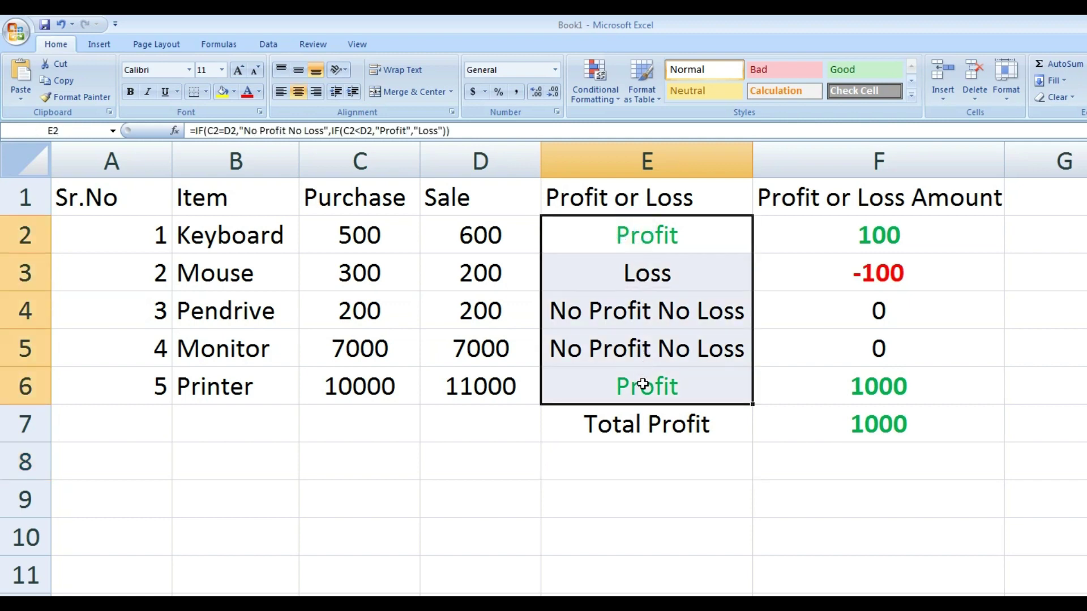
click(612, 97)
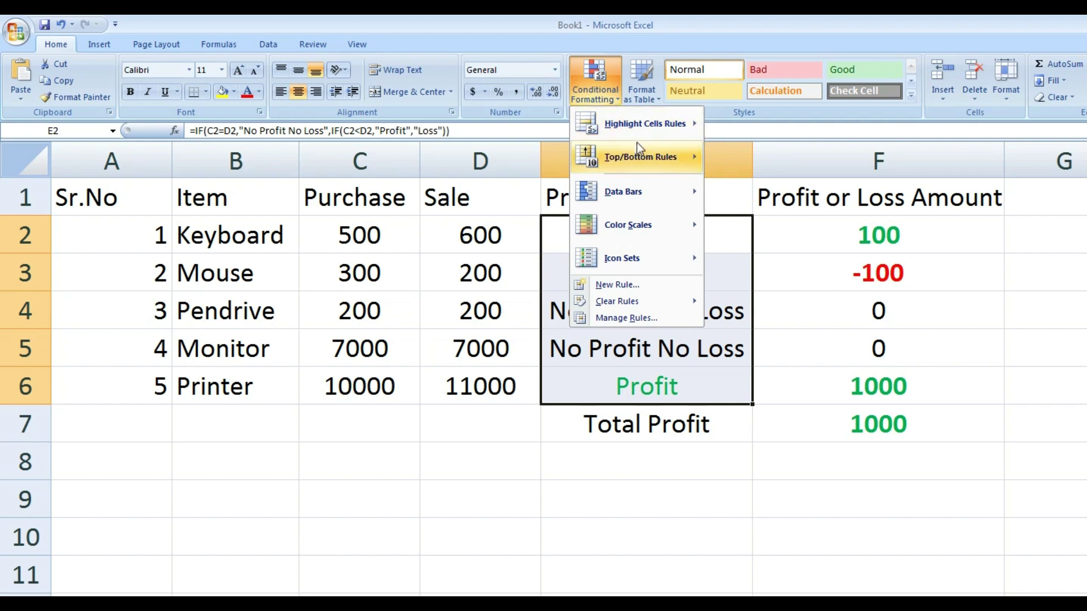
mouse_move(644, 124)
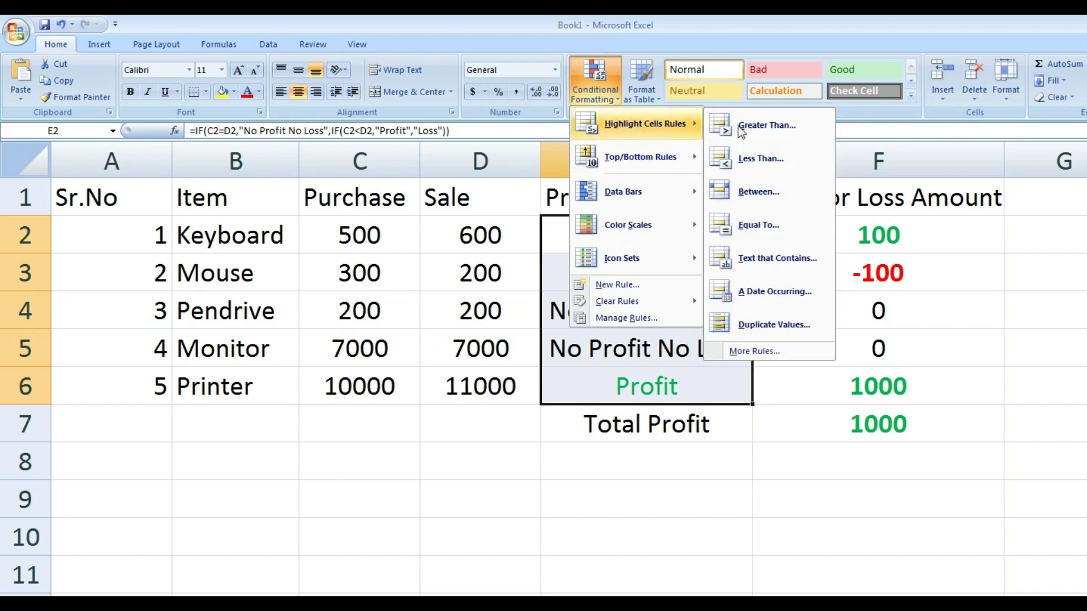
click(763, 231)
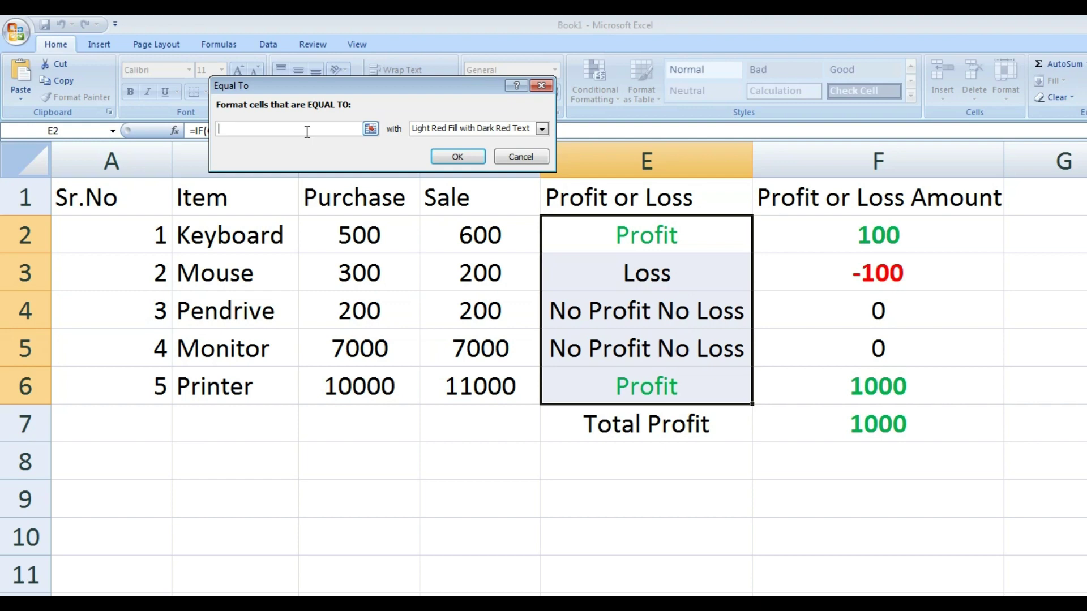
text(Lo)
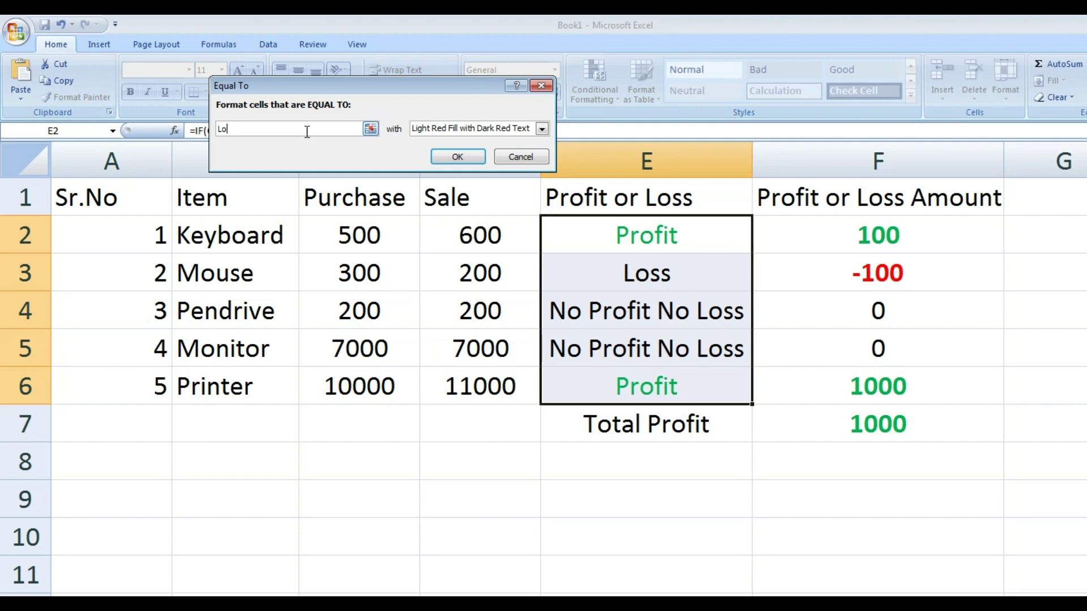
text(ss)
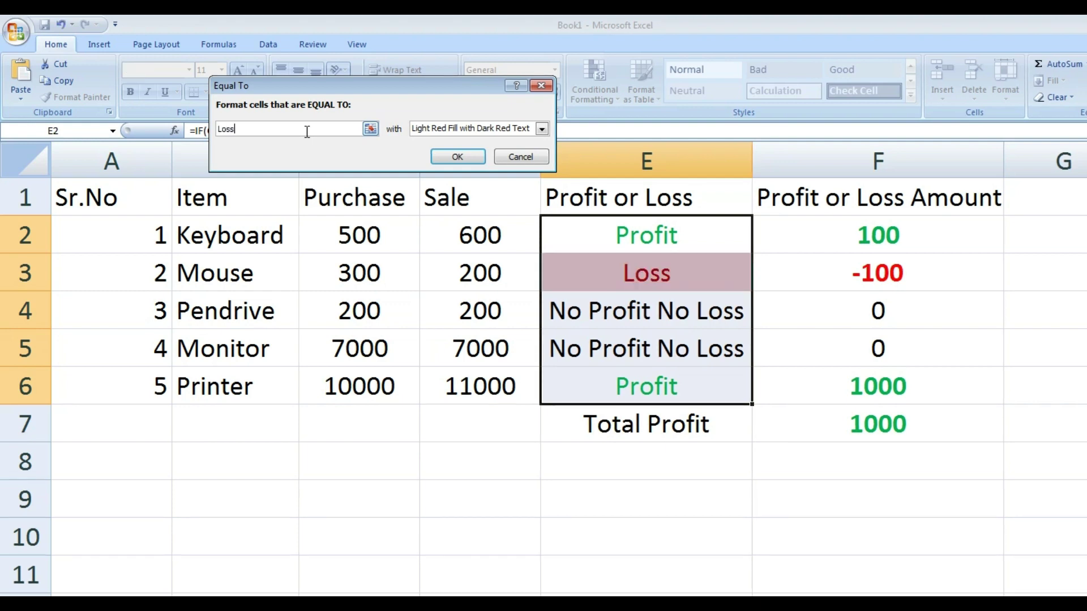
click(539, 130)
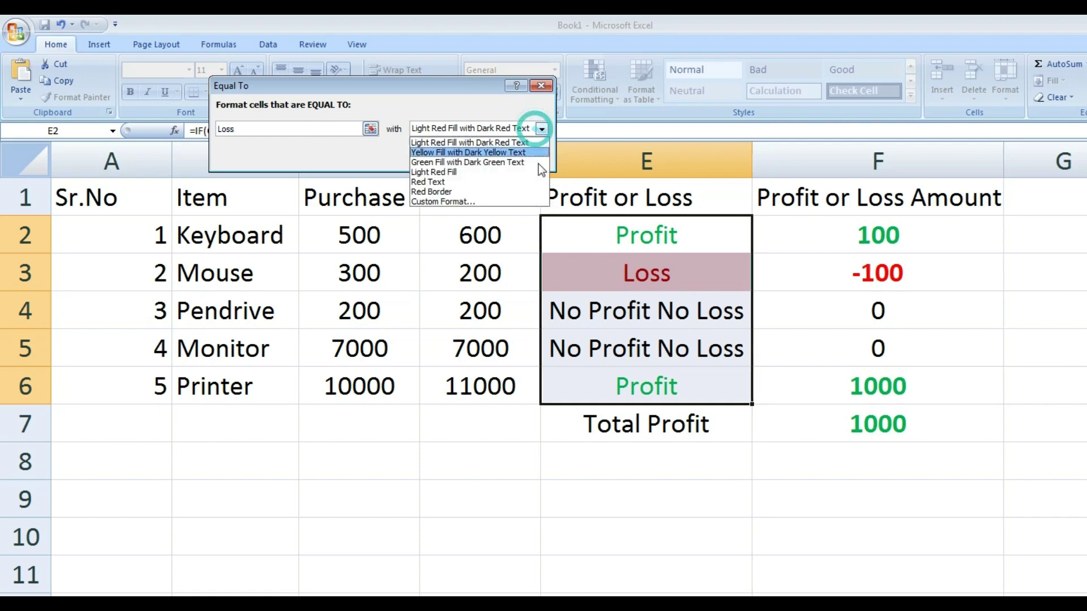
click(470, 203)
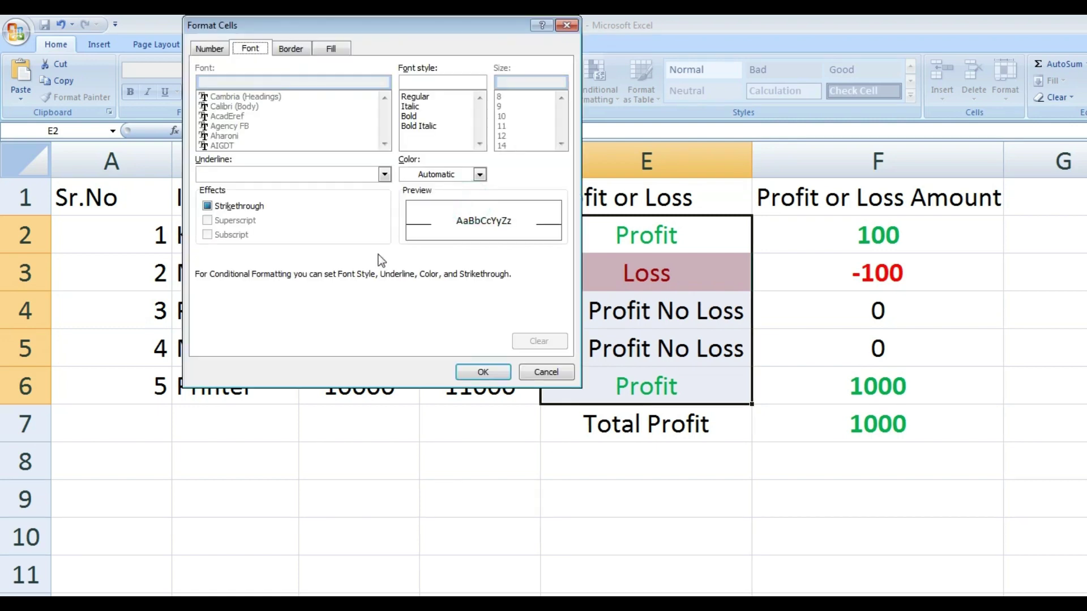
click(481, 174)
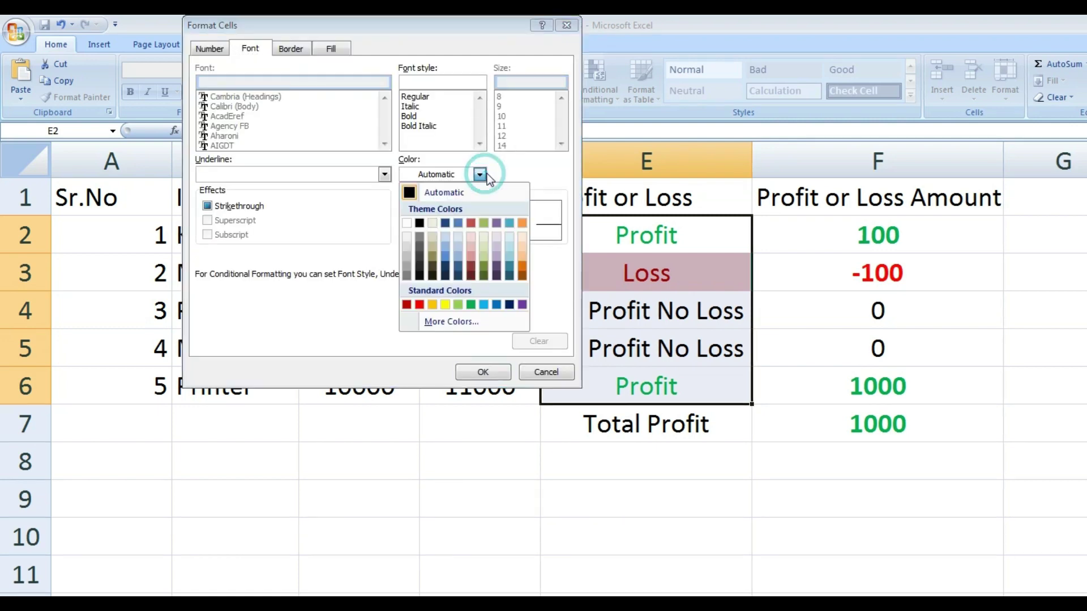
click(421, 304)
click(481, 371)
click(708, 455)
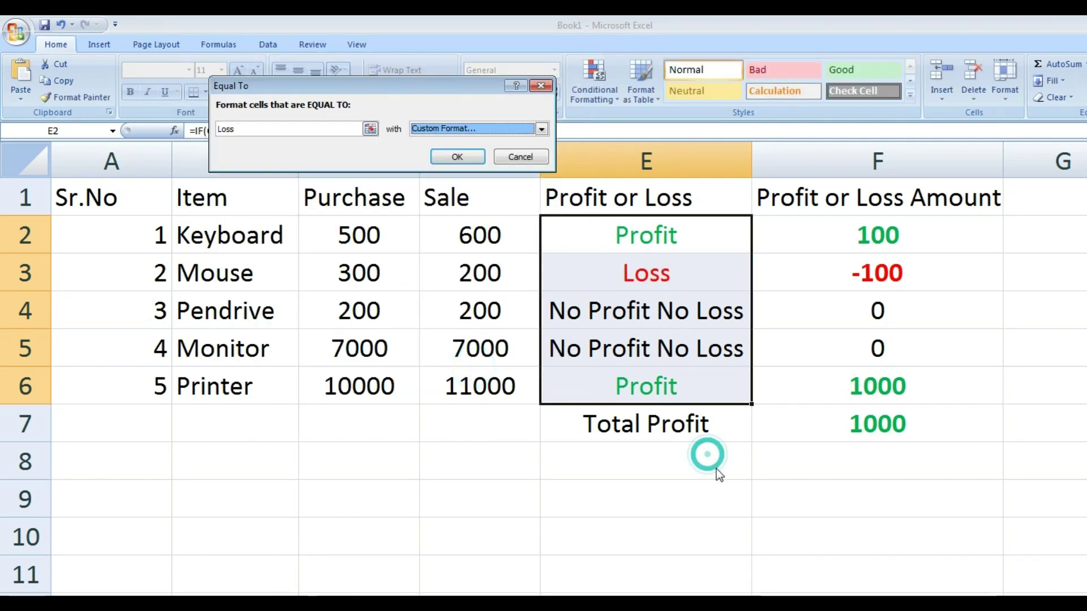
click(468, 156)
click(652, 417)
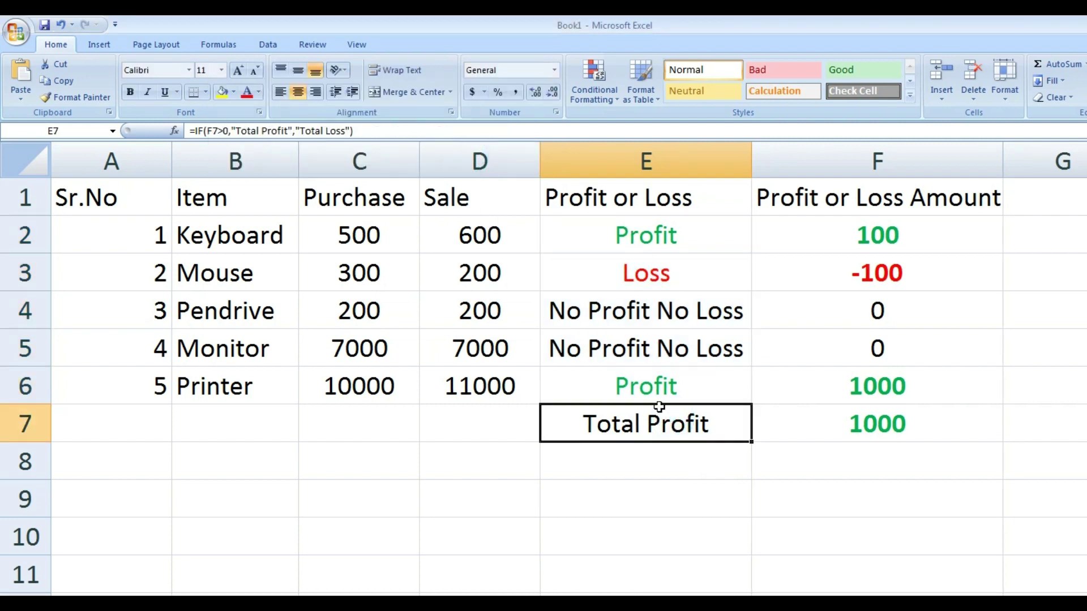
Change the Monitor's sale in D5 to 6000, then 8000, and inspect the E4 and F4 formulas
click(458, 353)
text(6000)
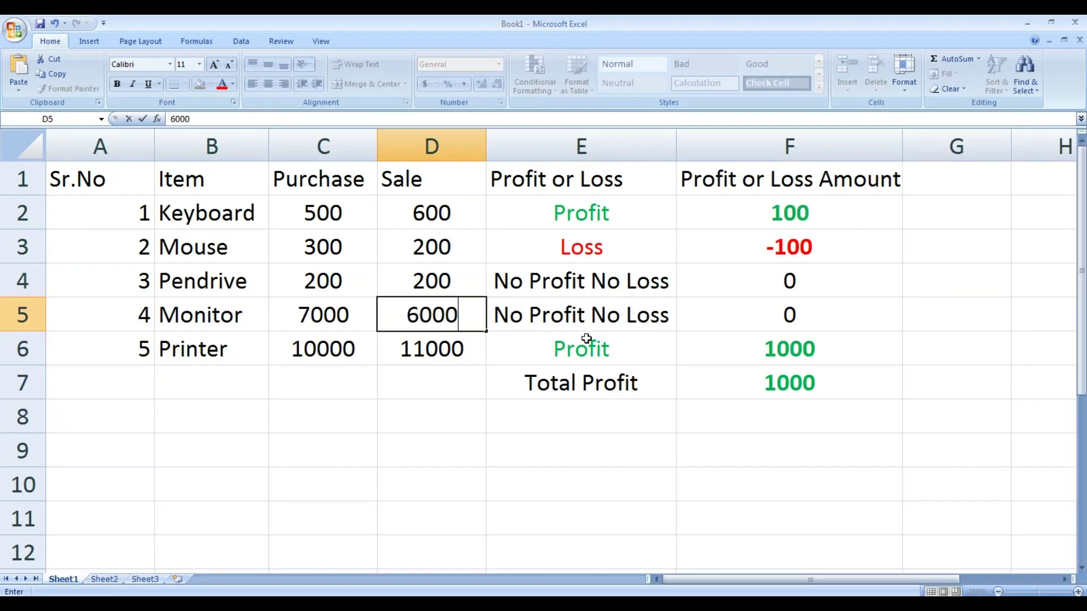
key(Return)
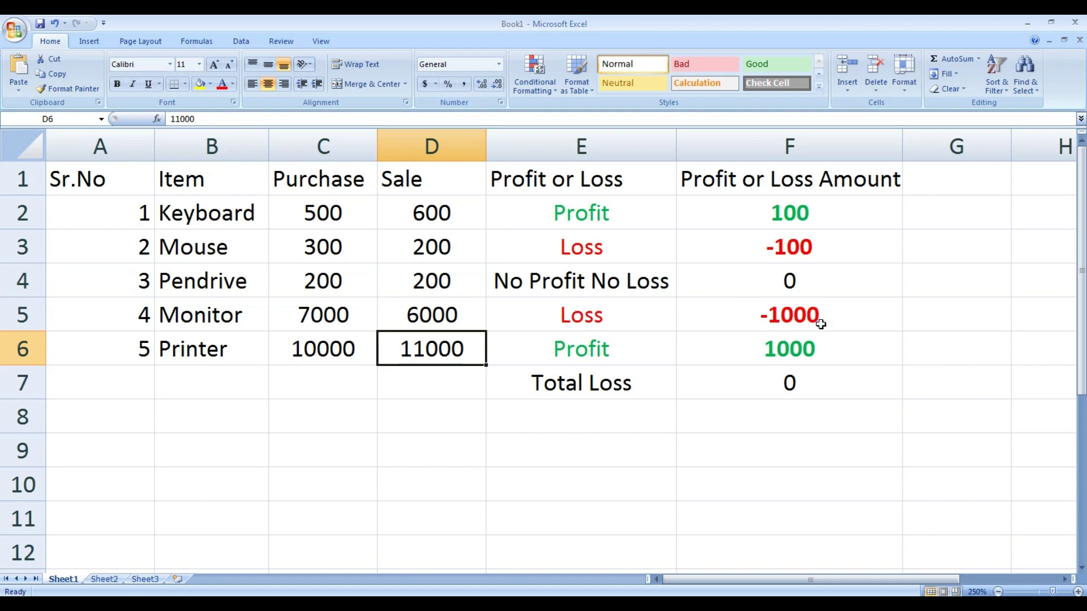
click(456, 315)
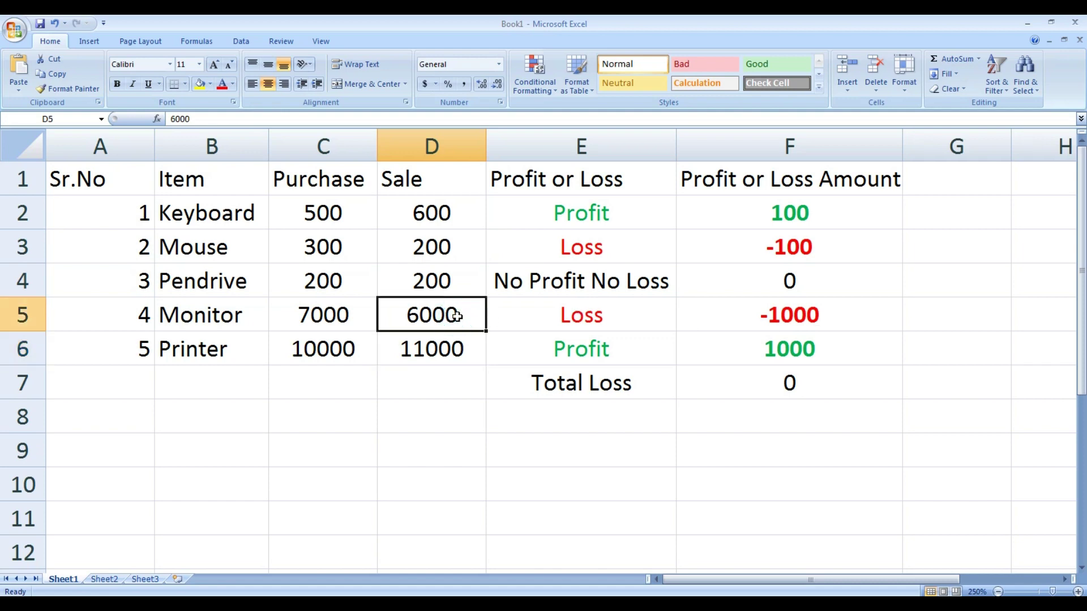
text(8000)
key(Return)
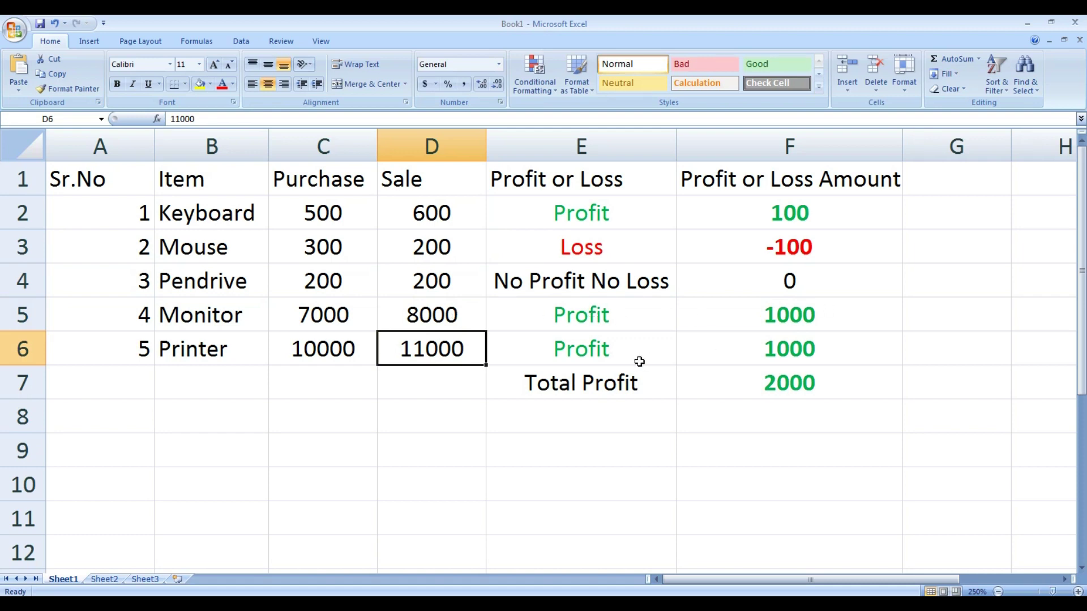
click(605, 292)
click(792, 283)
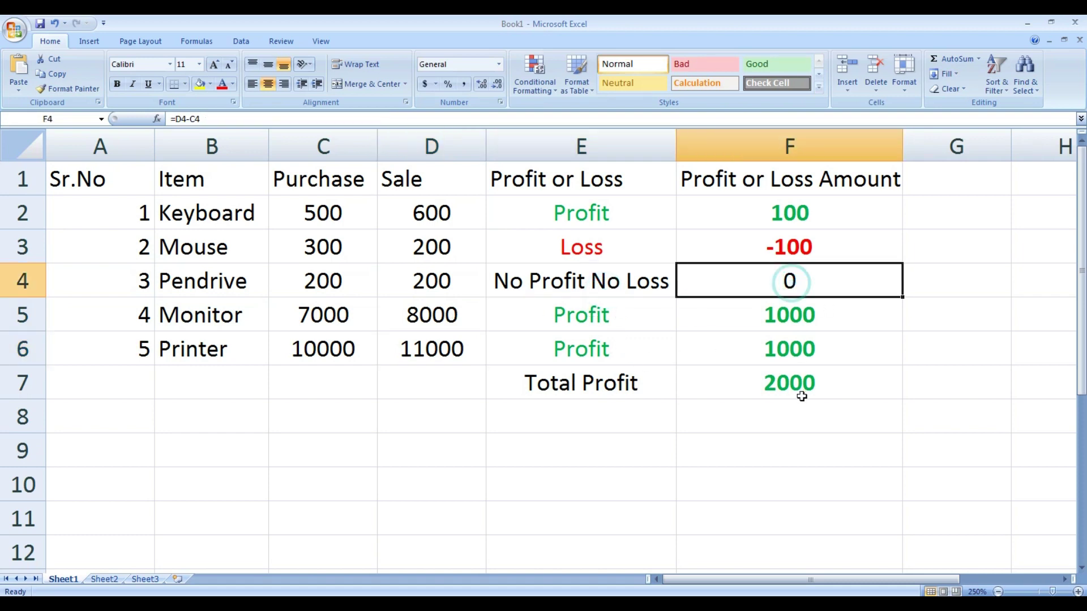
click(555, 287)
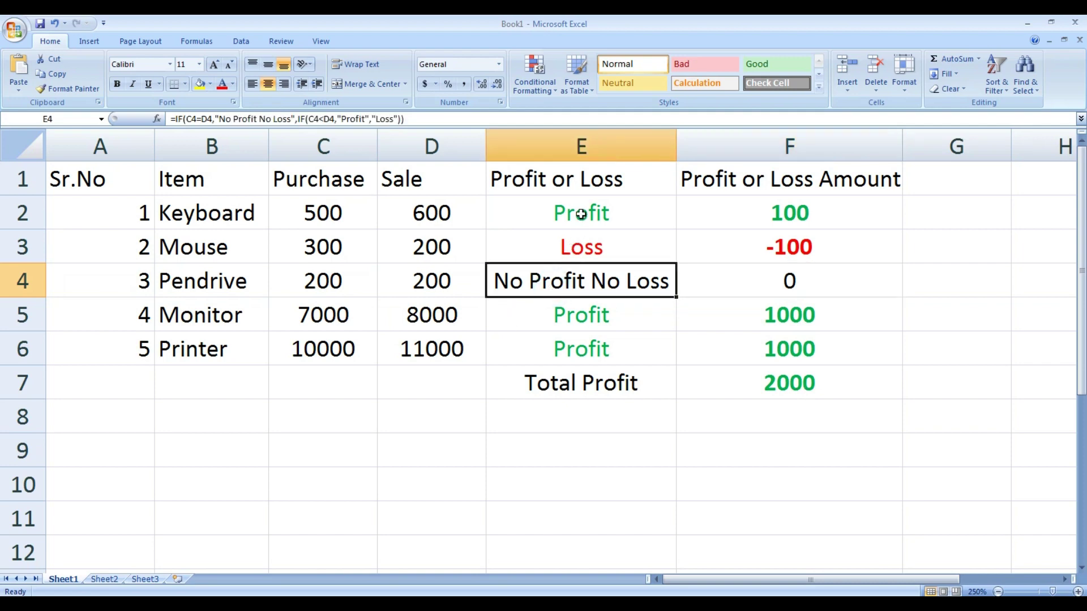
drag(581, 215, 593, 346)
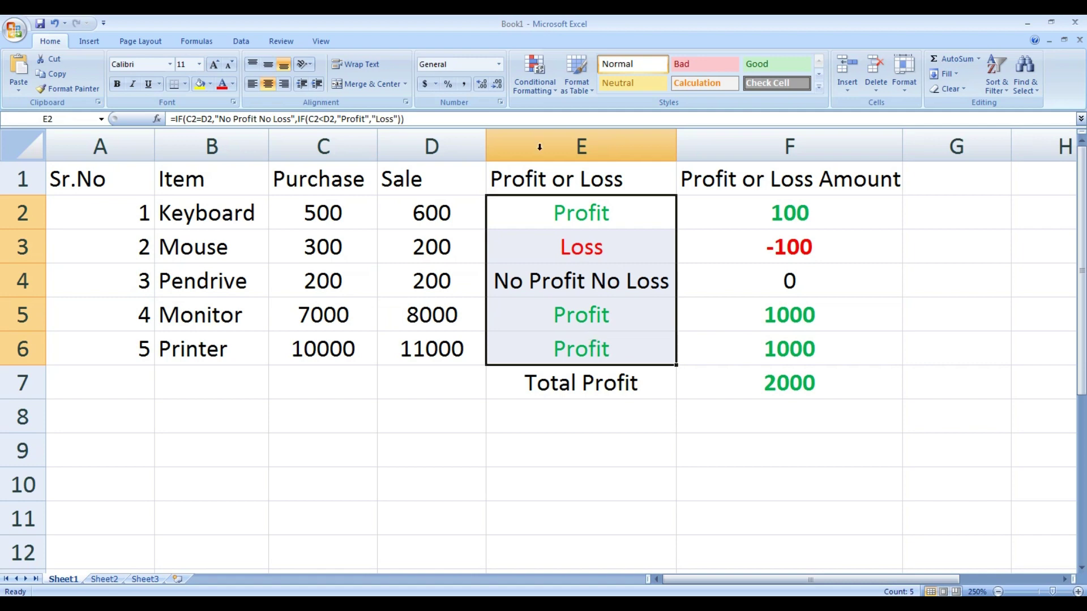
Add an Equal To rule on E2:E6 for 'No Profit No Loss' with a custom blue font
click(545, 89)
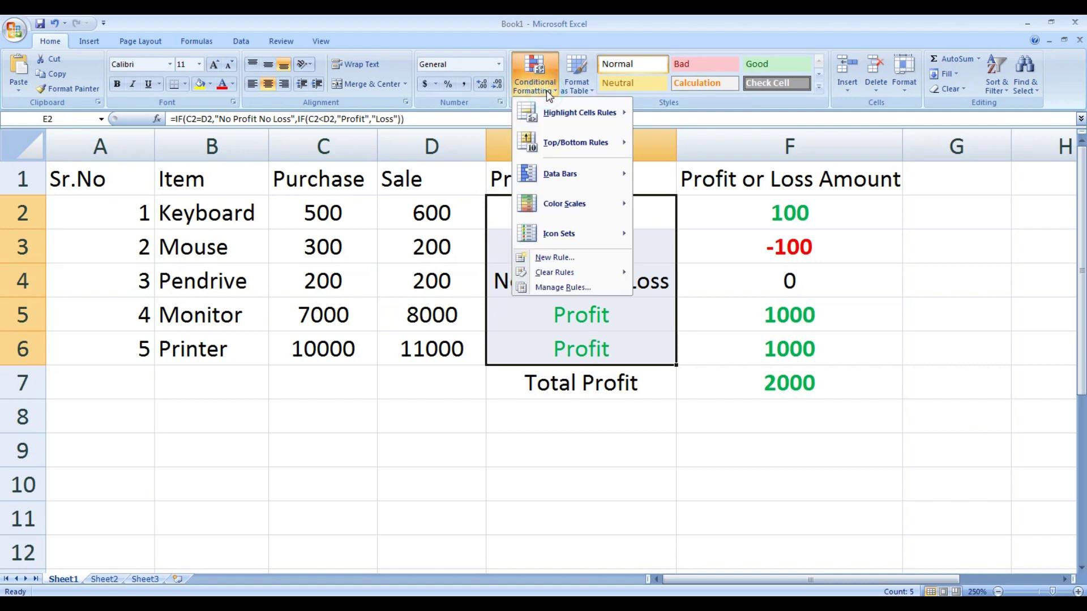
mouse_move(579, 112)
click(686, 203)
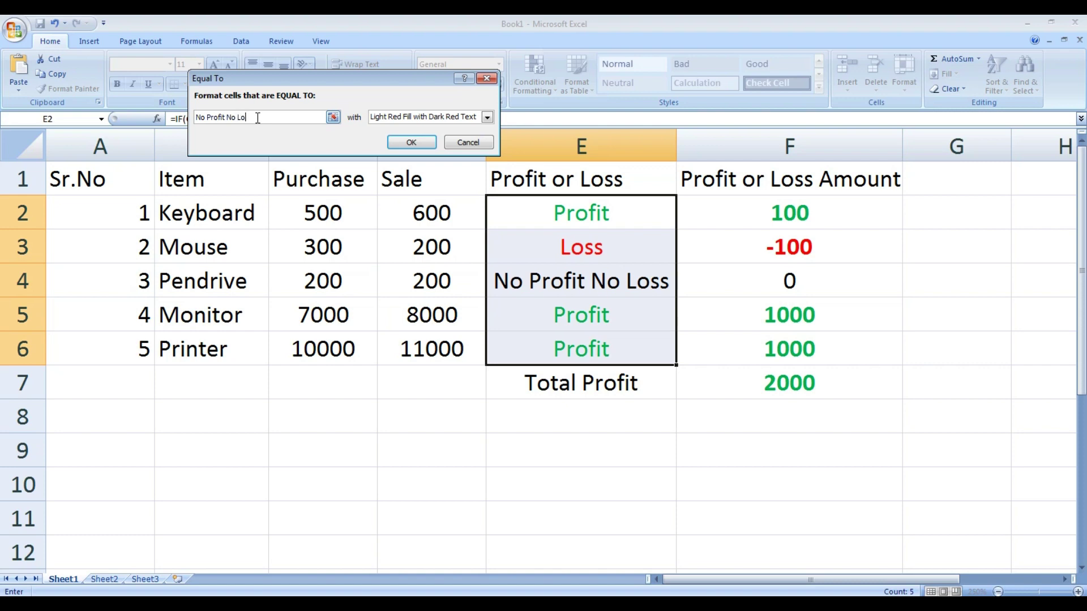
text(ss)
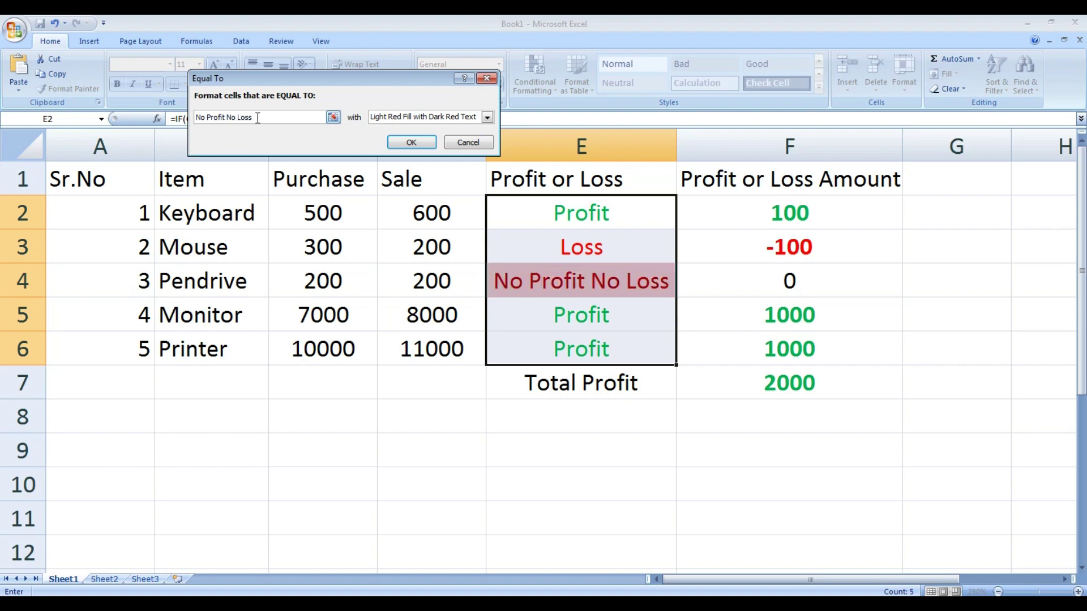
click(488, 116)
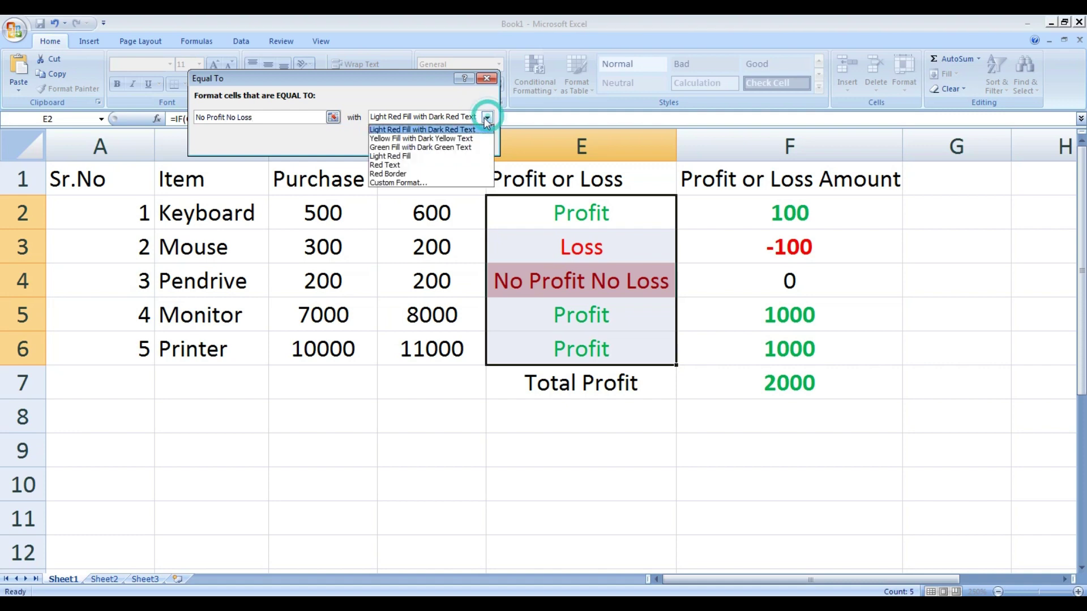
click(427, 175)
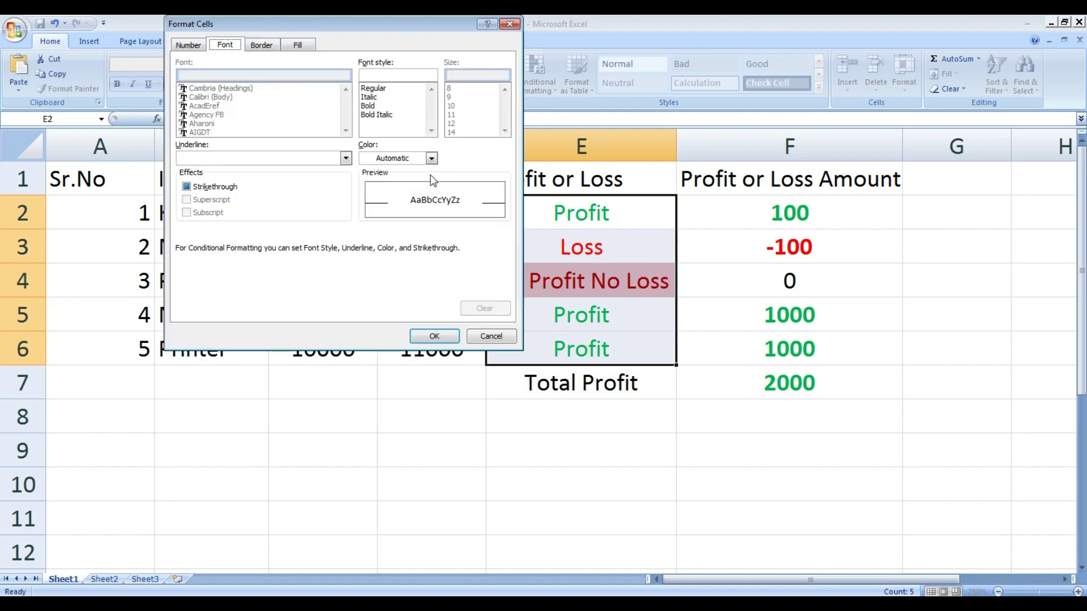
click(431, 159)
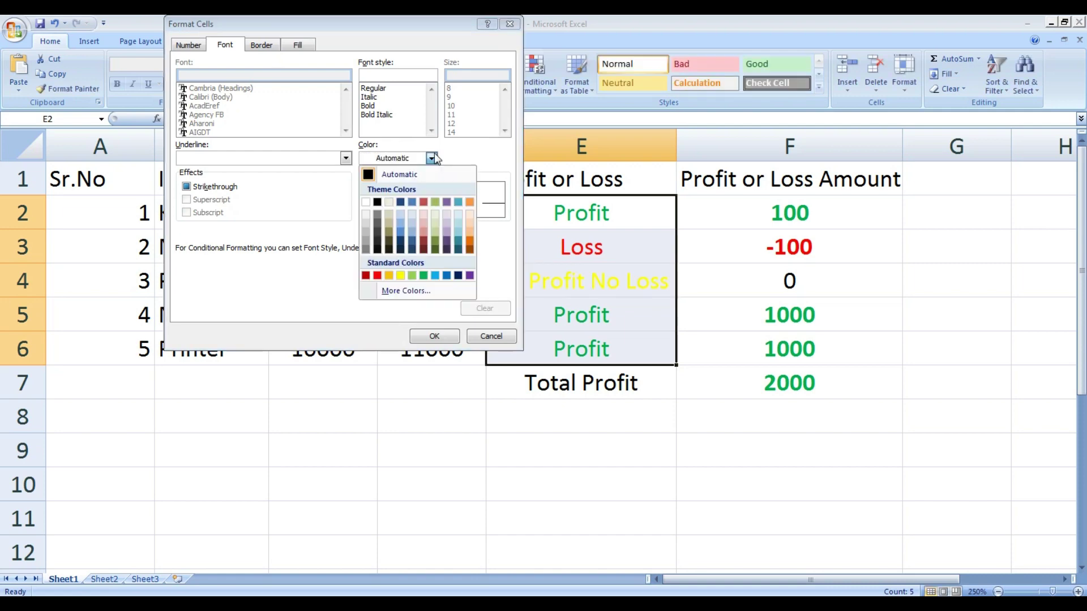
click(446, 275)
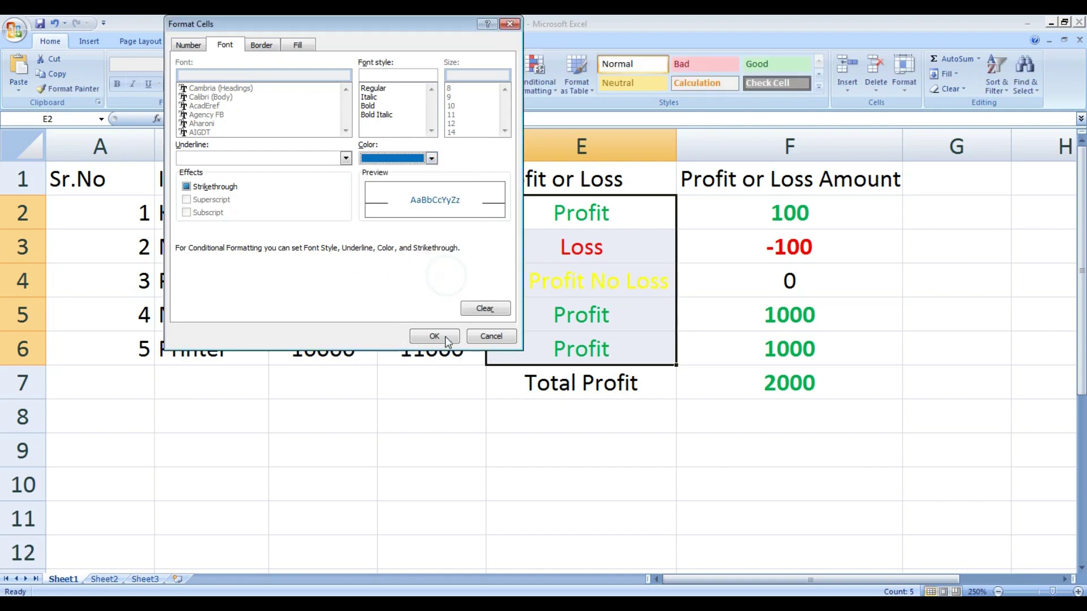
click(443, 338)
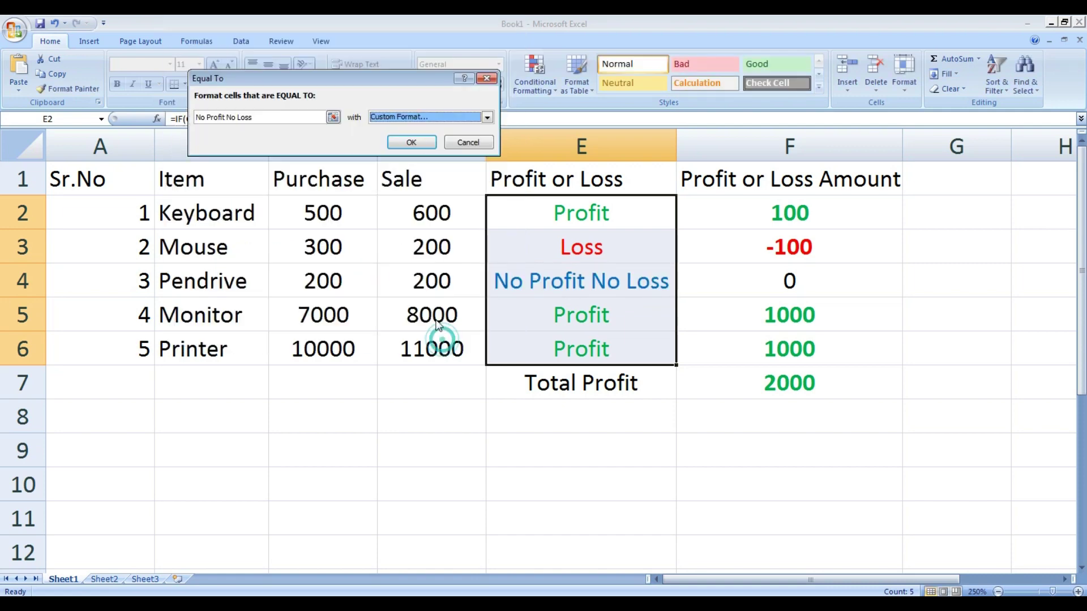
click(411, 142)
click(658, 444)
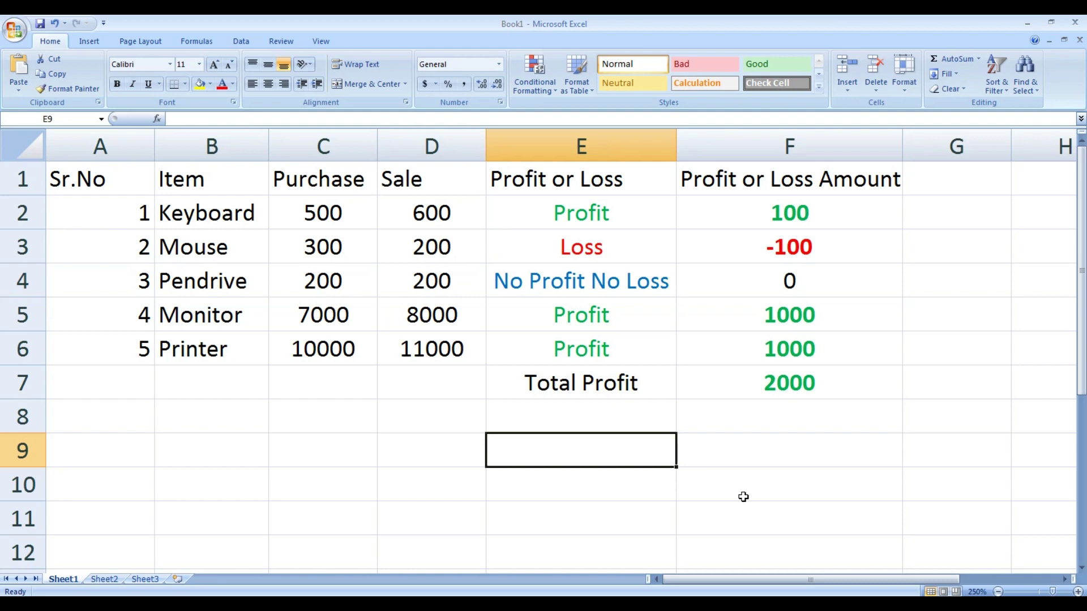
Select E7 and start an Equal To highlight rule for the value 'Total Profit'
click(536, 383)
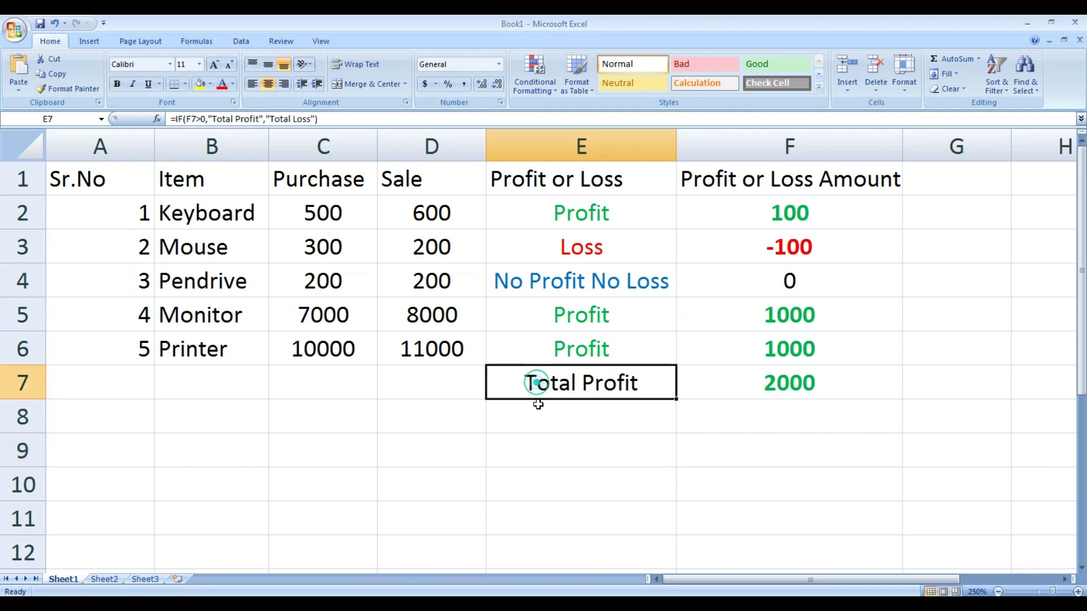
click(553, 90)
mouse_move(579, 114)
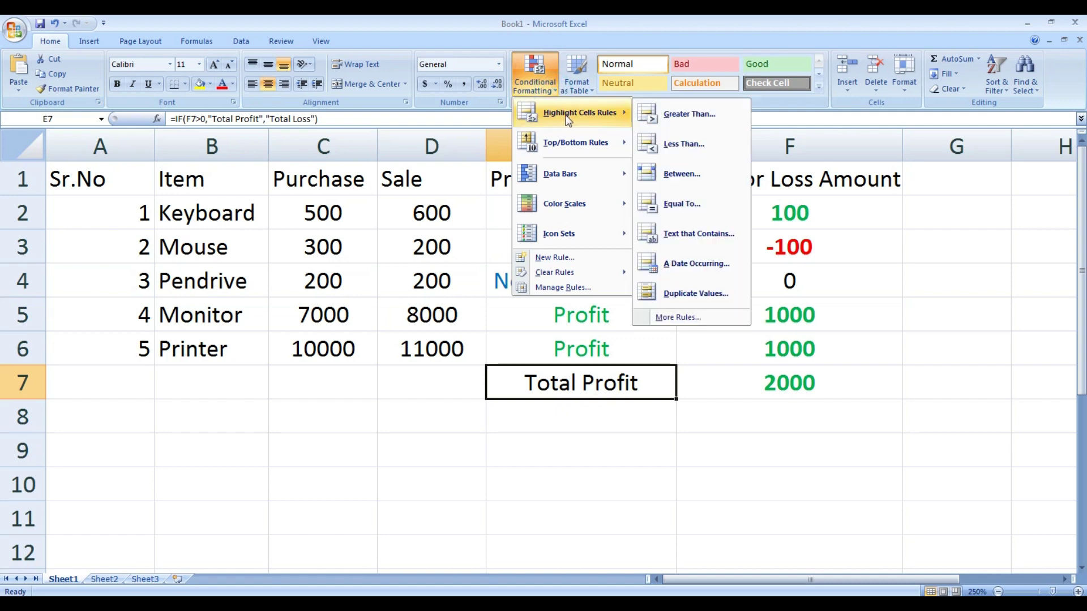
click(602, 396)
click(580, 429)
click(566, 389)
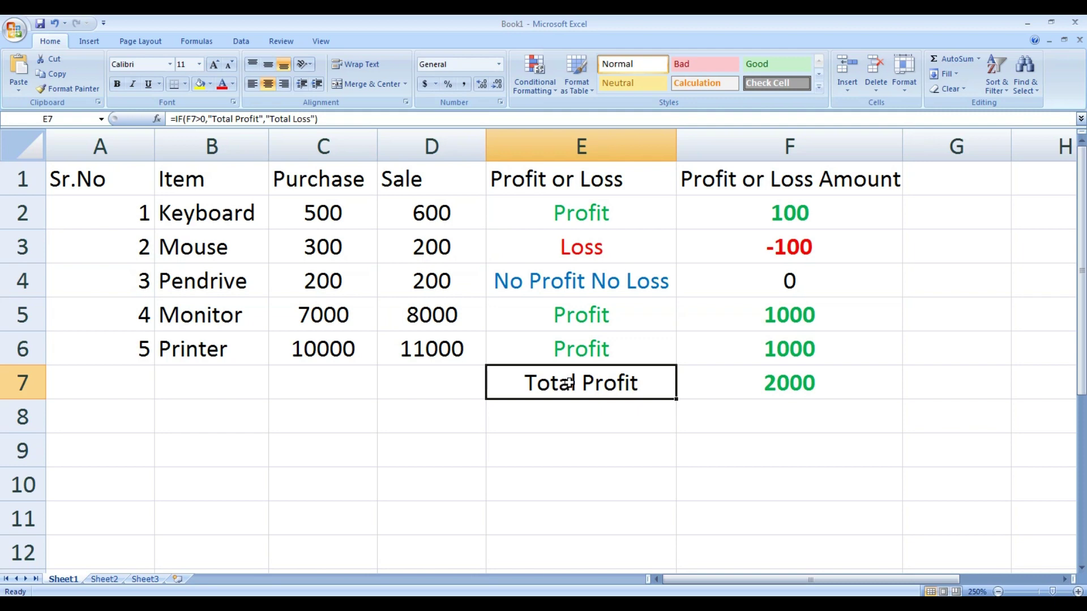
click(547, 93)
mouse_move(579, 113)
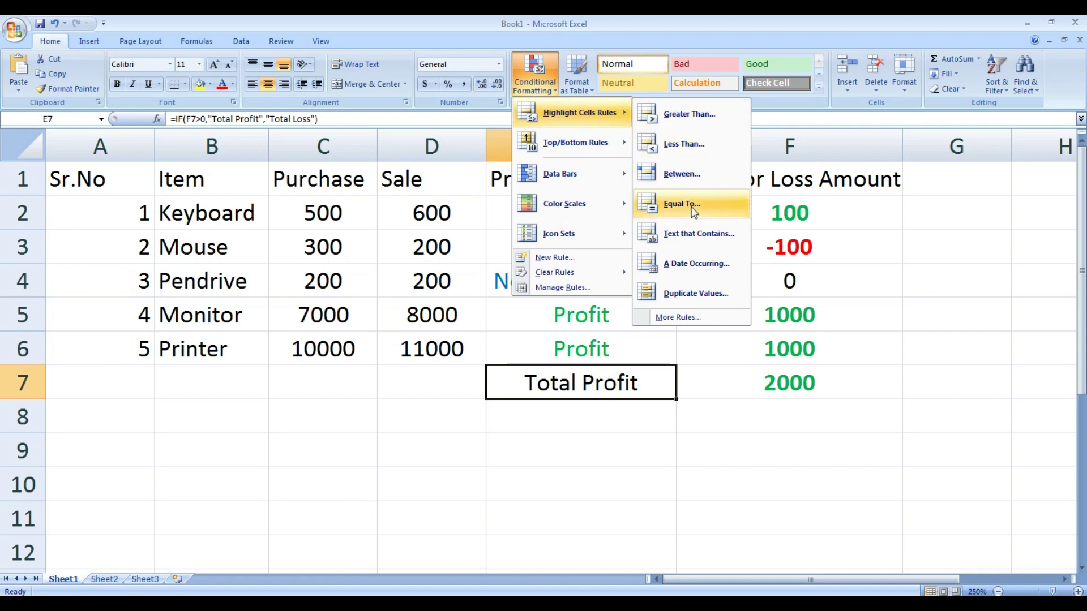
click(692, 205)
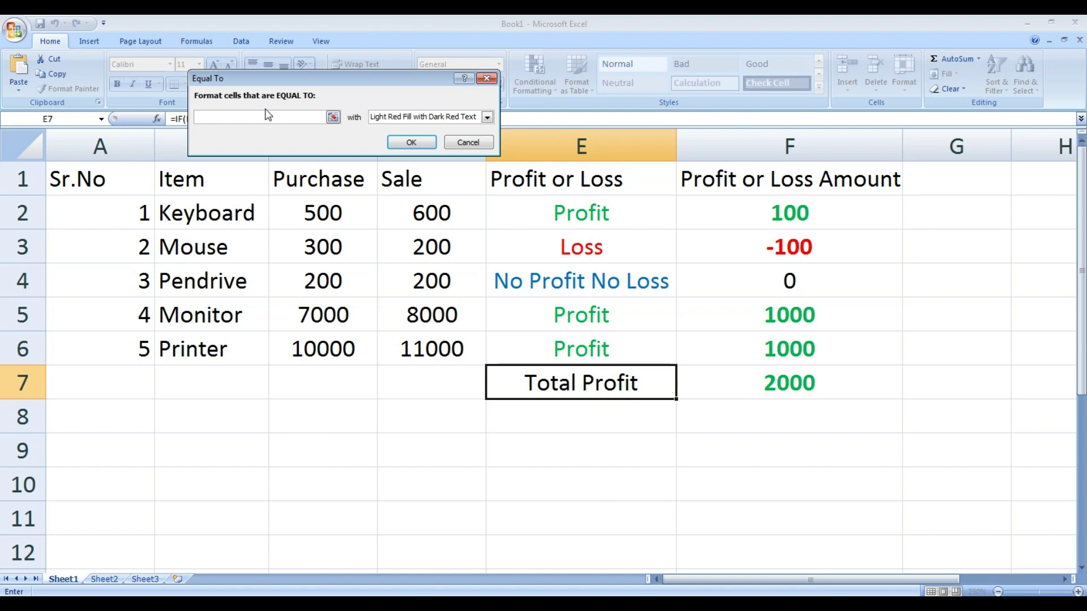
text(Total Profi)
text(tal Profit)
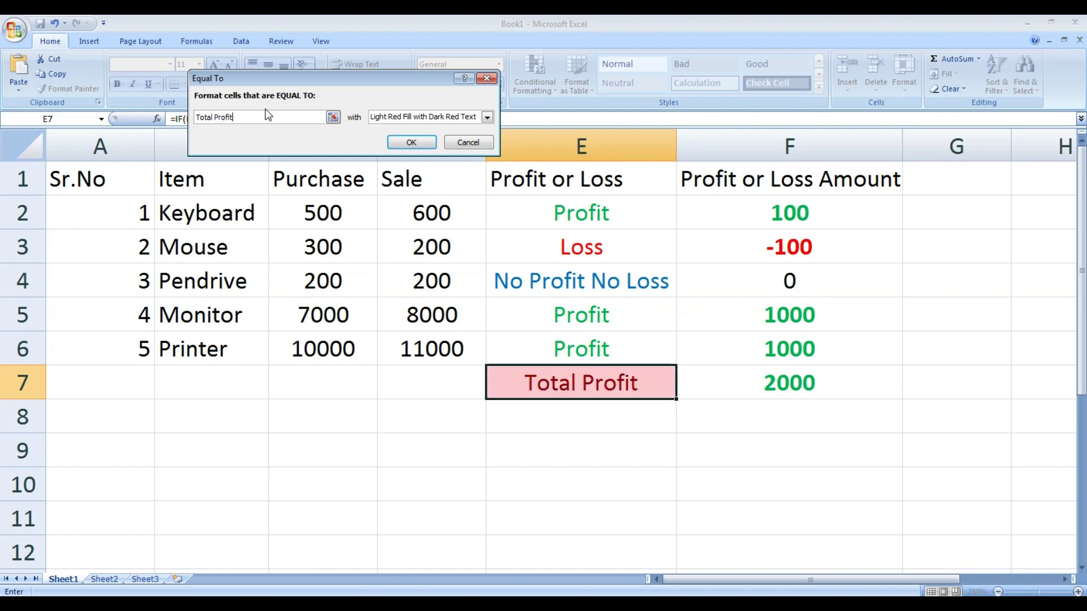
Give the rule a custom format with green font and apply it to E7
click(487, 117)
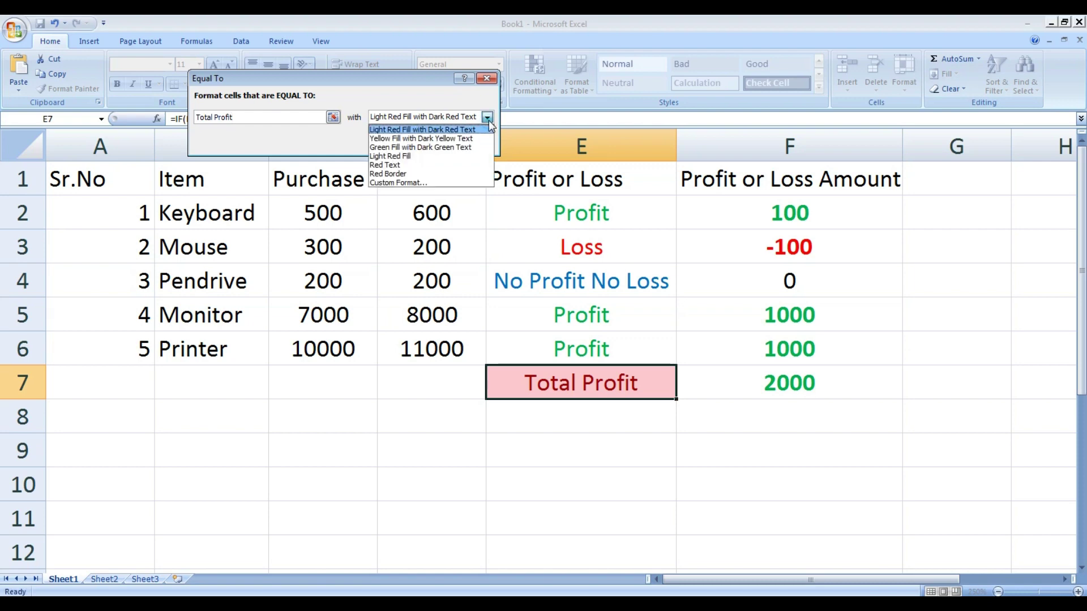
click(399, 183)
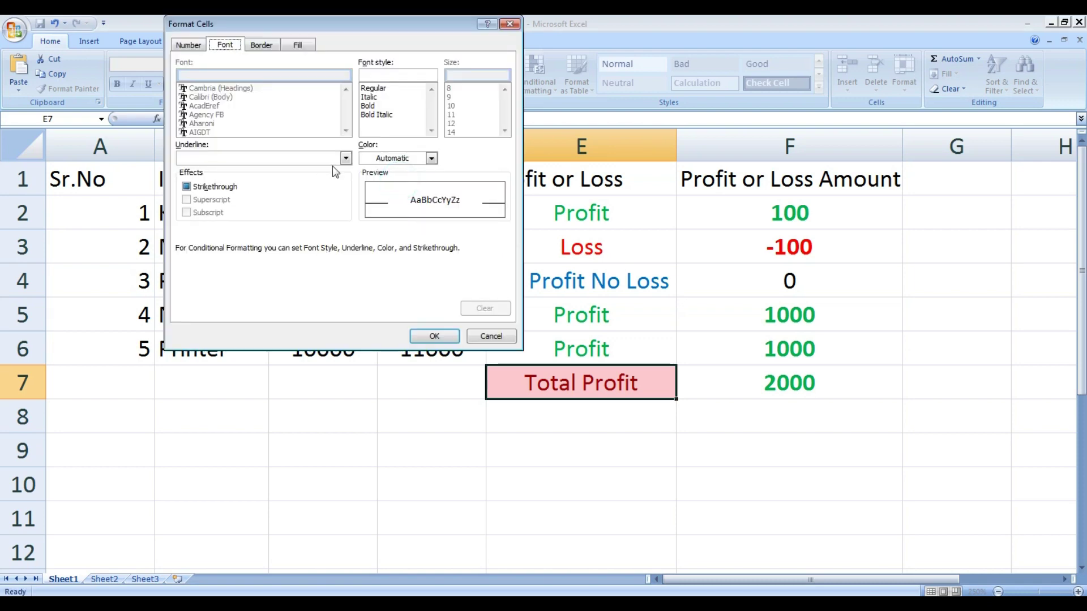
click(415, 163)
click(427, 273)
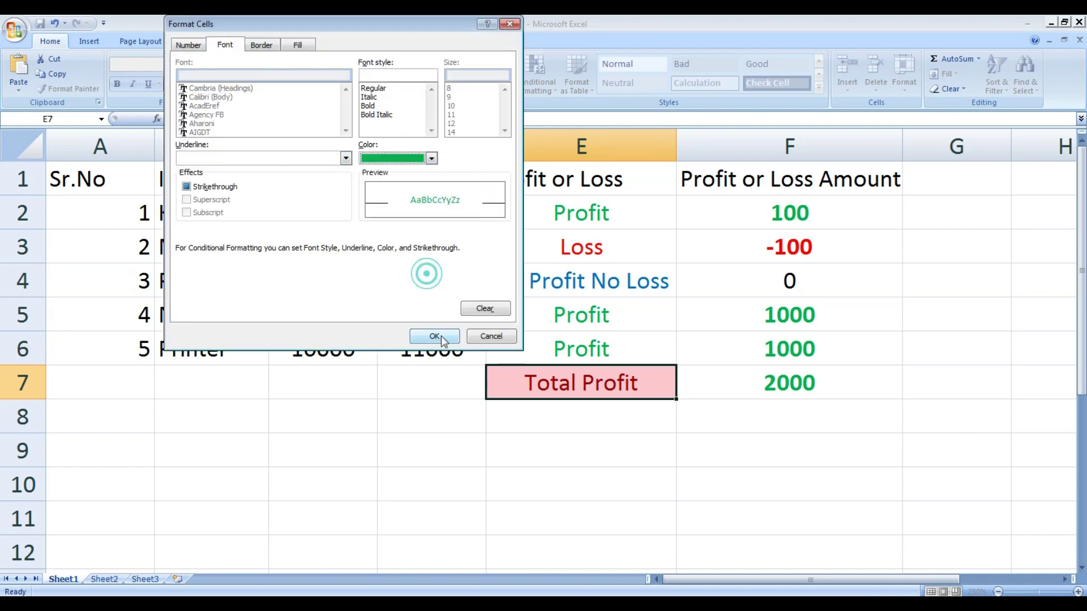
click(442, 341)
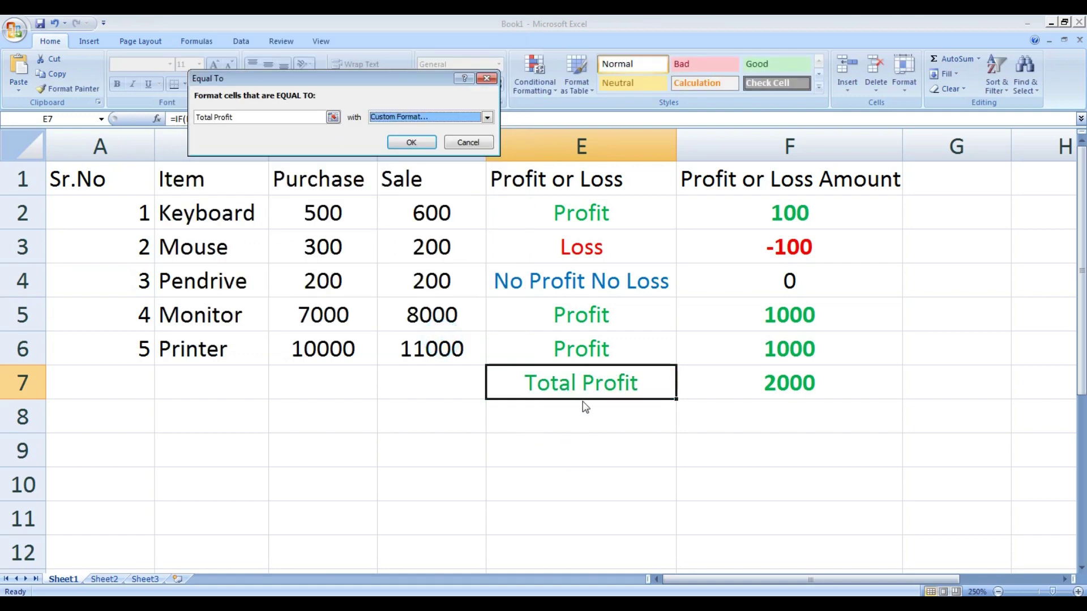
click(407, 142)
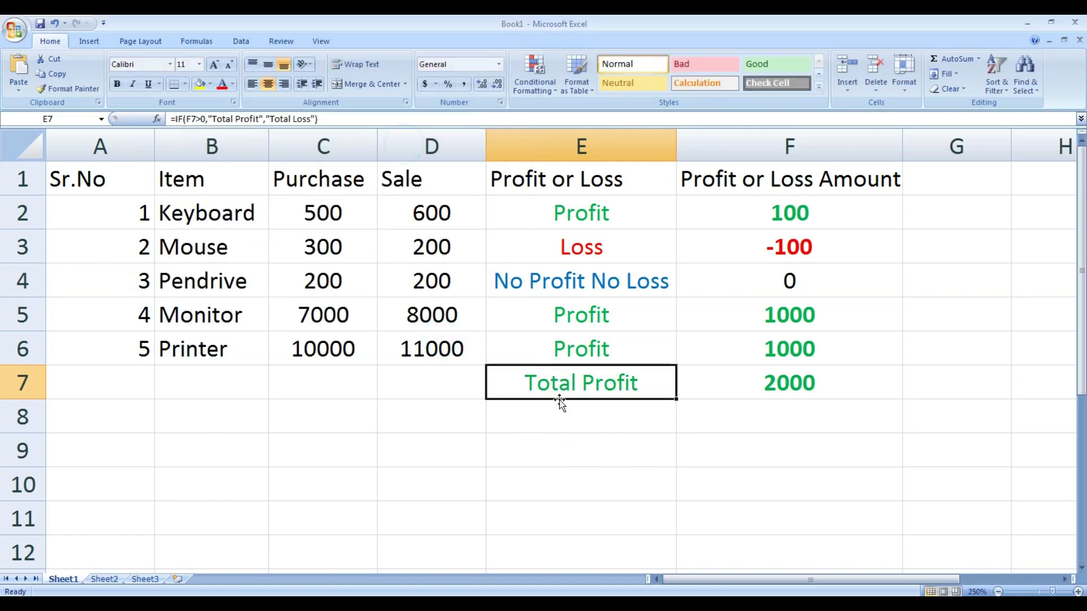
click(570, 425)
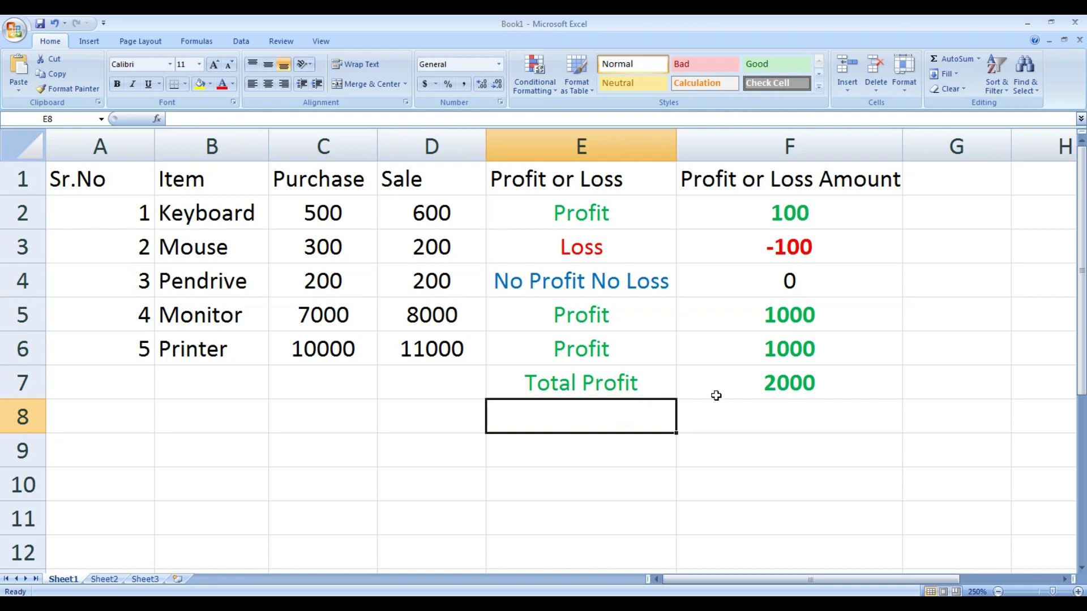
Change the Monitor sale in D5 to 3000
click(423, 320)
text(300)
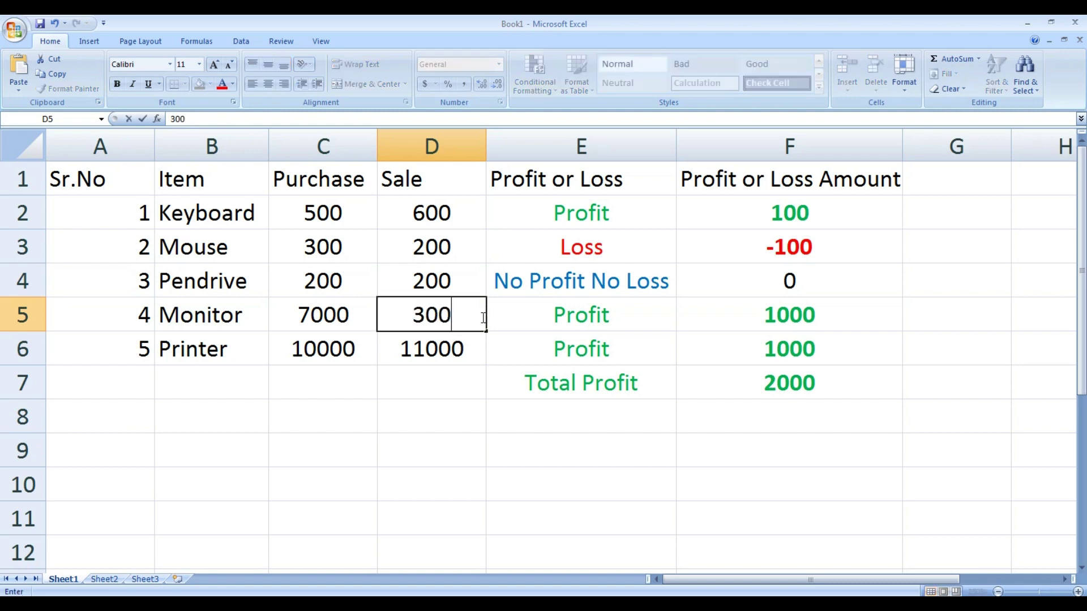
text(0)
key(Return)
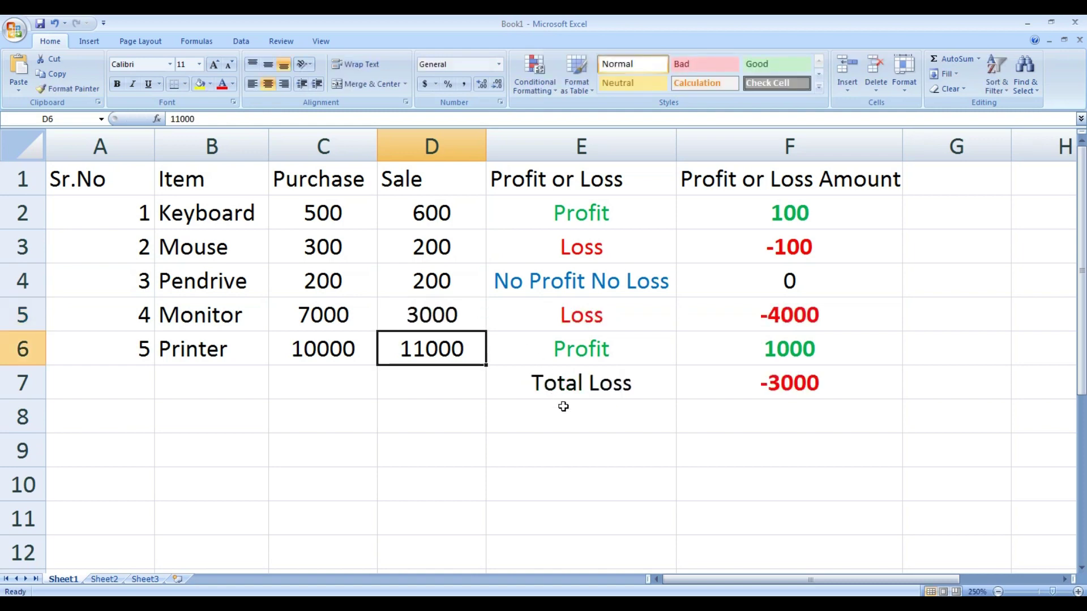
Add an Equal To rule on E7 showing 'Total Loss' in a custom red font
click(560, 384)
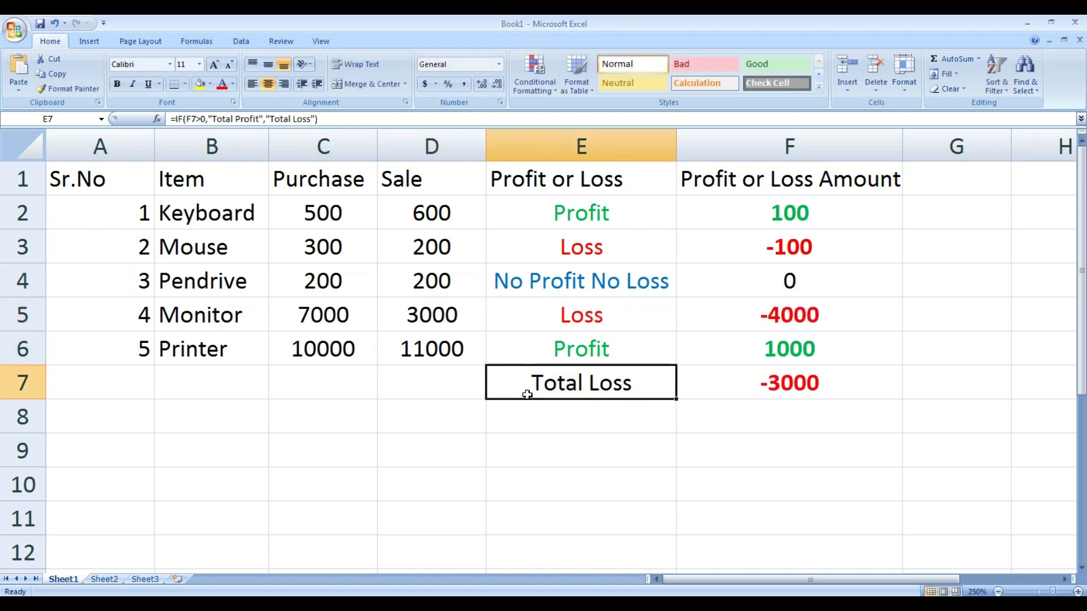
click(552, 92)
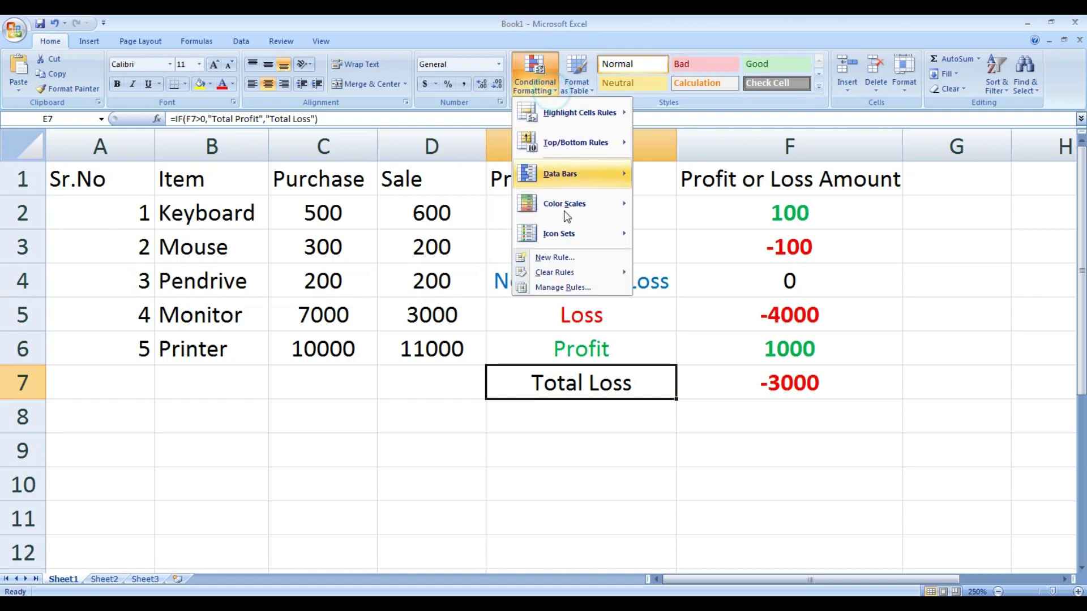
mouse_move(579, 112)
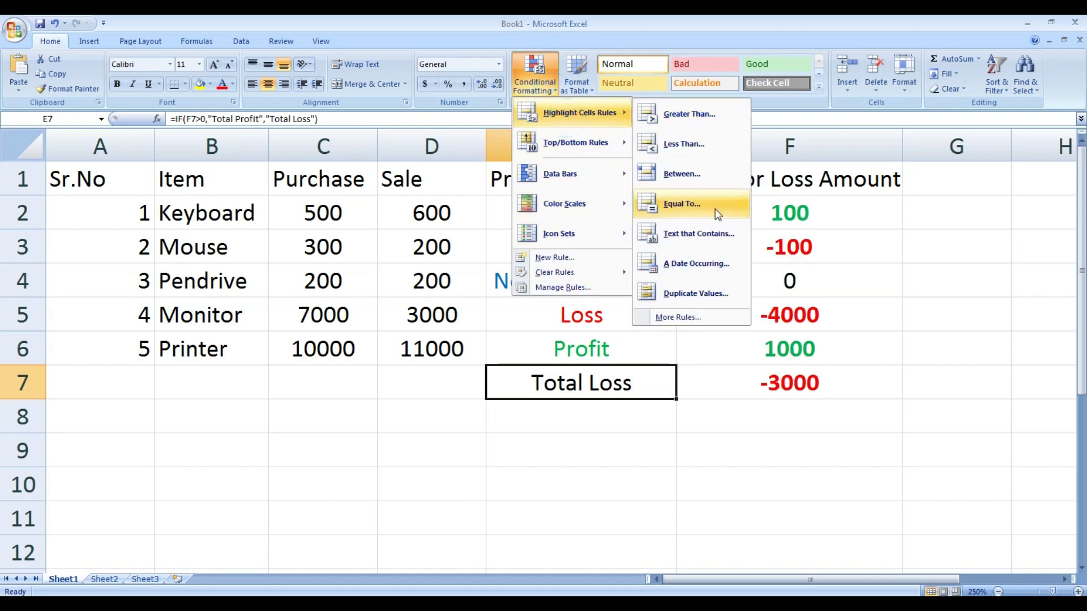
click(702, 209)
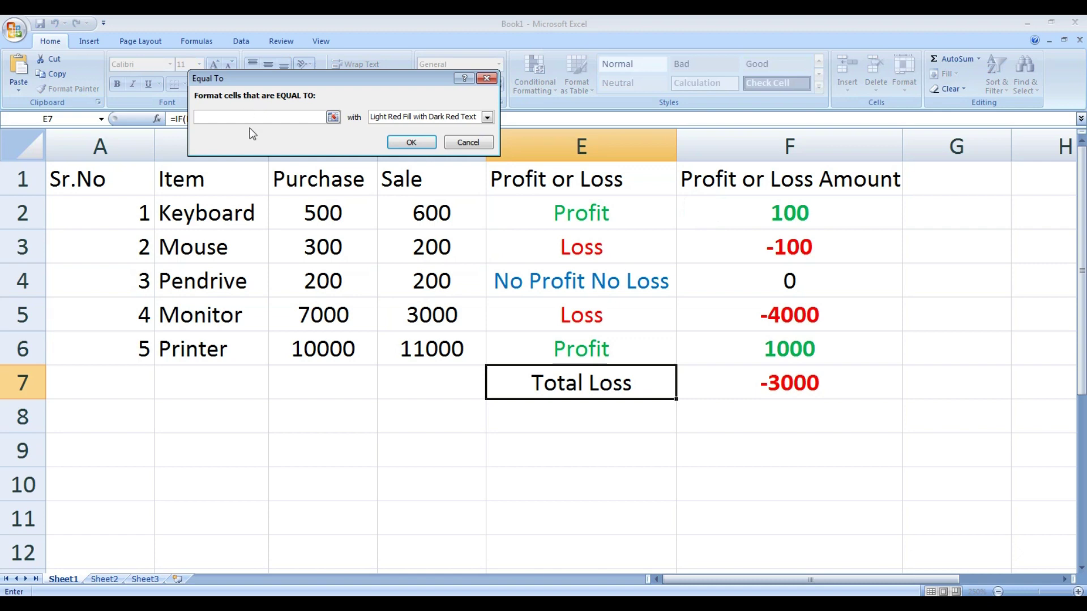
text(T)
text(ss)
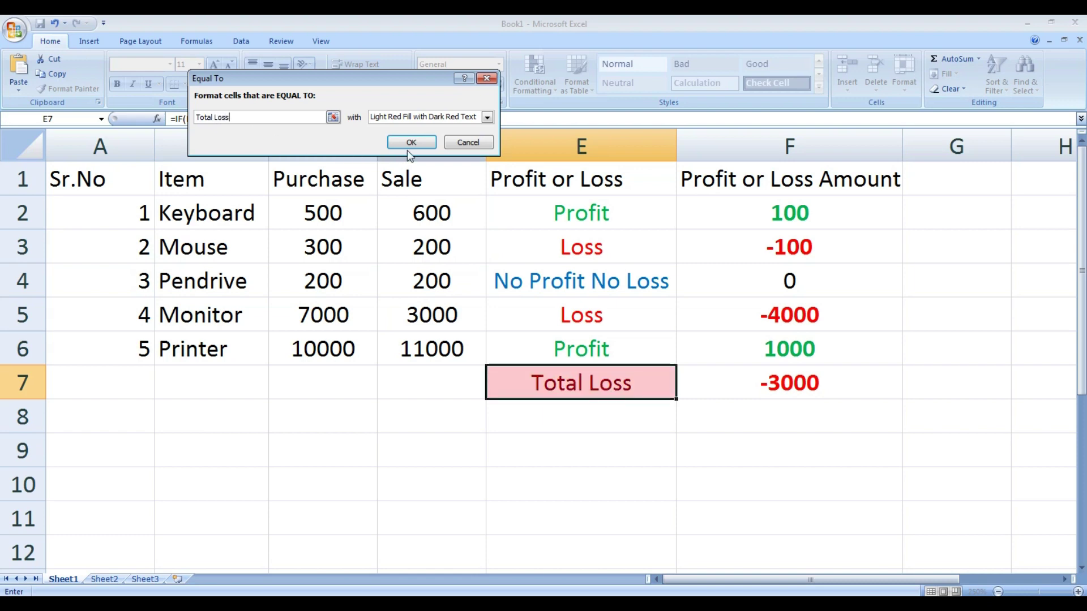
click(487, 116)
click(435, 182)
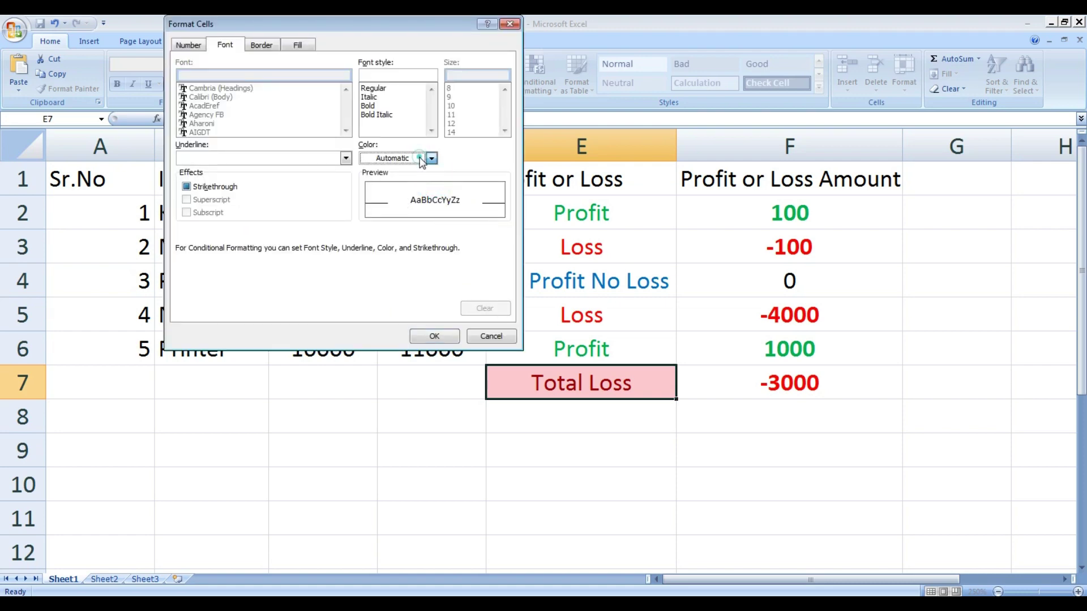
click(426, 158)
click(378, 278)
click(434, 336)
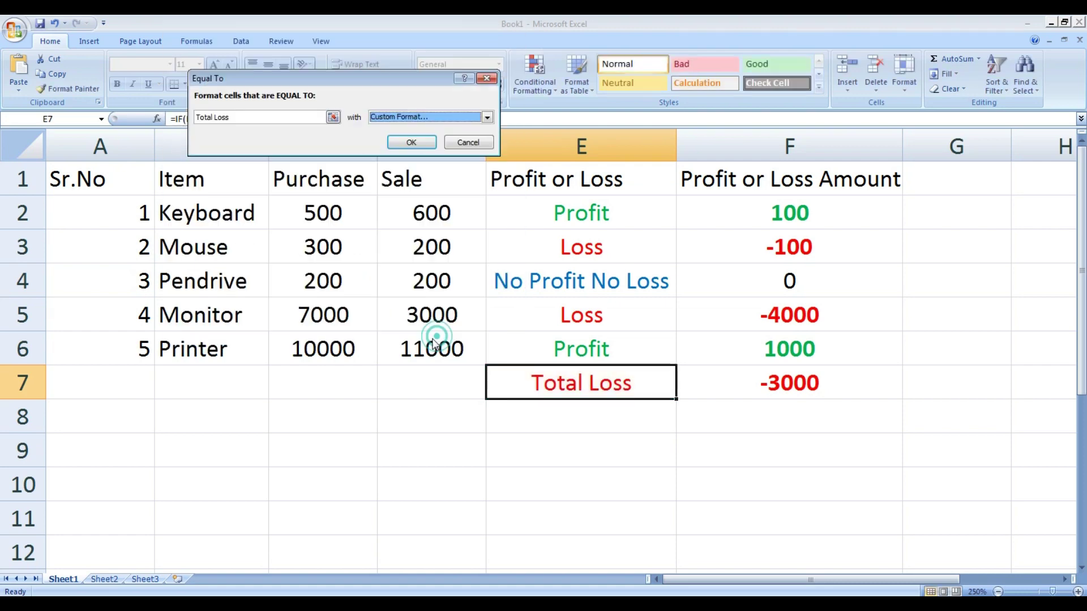
click(402, 139)
click(597, 466)
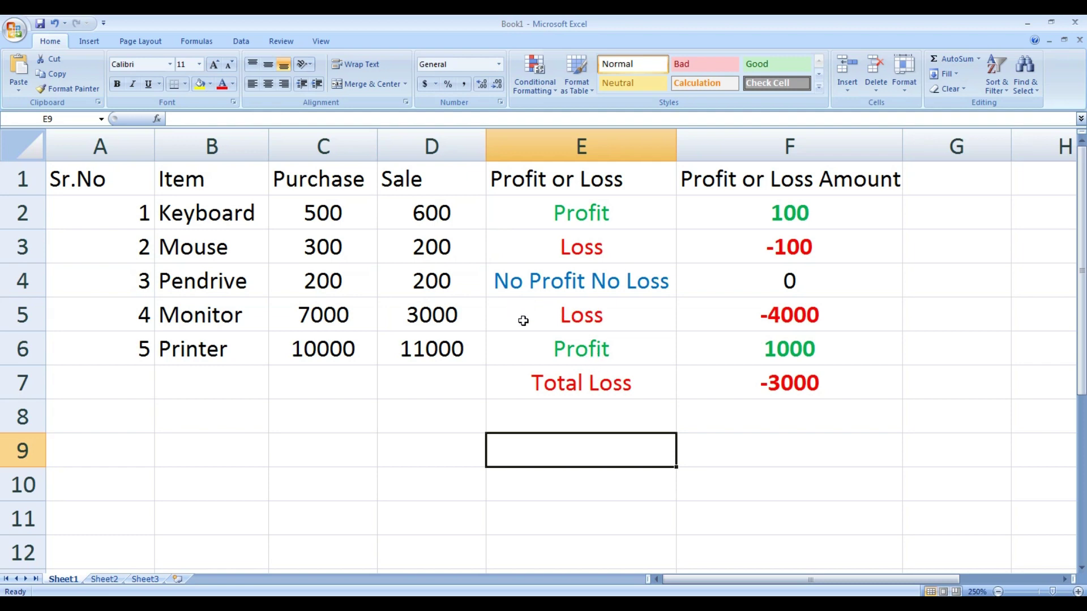
Enter Monitor sales of 8000, then 6000, in D5 to watch E7's label and colour change
click(436, 324)
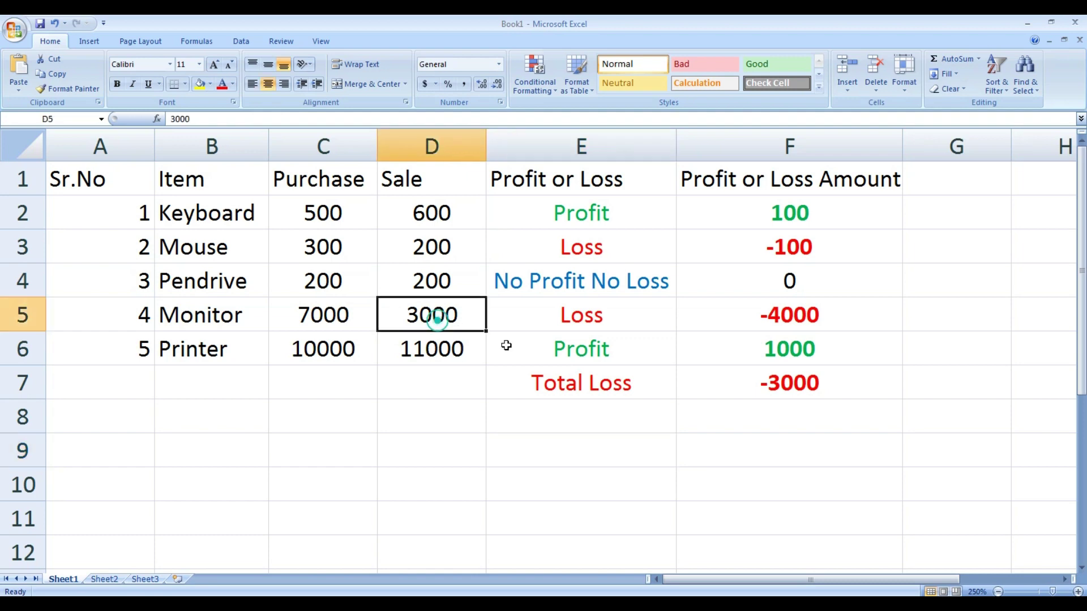
text(800)
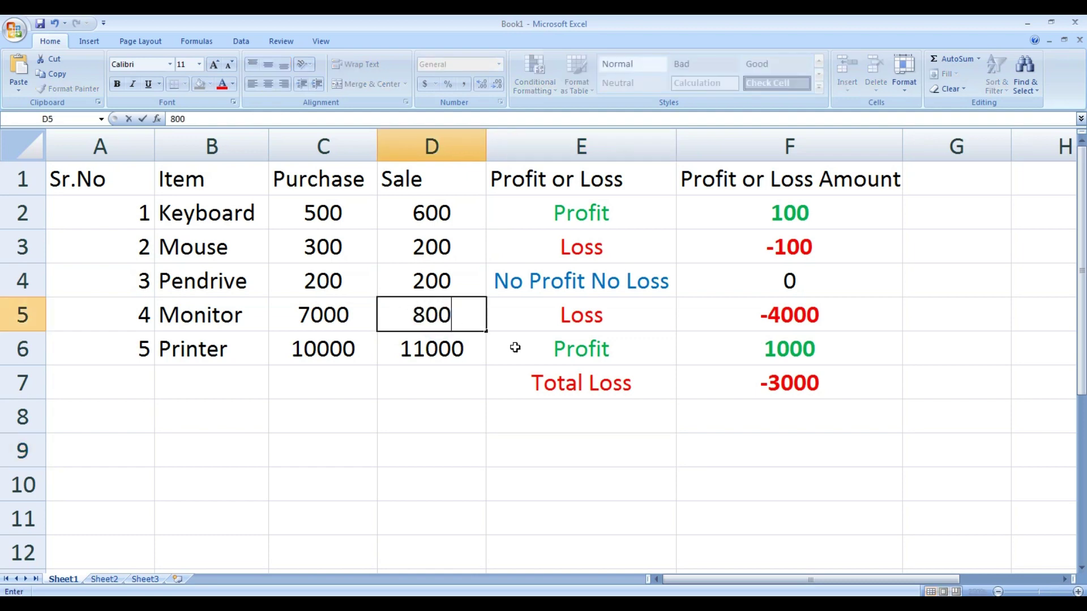
text(0)
key(Return)
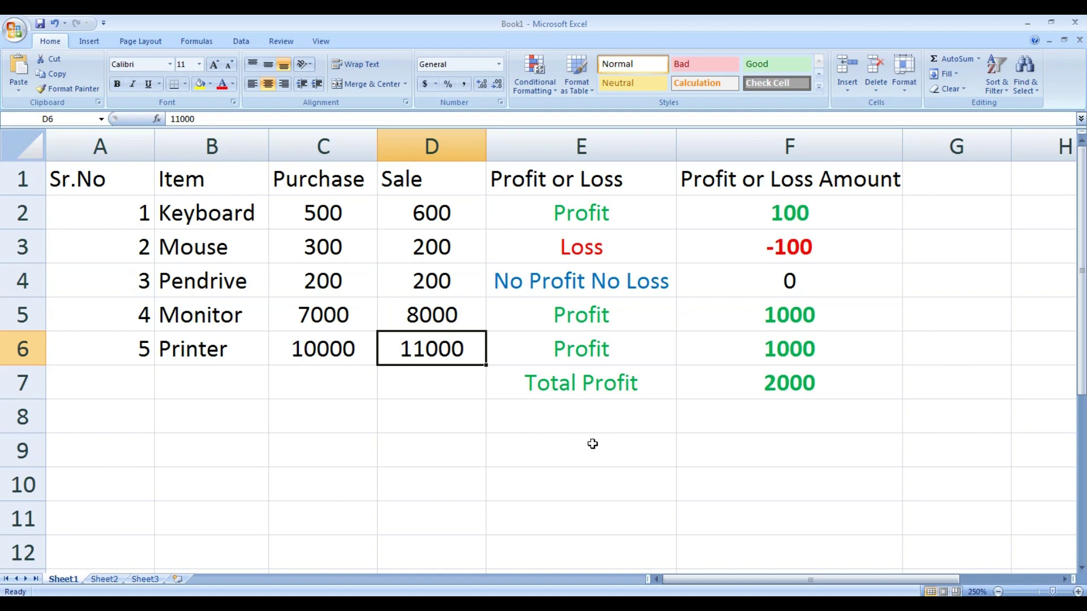
click(461, 321)
text(6000)
key(Return)
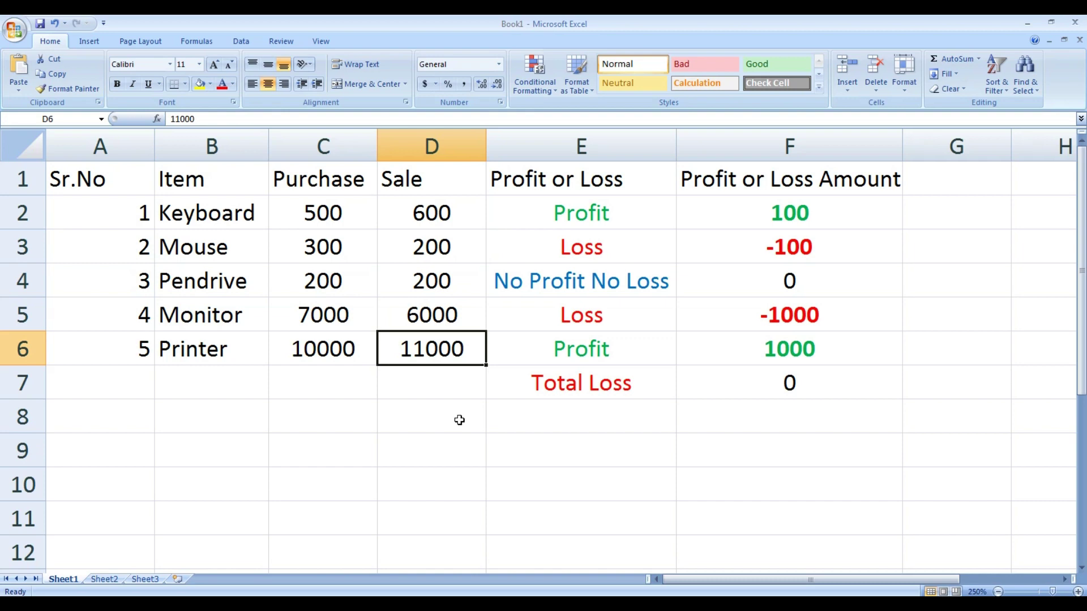
Restore the Monitor sale in D5 to 8000 and switch the sheet to show formulas
click(442, 314)
text(8000)
key(Return)
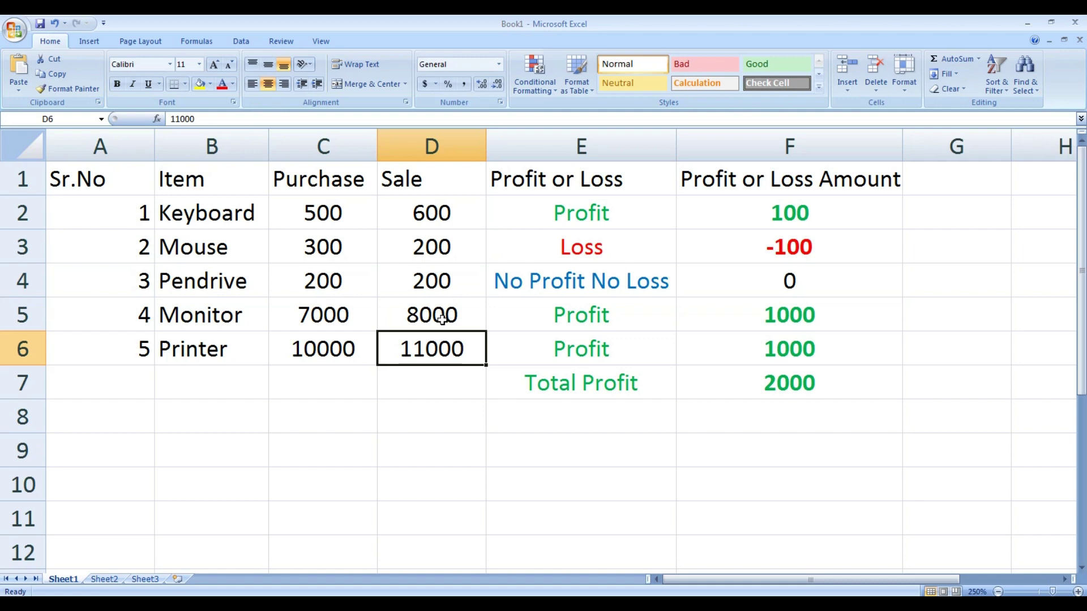
click(603, 509)
key(ctrl+grave)
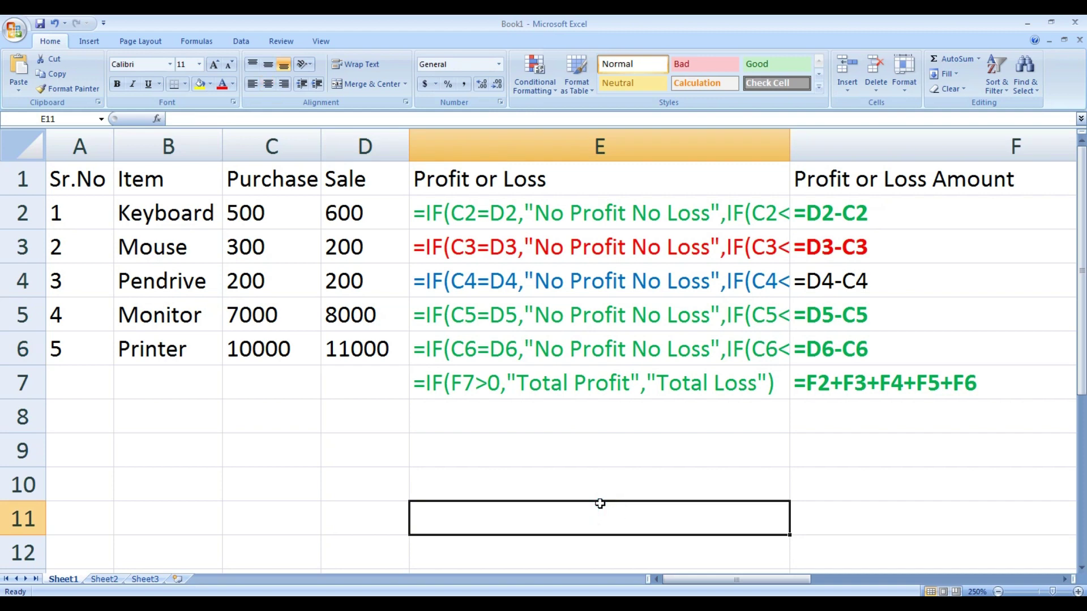
Widen column E until the complete nested IF formulas are readable
drag(789, 149, 884, 146)
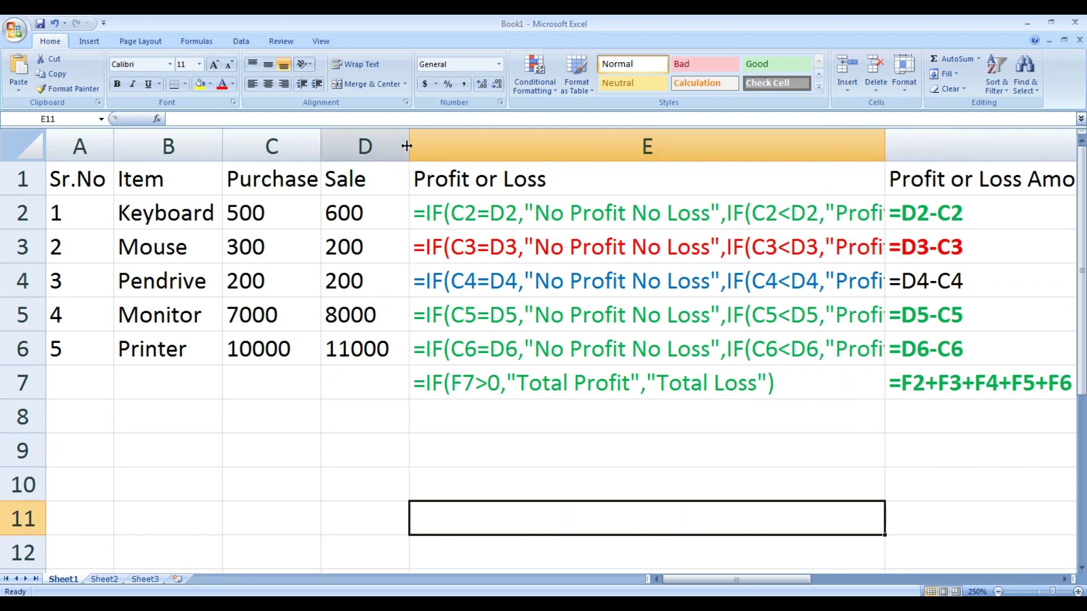
drag(410, 146, 393, 146)
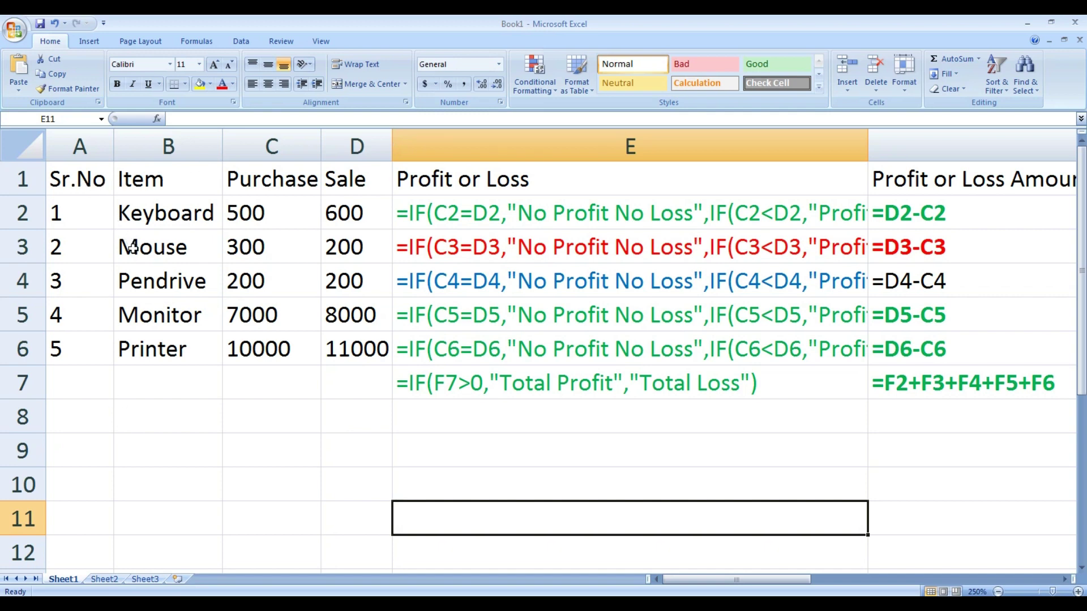
ctrl+scroll(133, 248, up, 1)
ctrl+scroll(133, 249, down, 2)
ctrl+scroll(134, 252, down, 1)
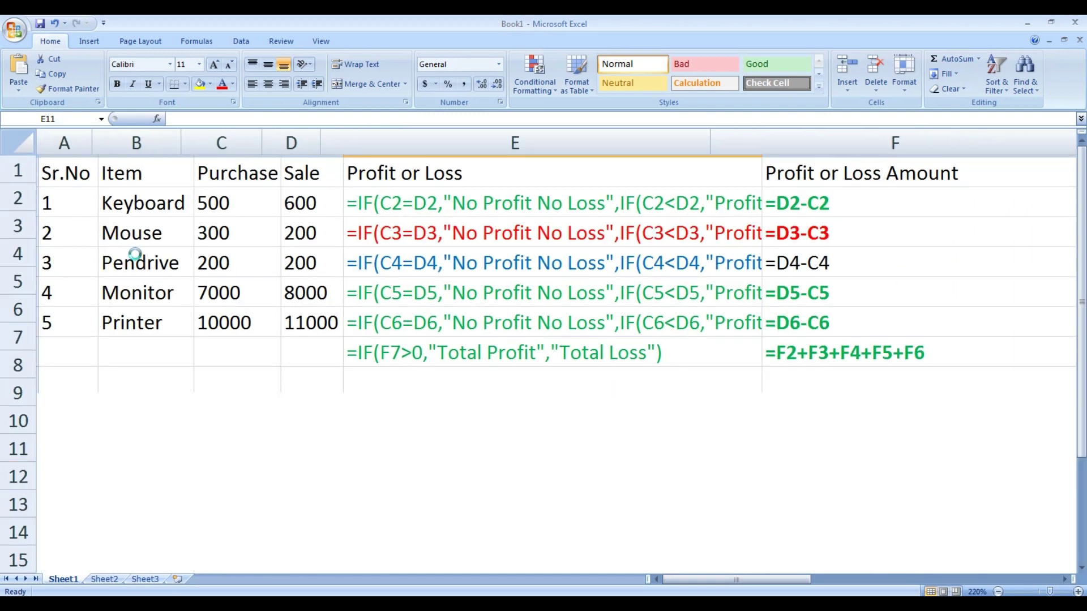
ctrl+scroll(134, 253, down, 1)
drag(710, 137, 819, 137)
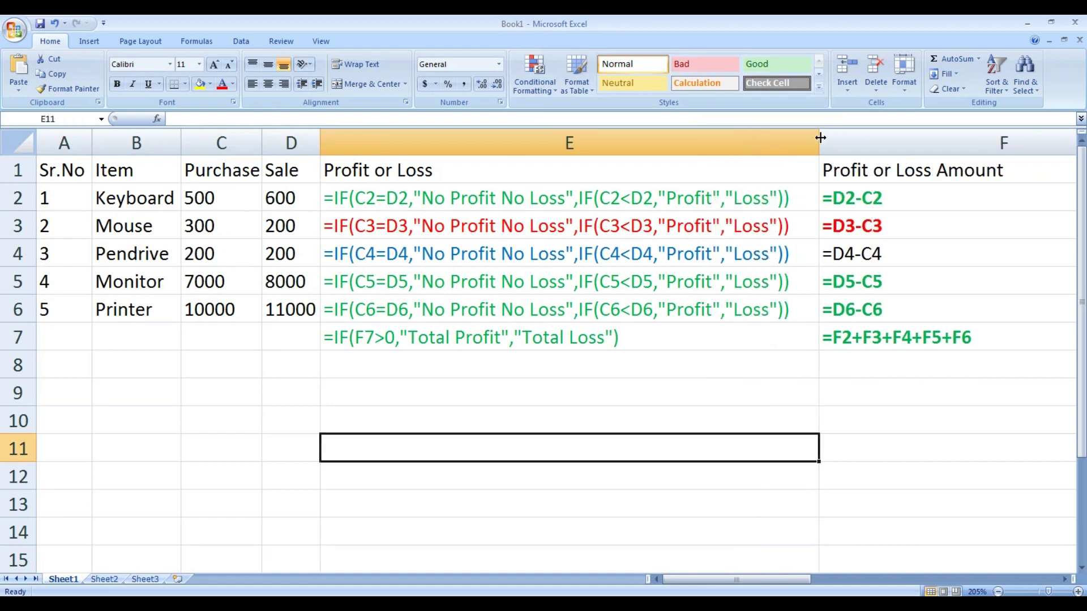
click(935, 433)
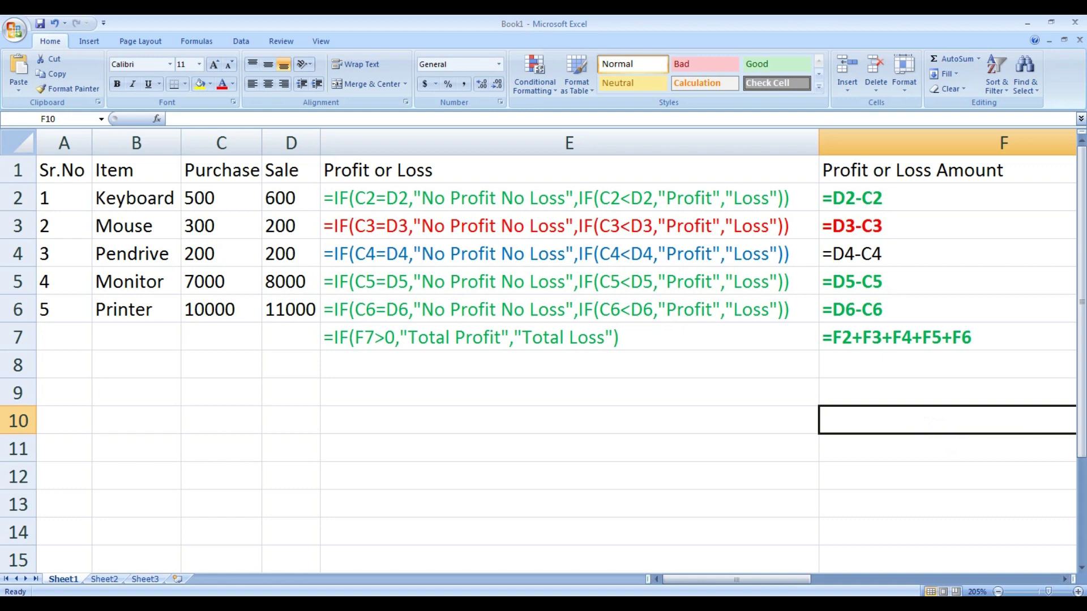